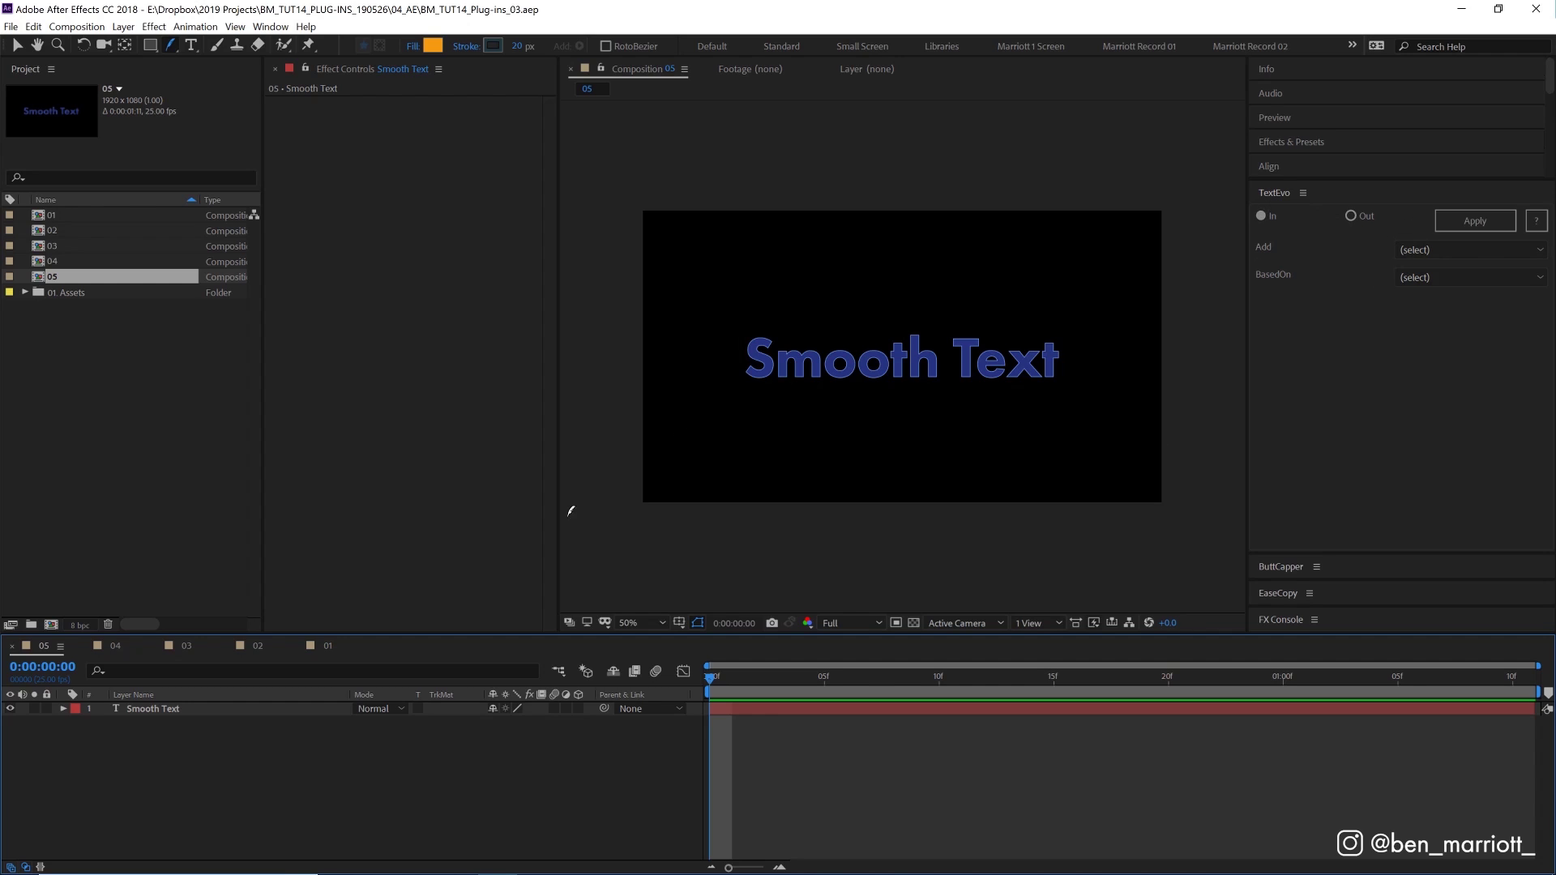
Step: Expand the Smooth Text layer's Text group, select the layer, and set TextEvo's direction to In
click(63, 709)
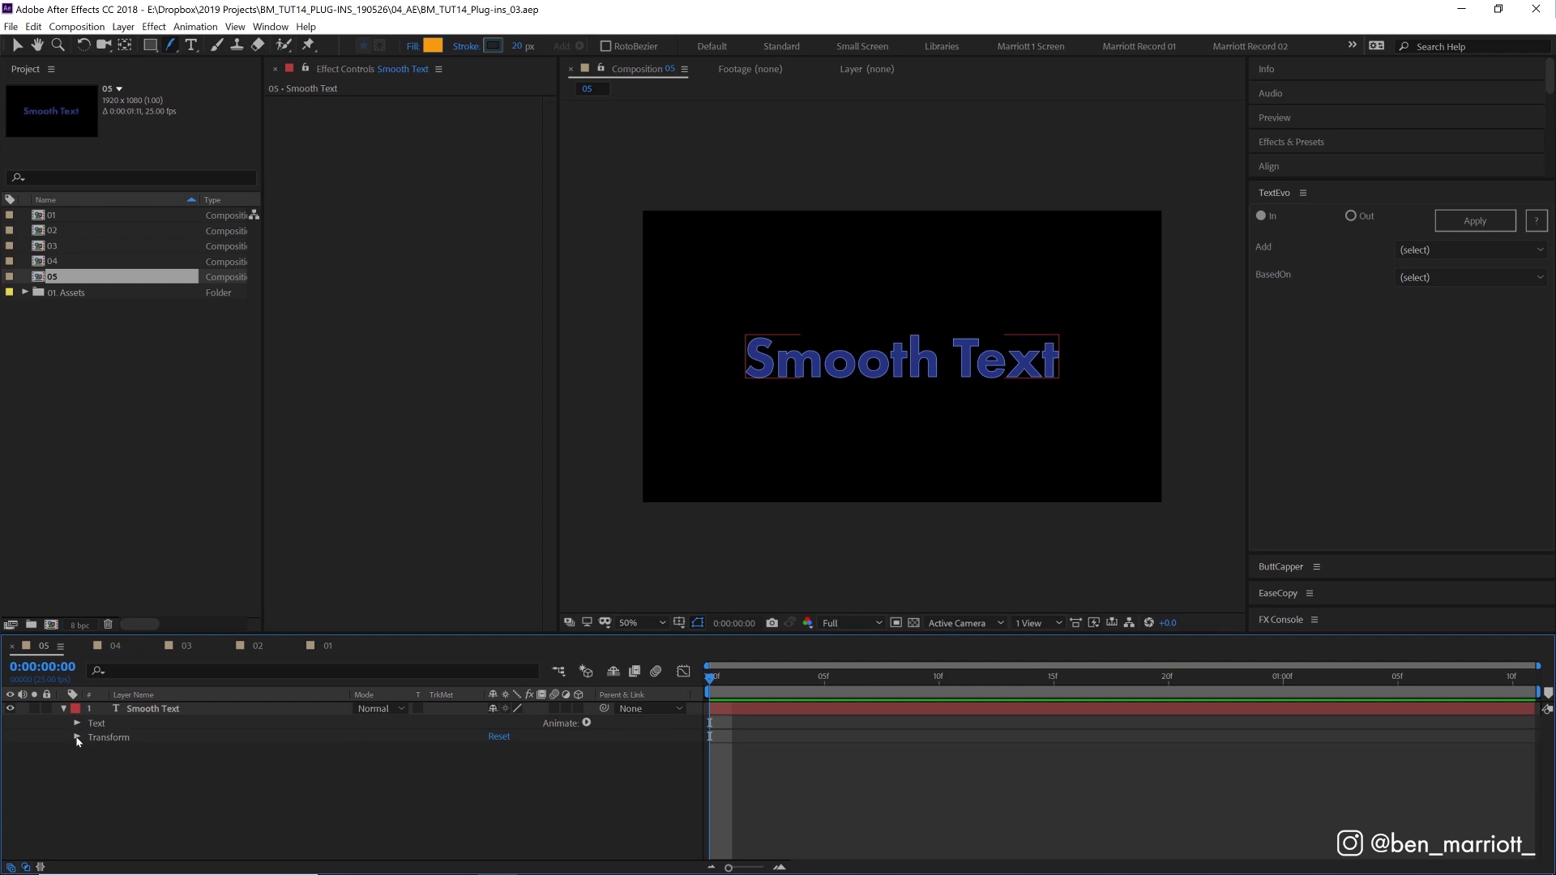
click(76, 724)
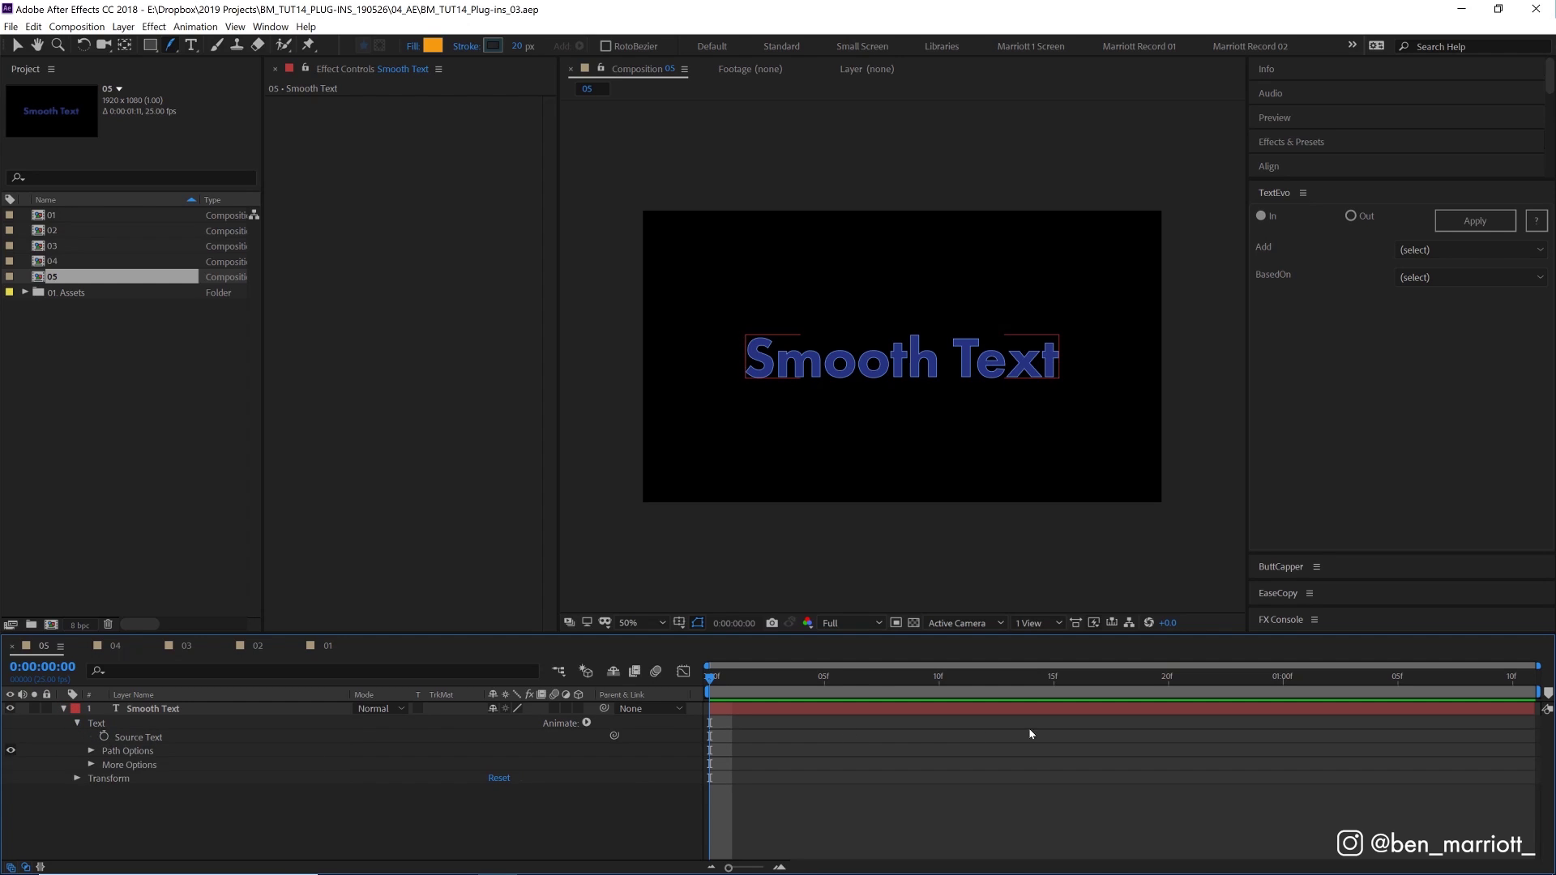
click(1007, 710)
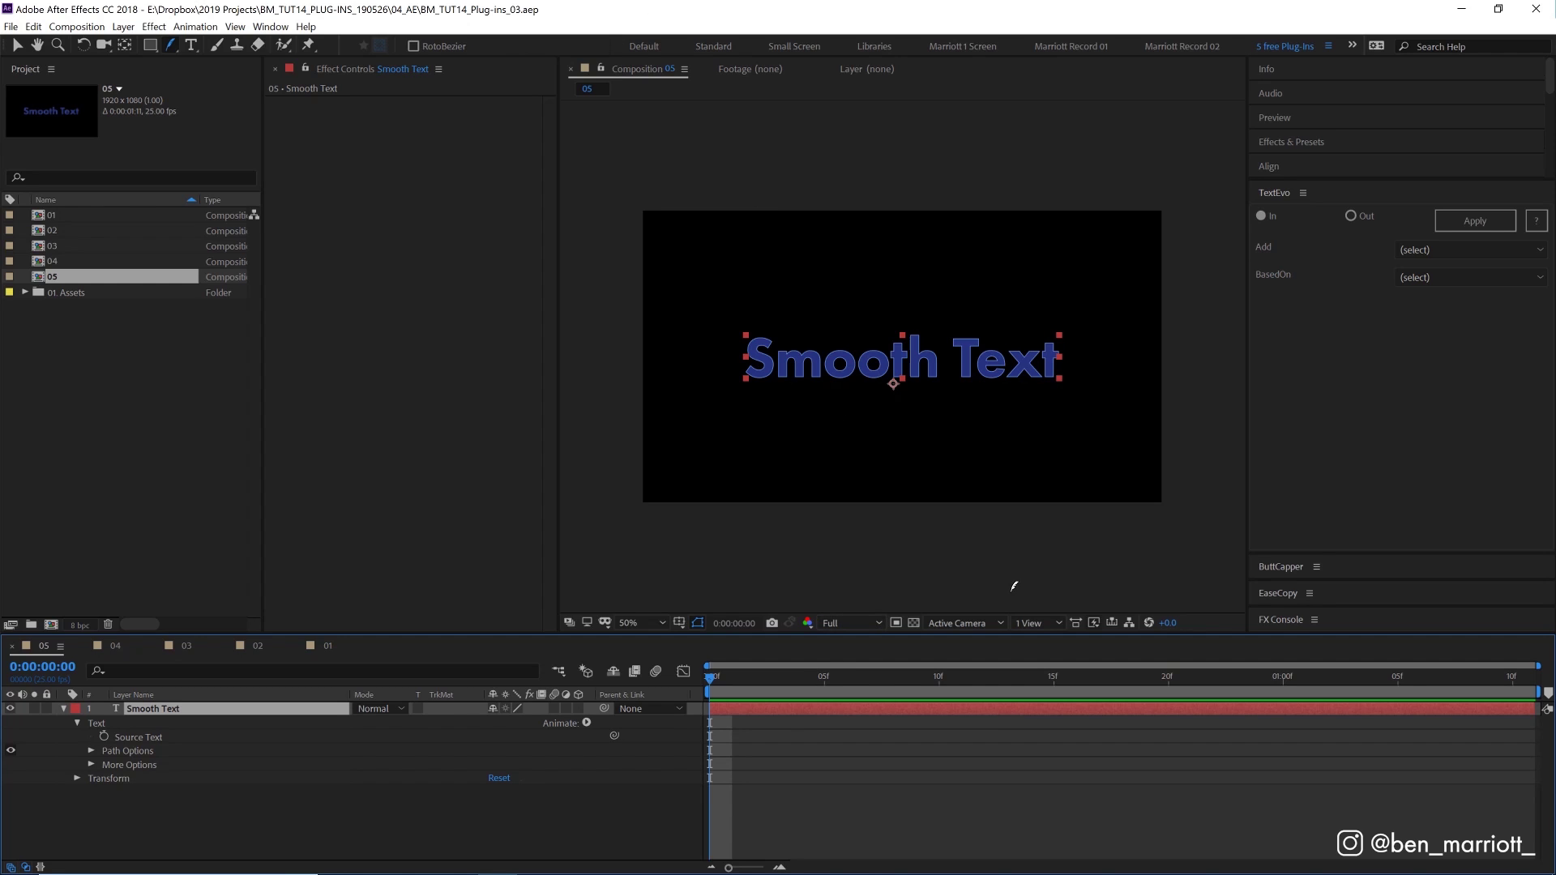
click(1351, 216)
click(1262, 216)
Step: Apply the TextEvo In animation and add Position and Opacity to it
click(1457, 227)
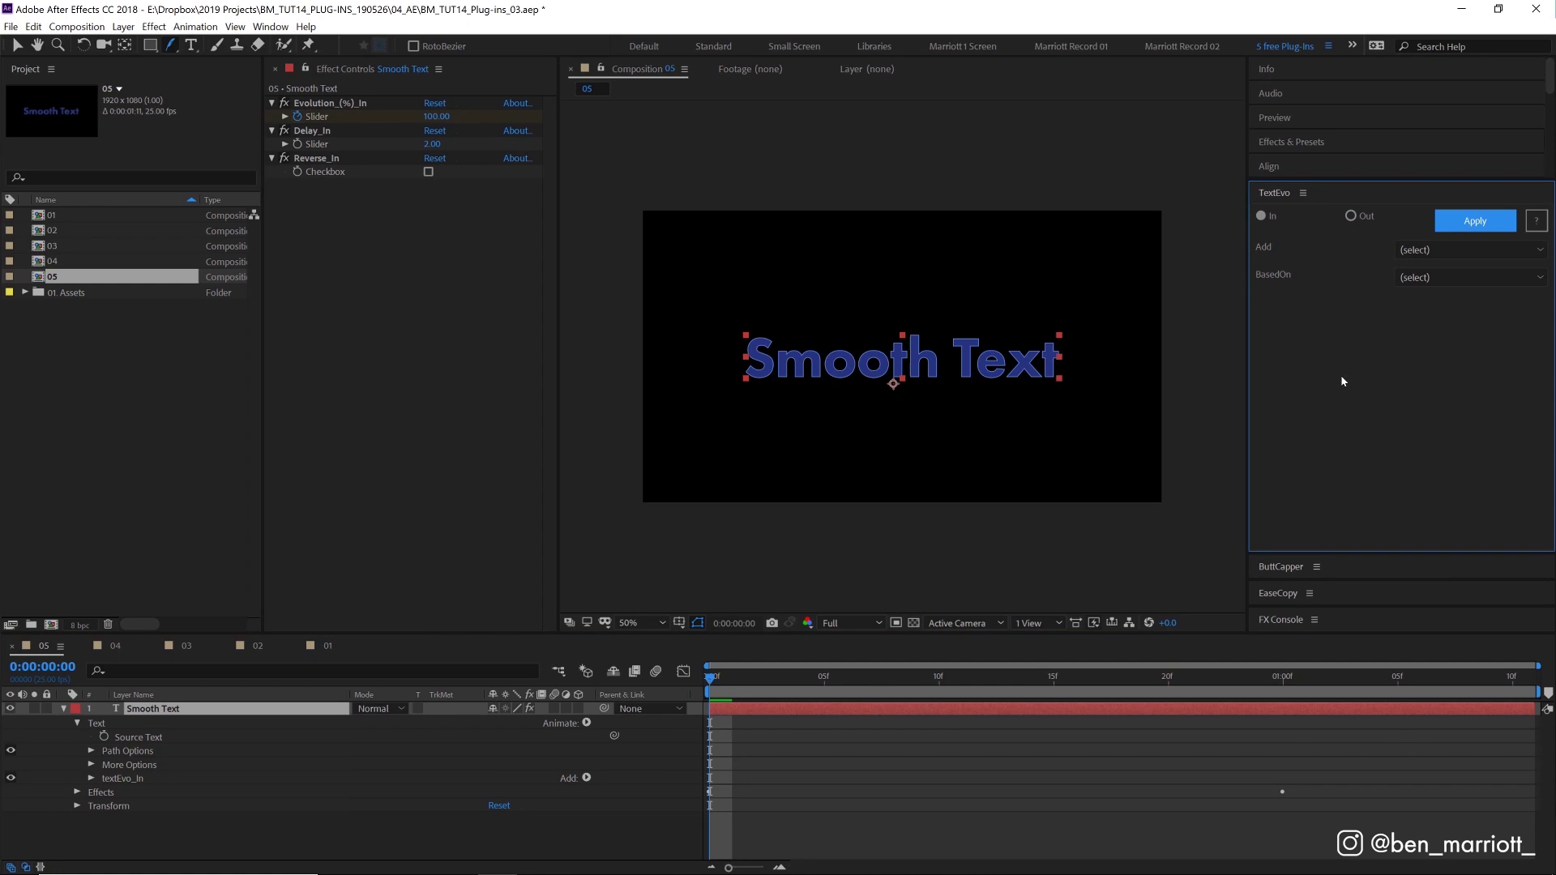
click(1416, 251)
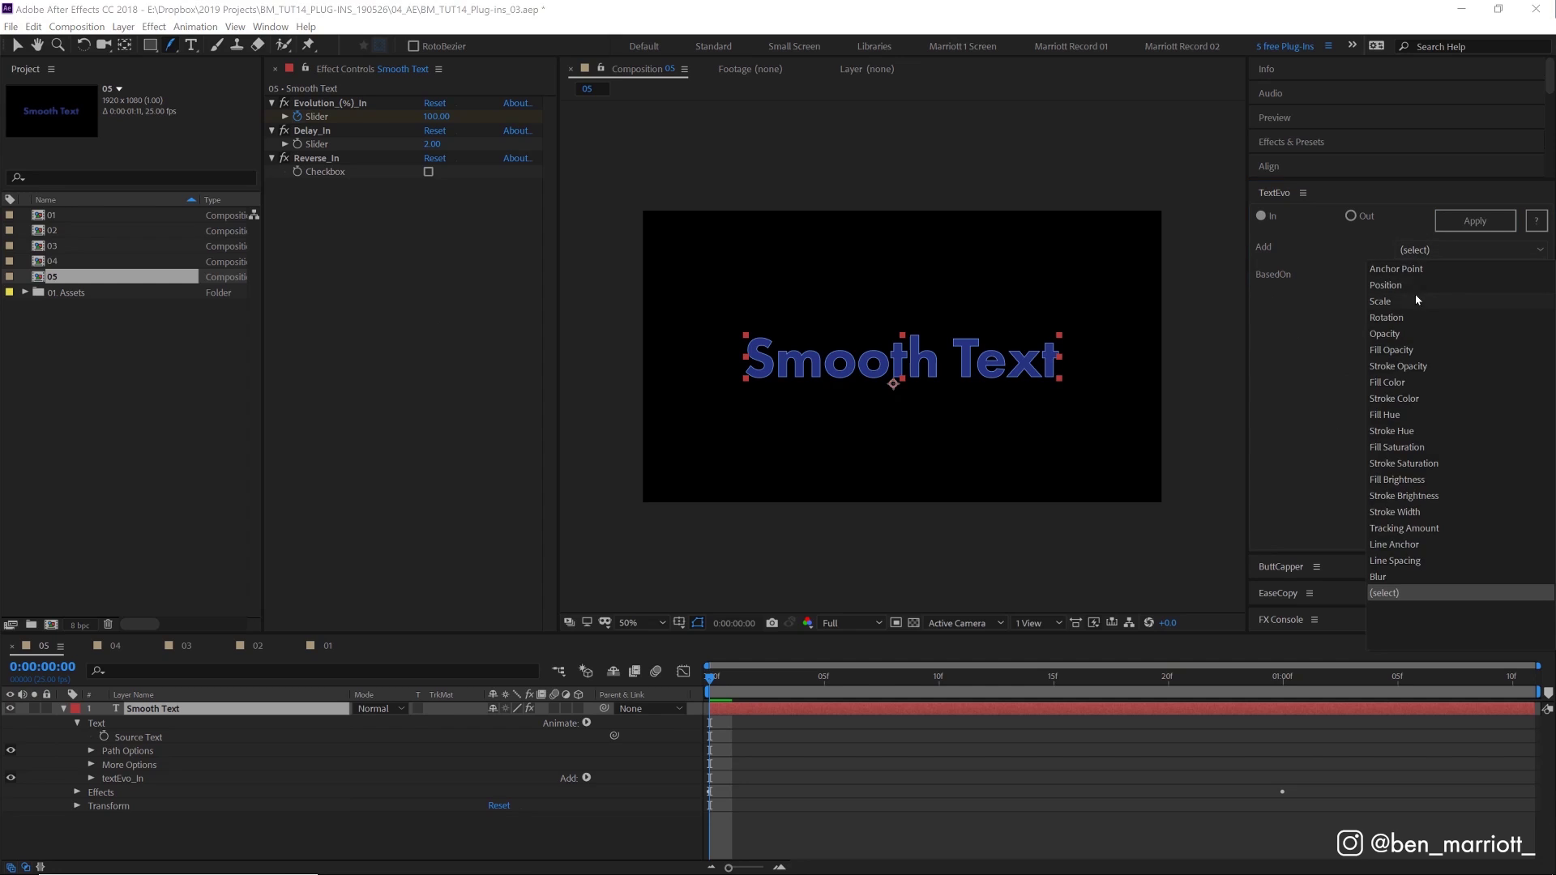
click(1407, 285)
click(1411, 251)
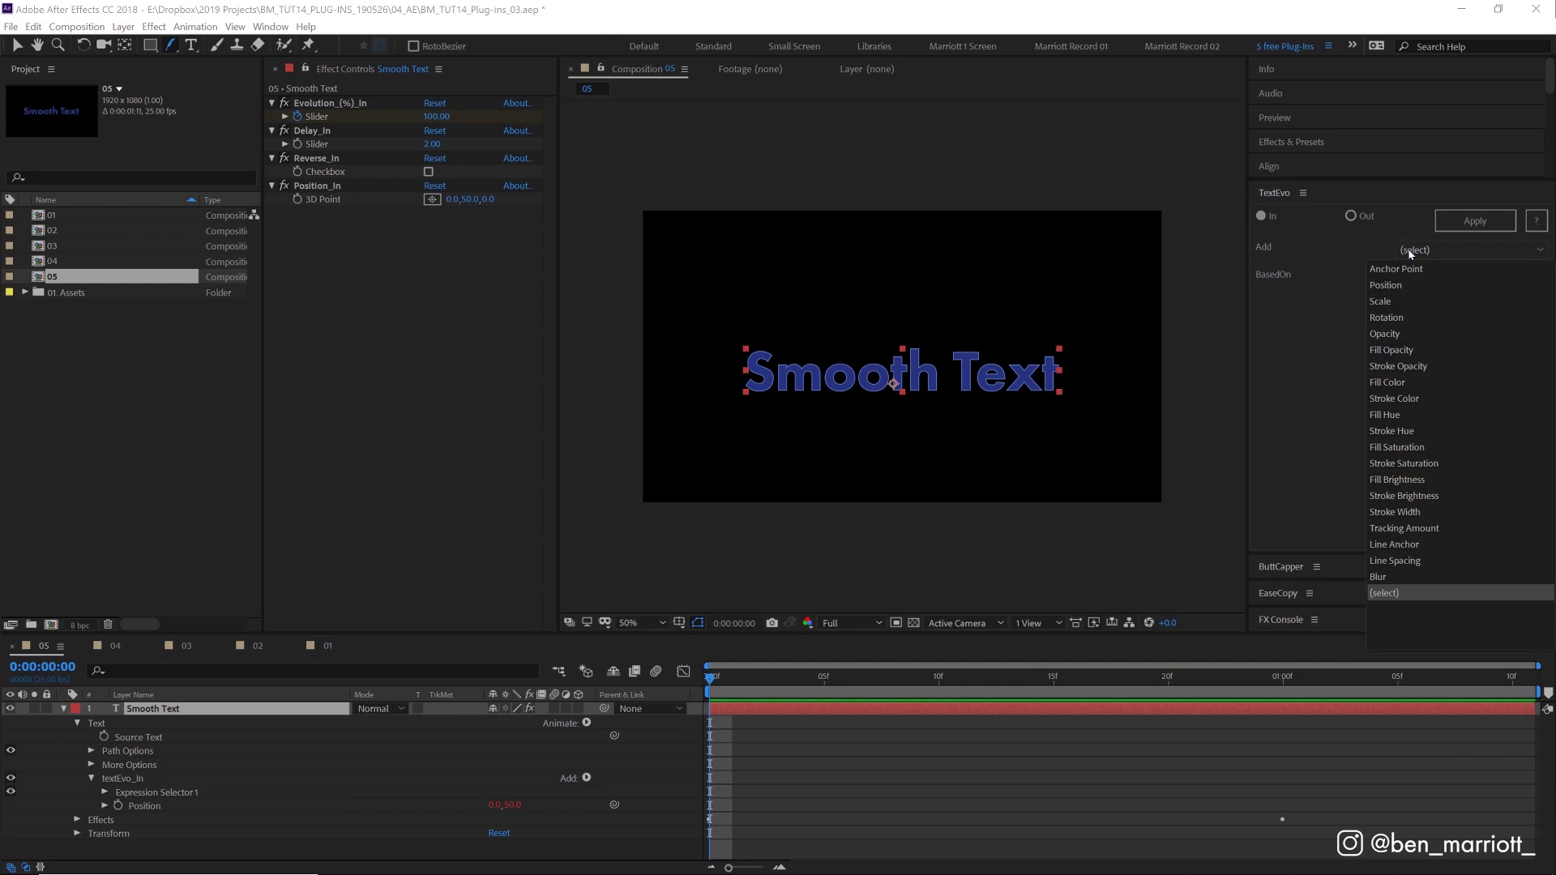
click(1391, 334)
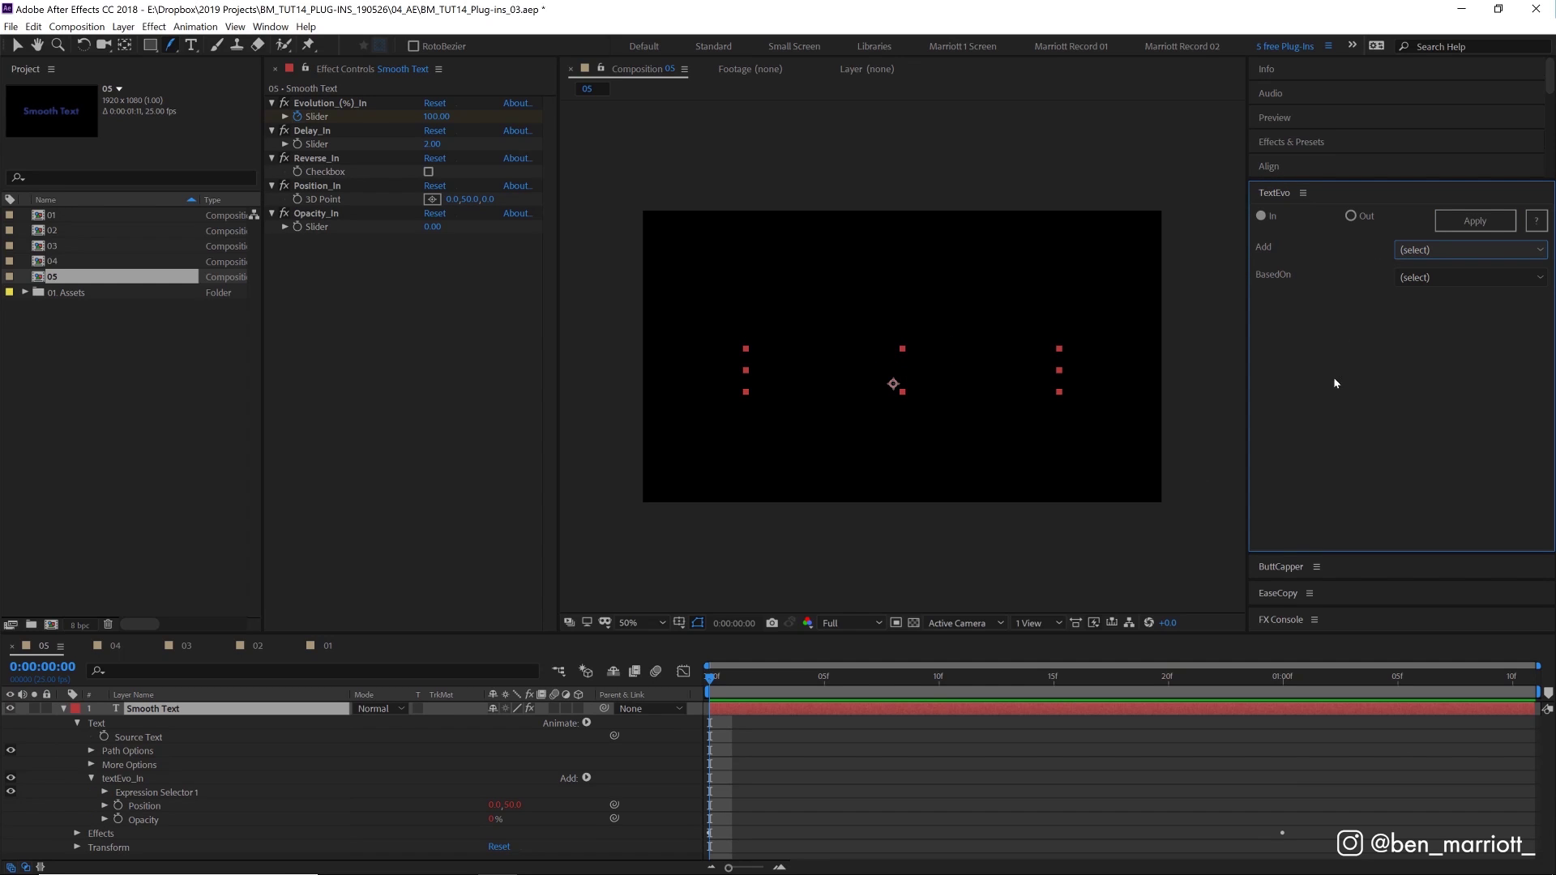
Step: Preview the text build-in, then set TextEvo's BasedOn option to lines
click(927, 687)
key(space)
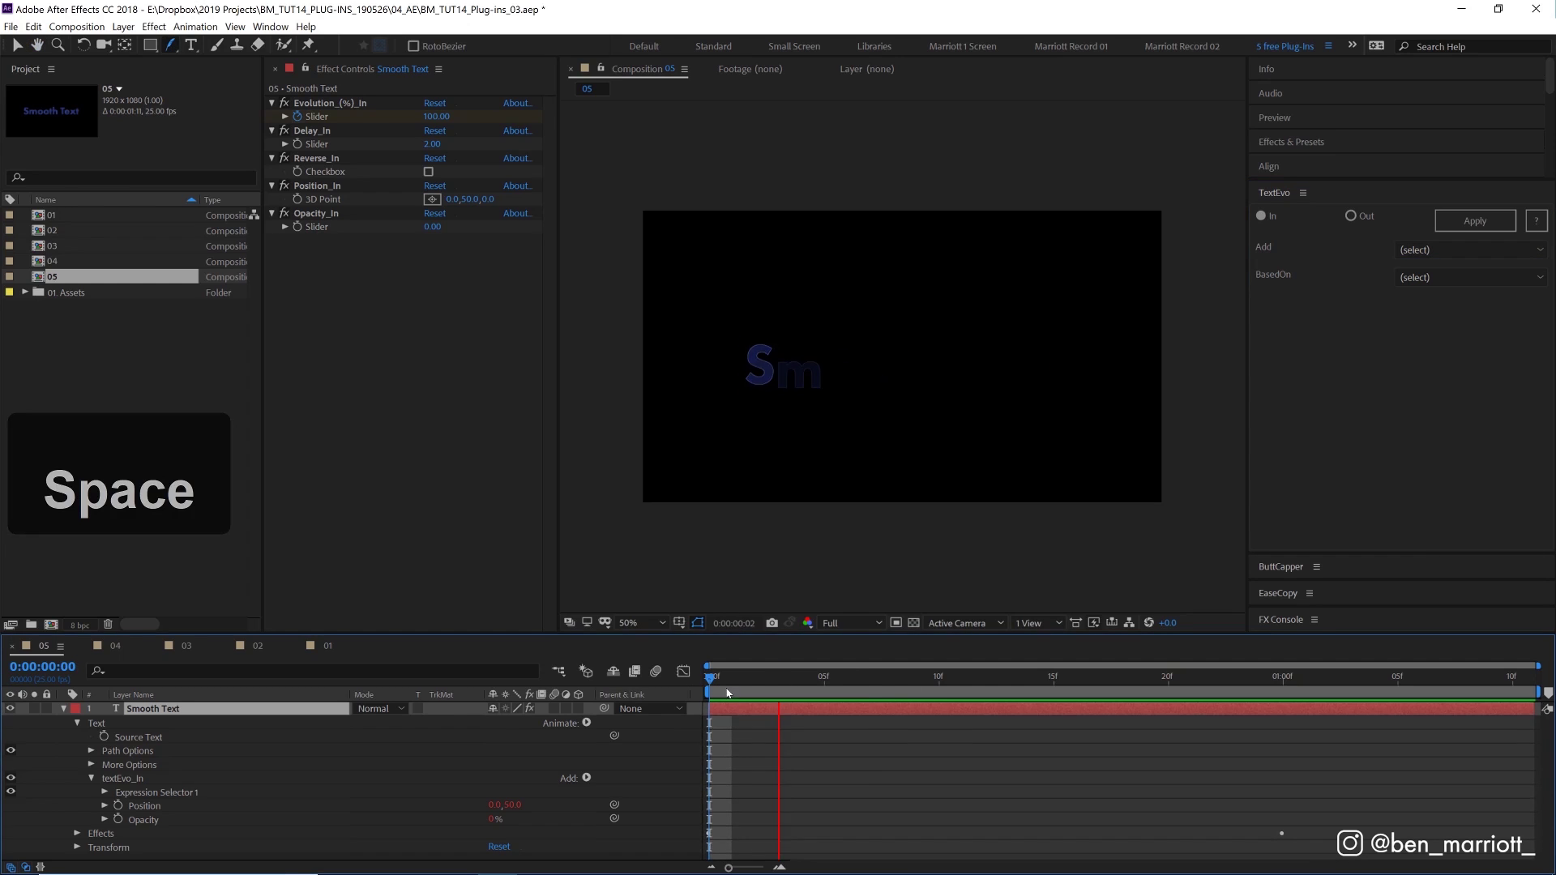
click(1283, 685)
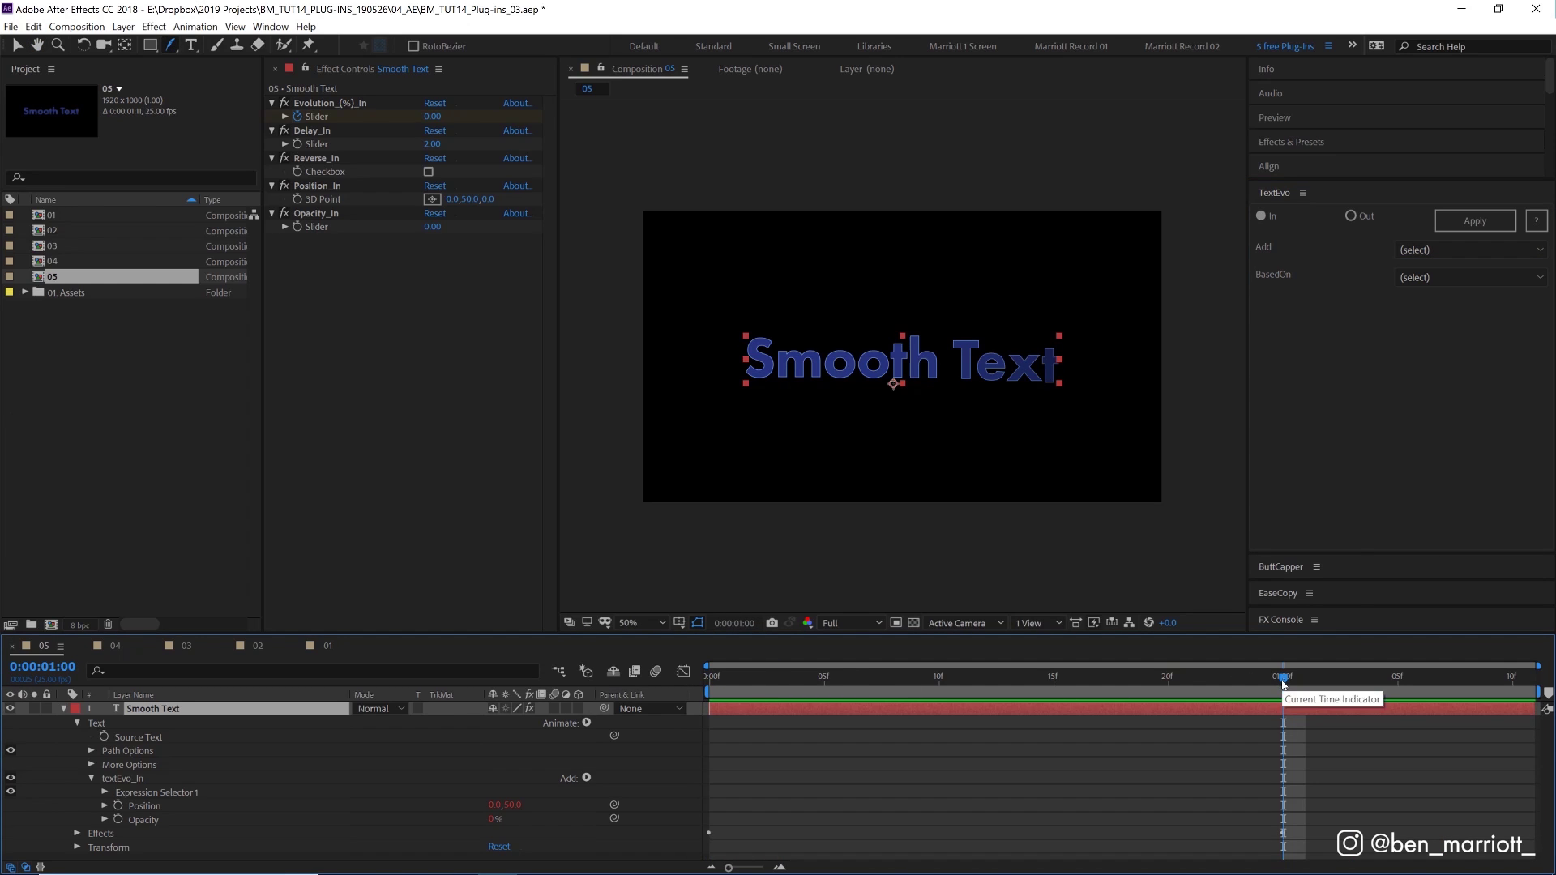
click(1433, 281)
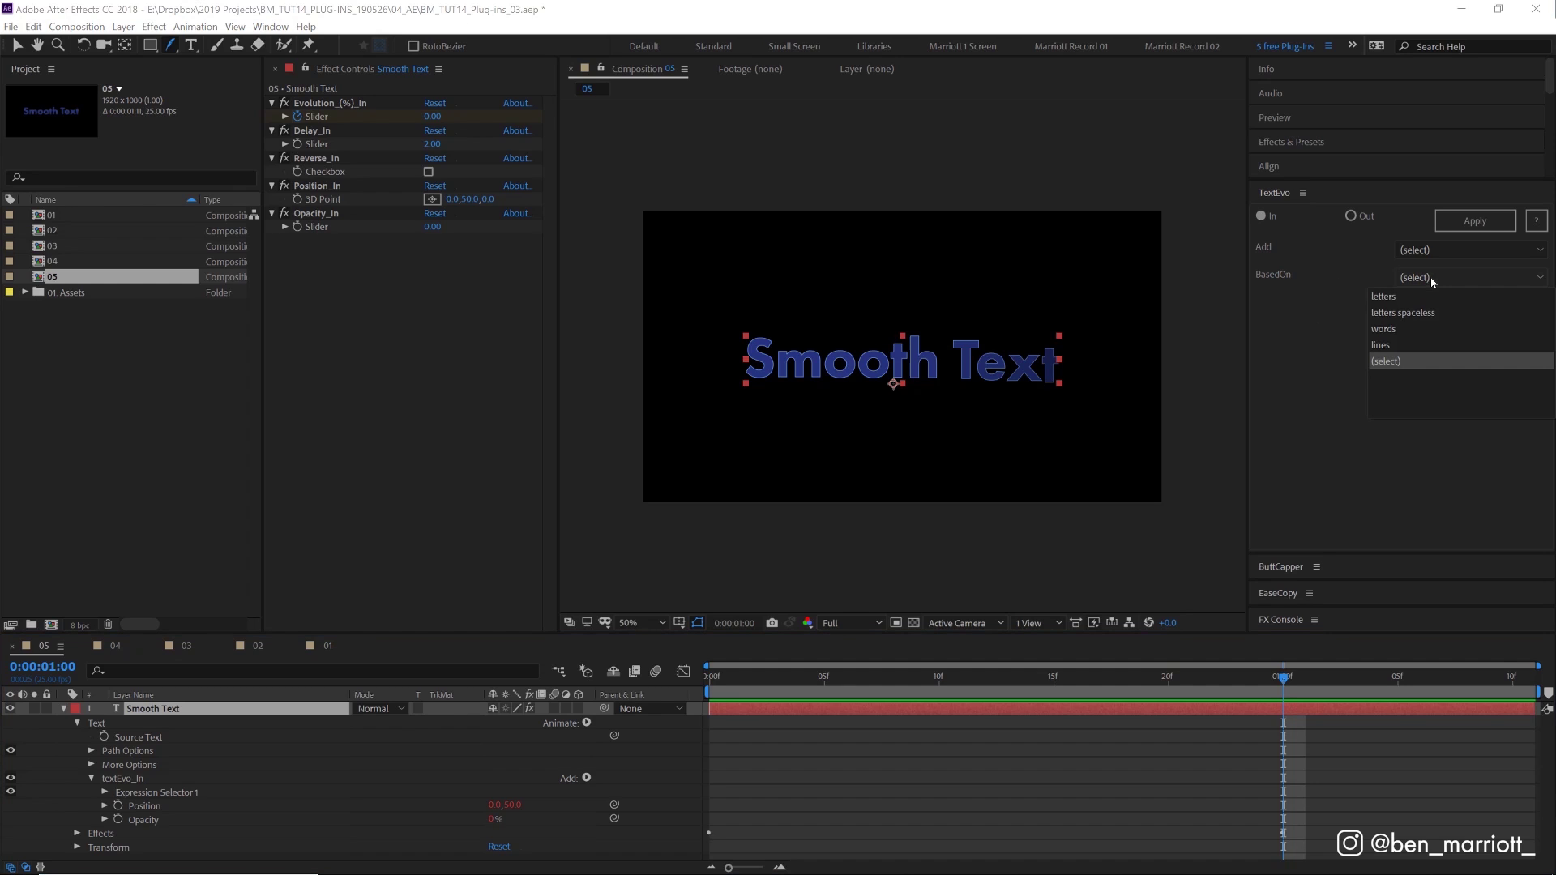
click(1397, 344)
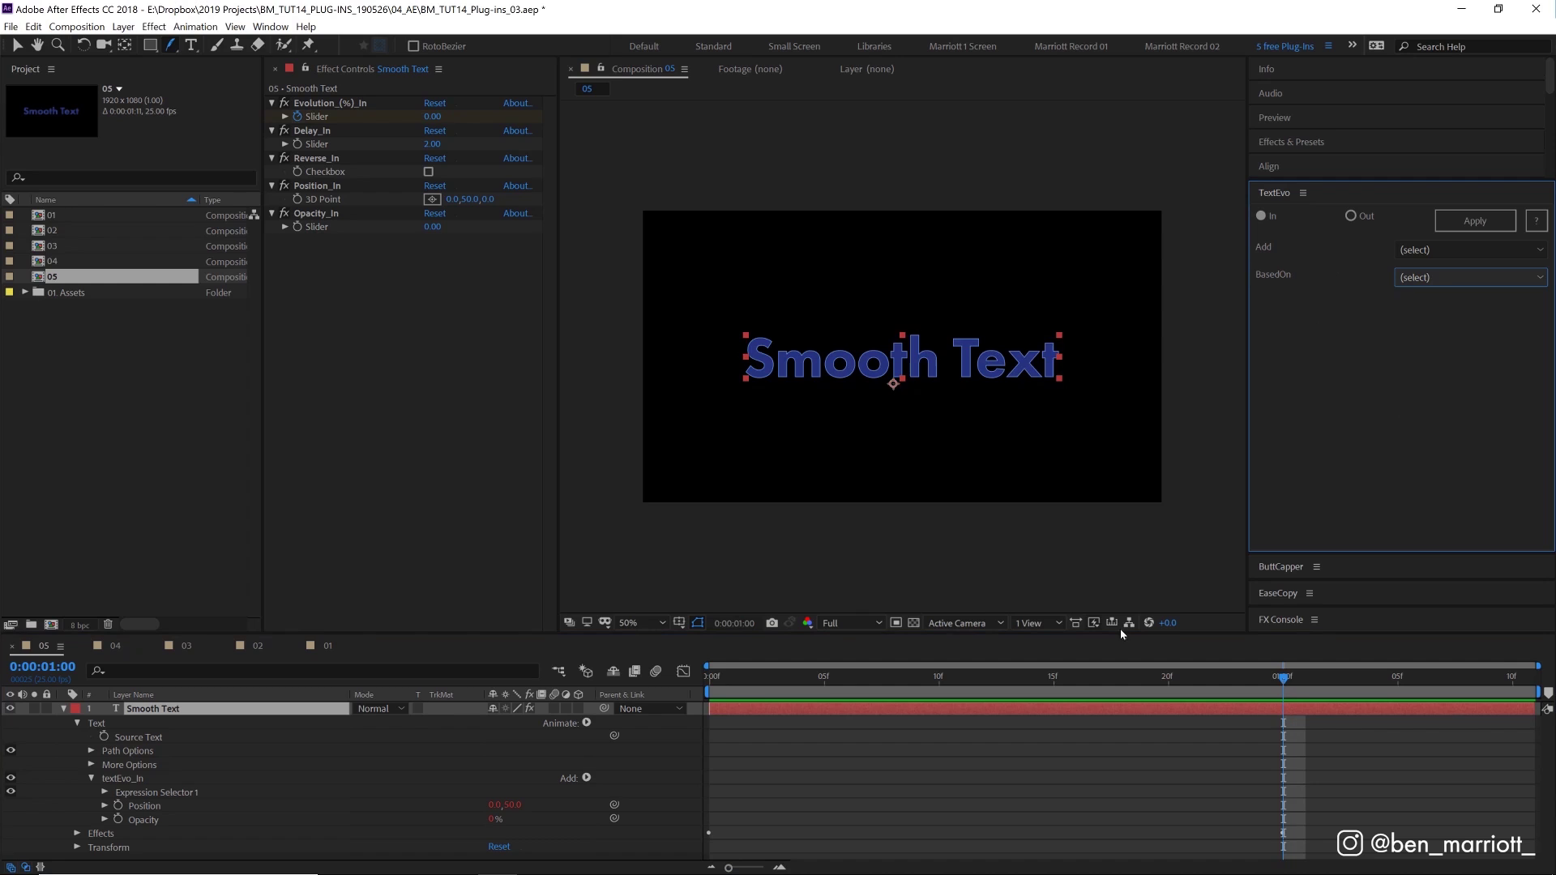
Step: Confirm BasedOn lines, then increase the Position_In 3D Point Y offset at frame 6 and return to frame 0
click(713, 684)
key(space)
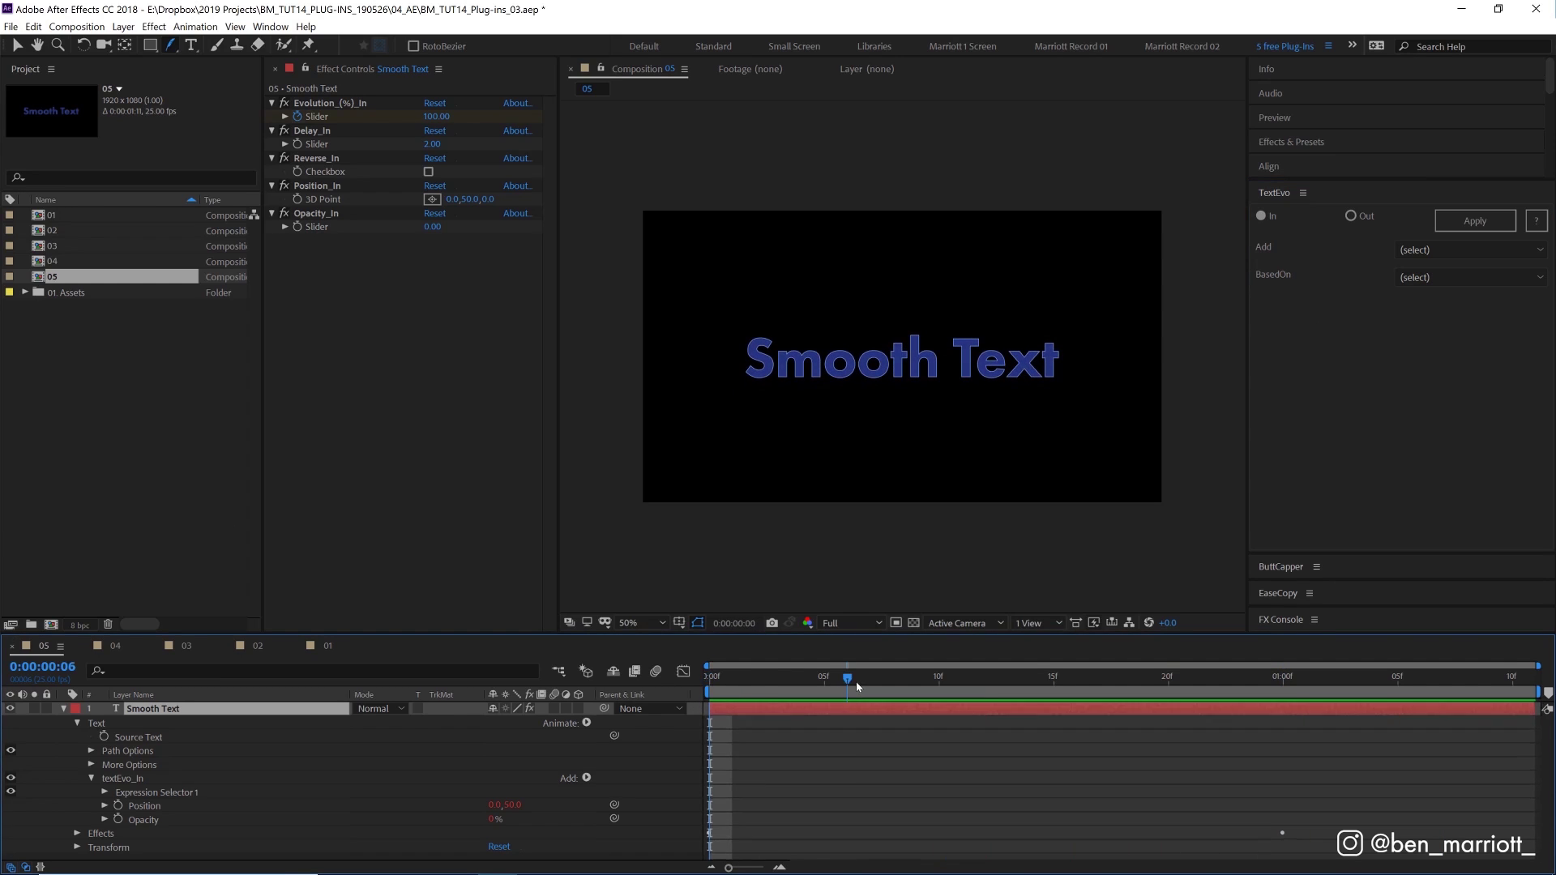
click(844, 693)
click(470, 194)
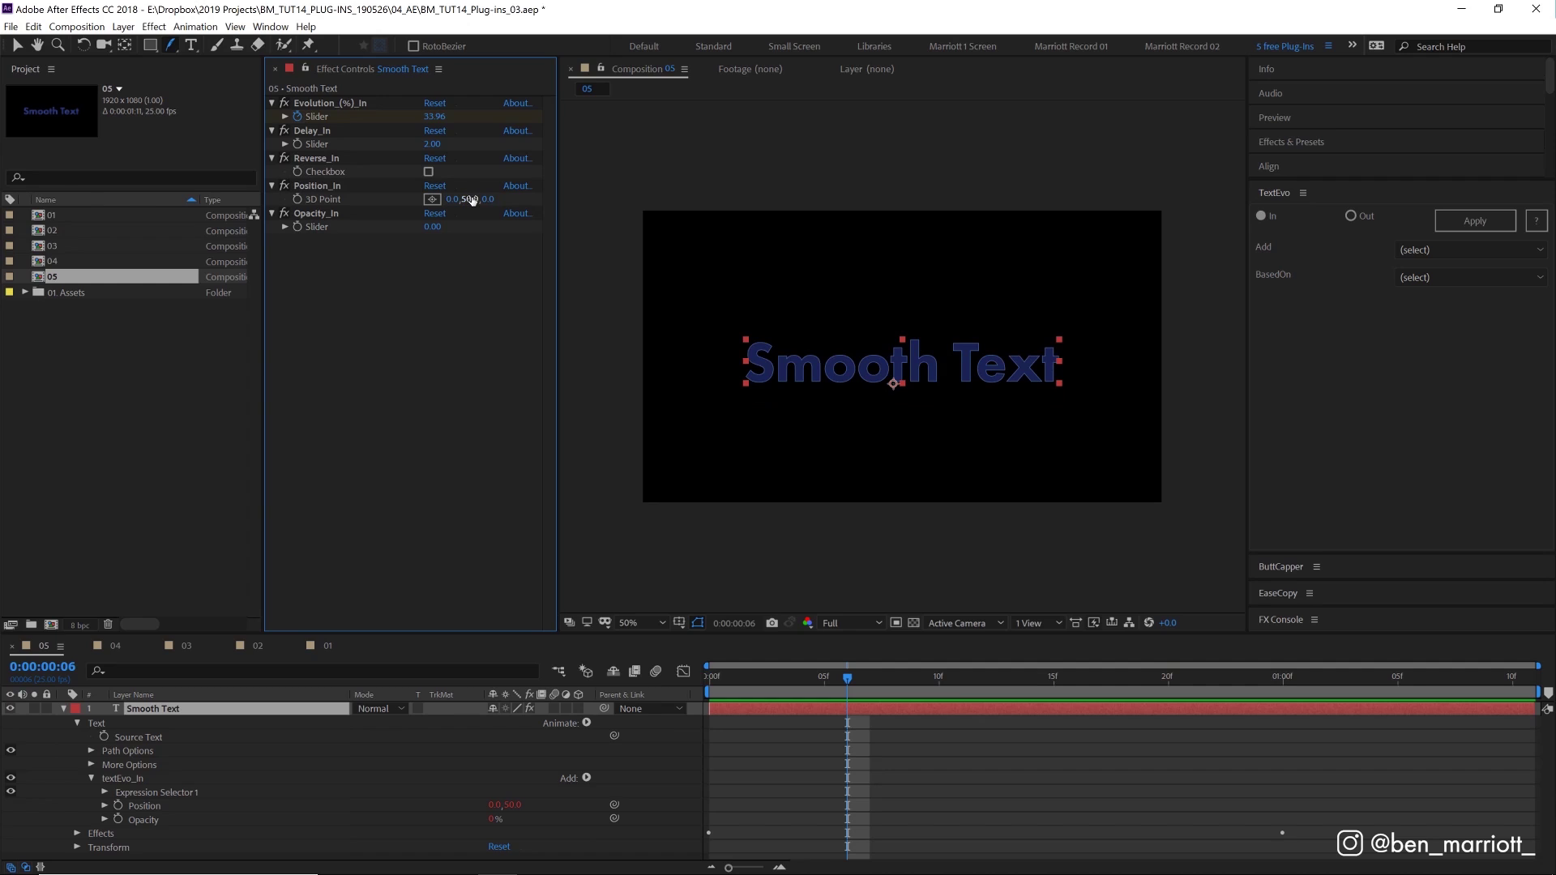
drag(473, 200, 556, 203)
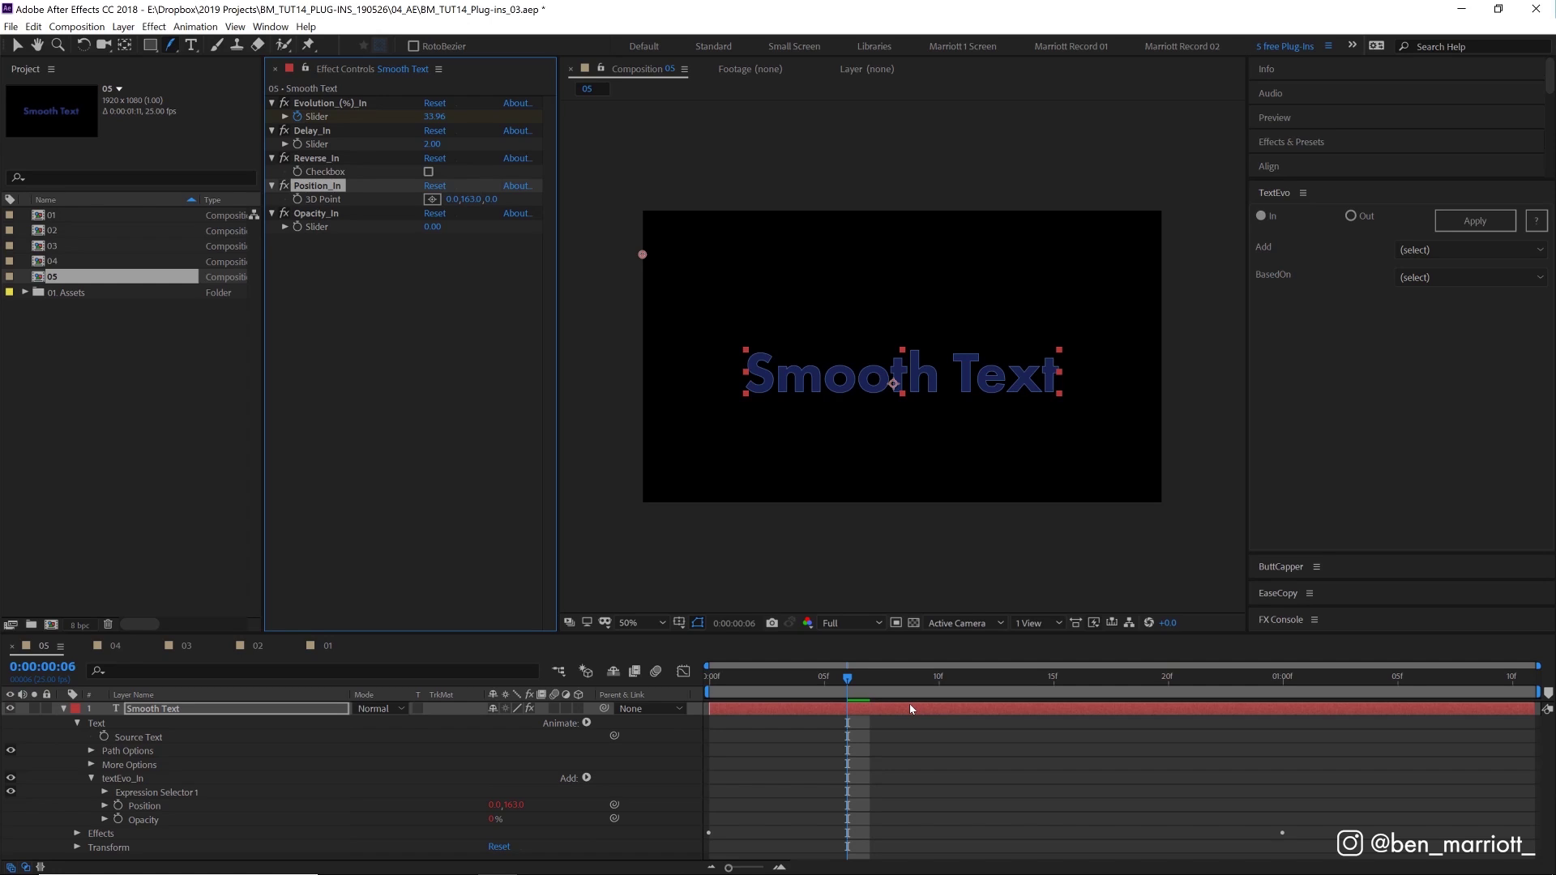
click(711, 678)
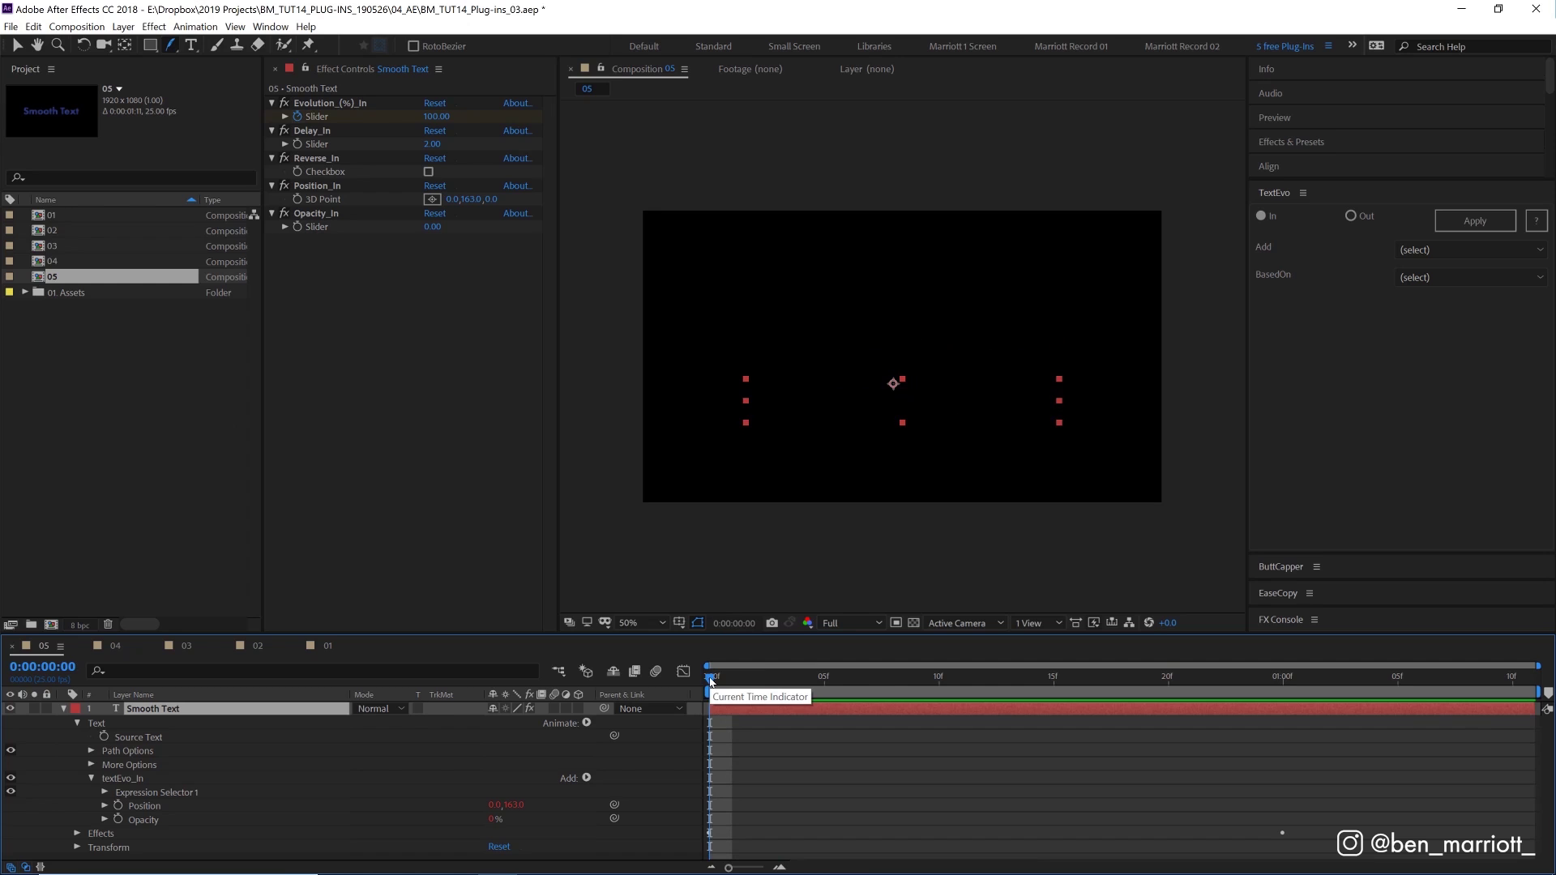
Step: Preview the finished TextEvo text animation twice
key(space)
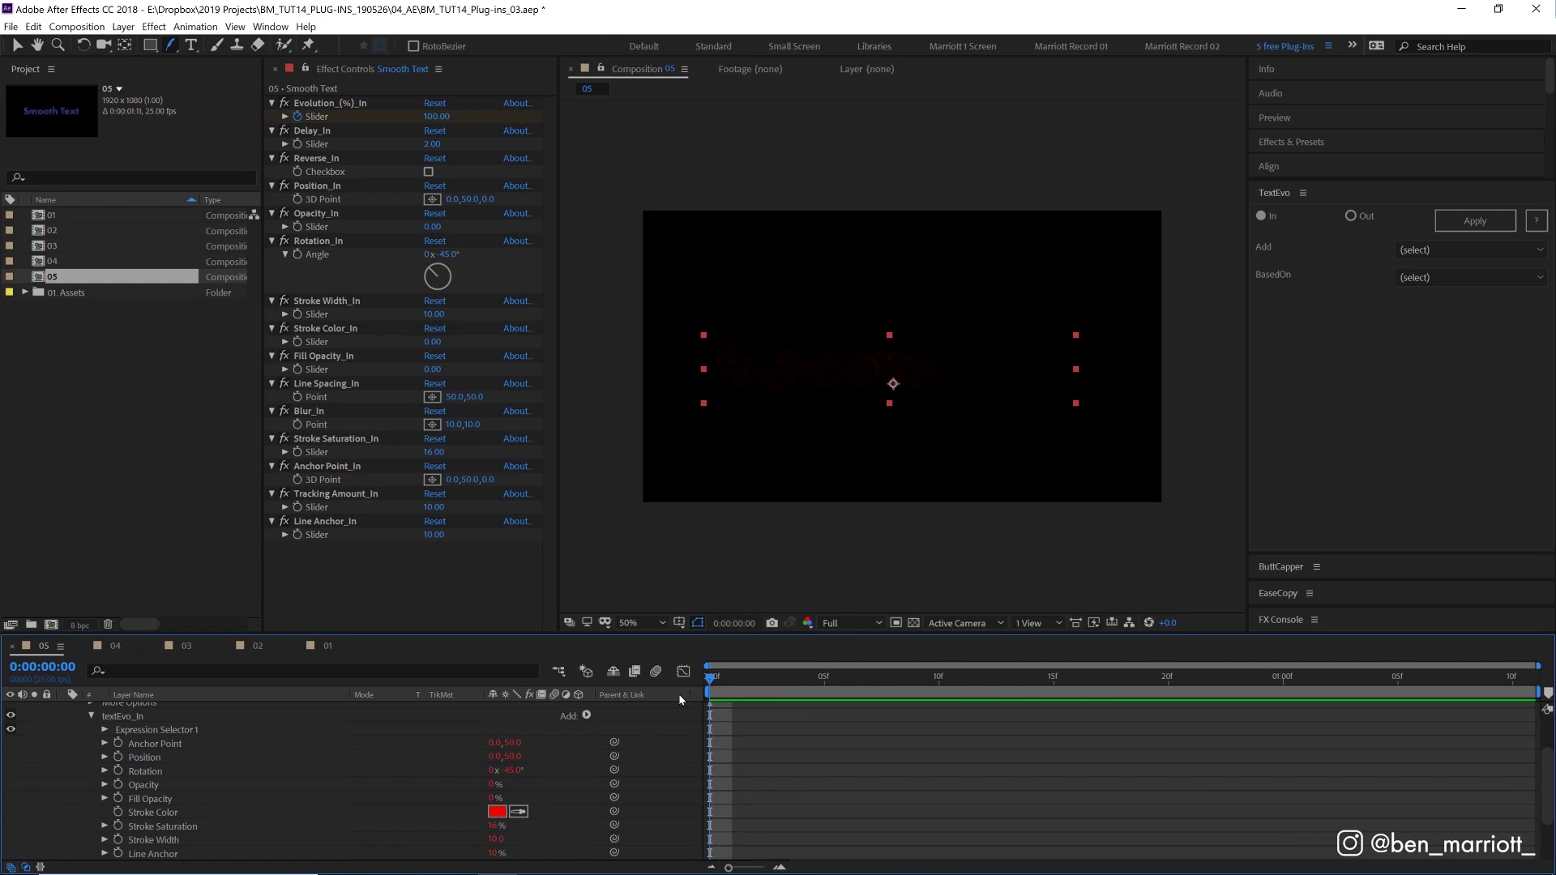
key(space)
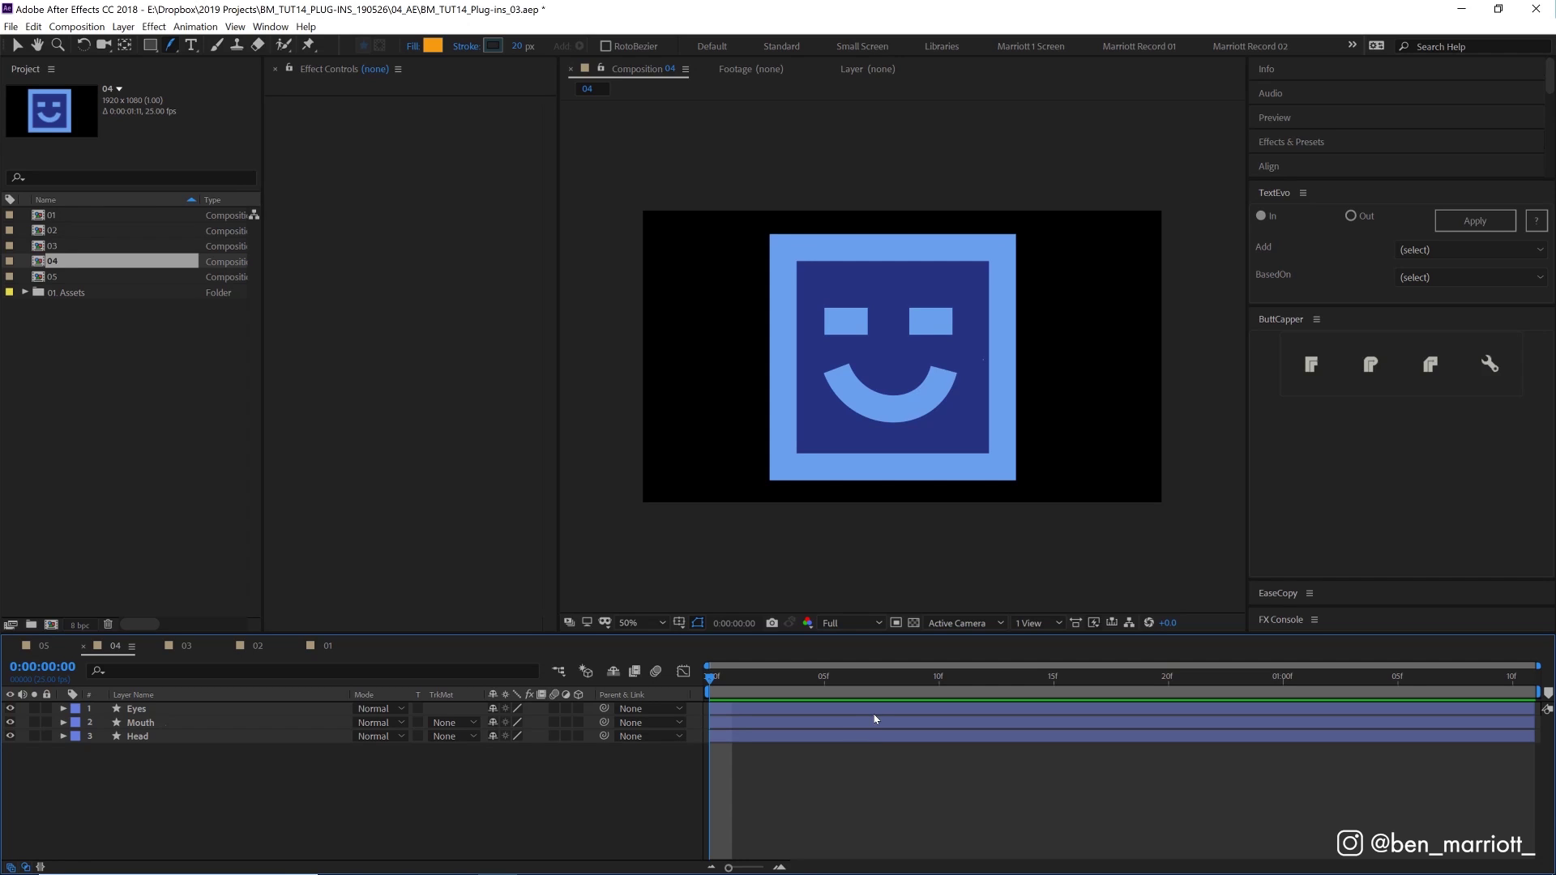
Step: Give the Mouth, Eyes and Head strokes round line caps with ButtCapper
click(736, 722)
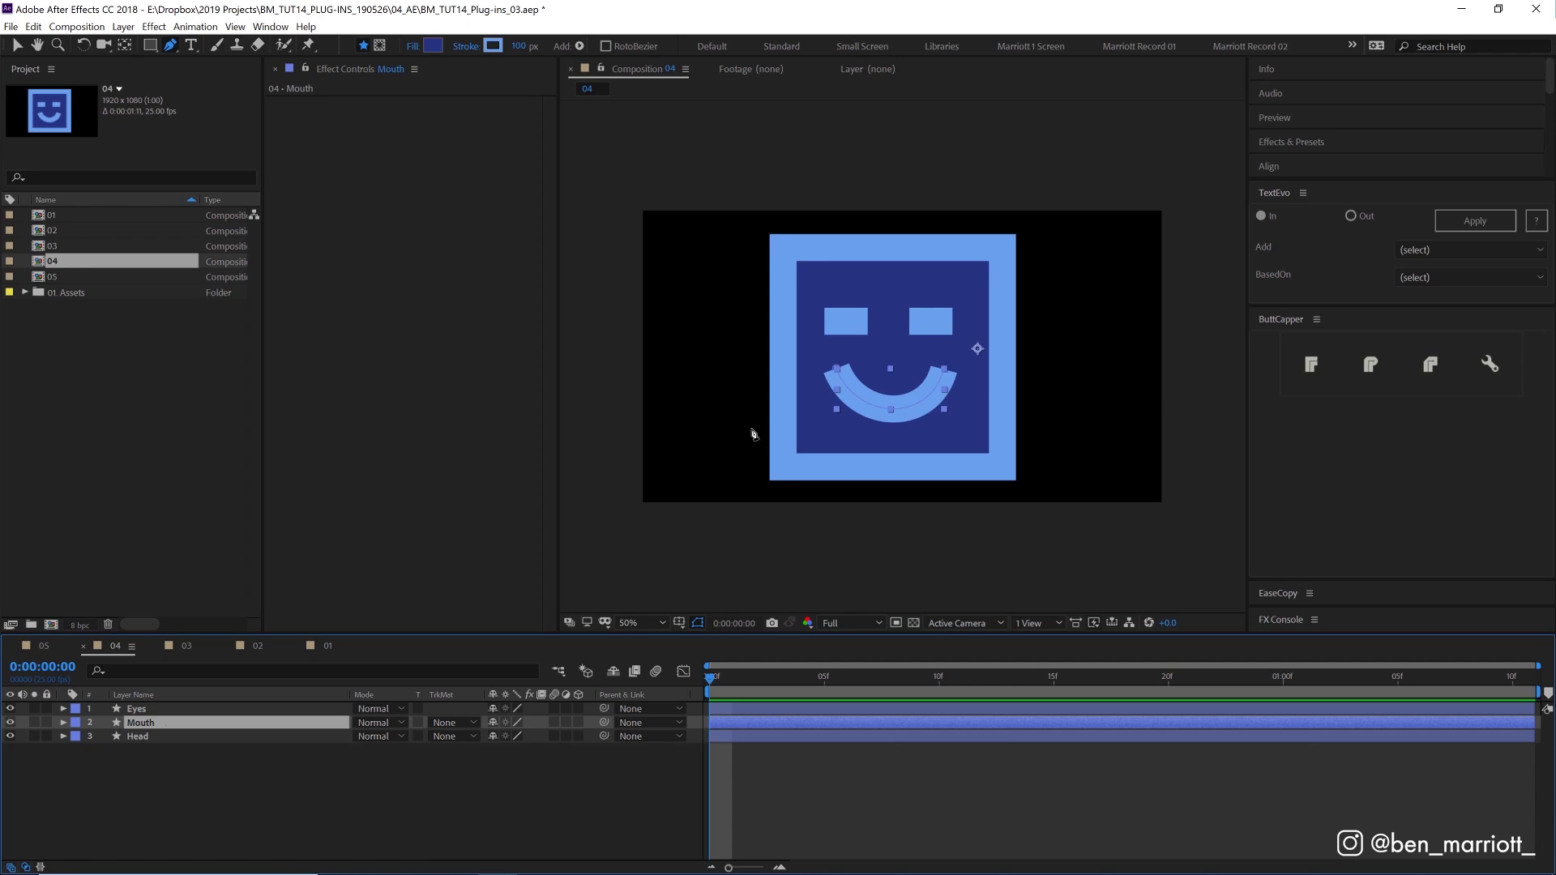
click(1364, 371)
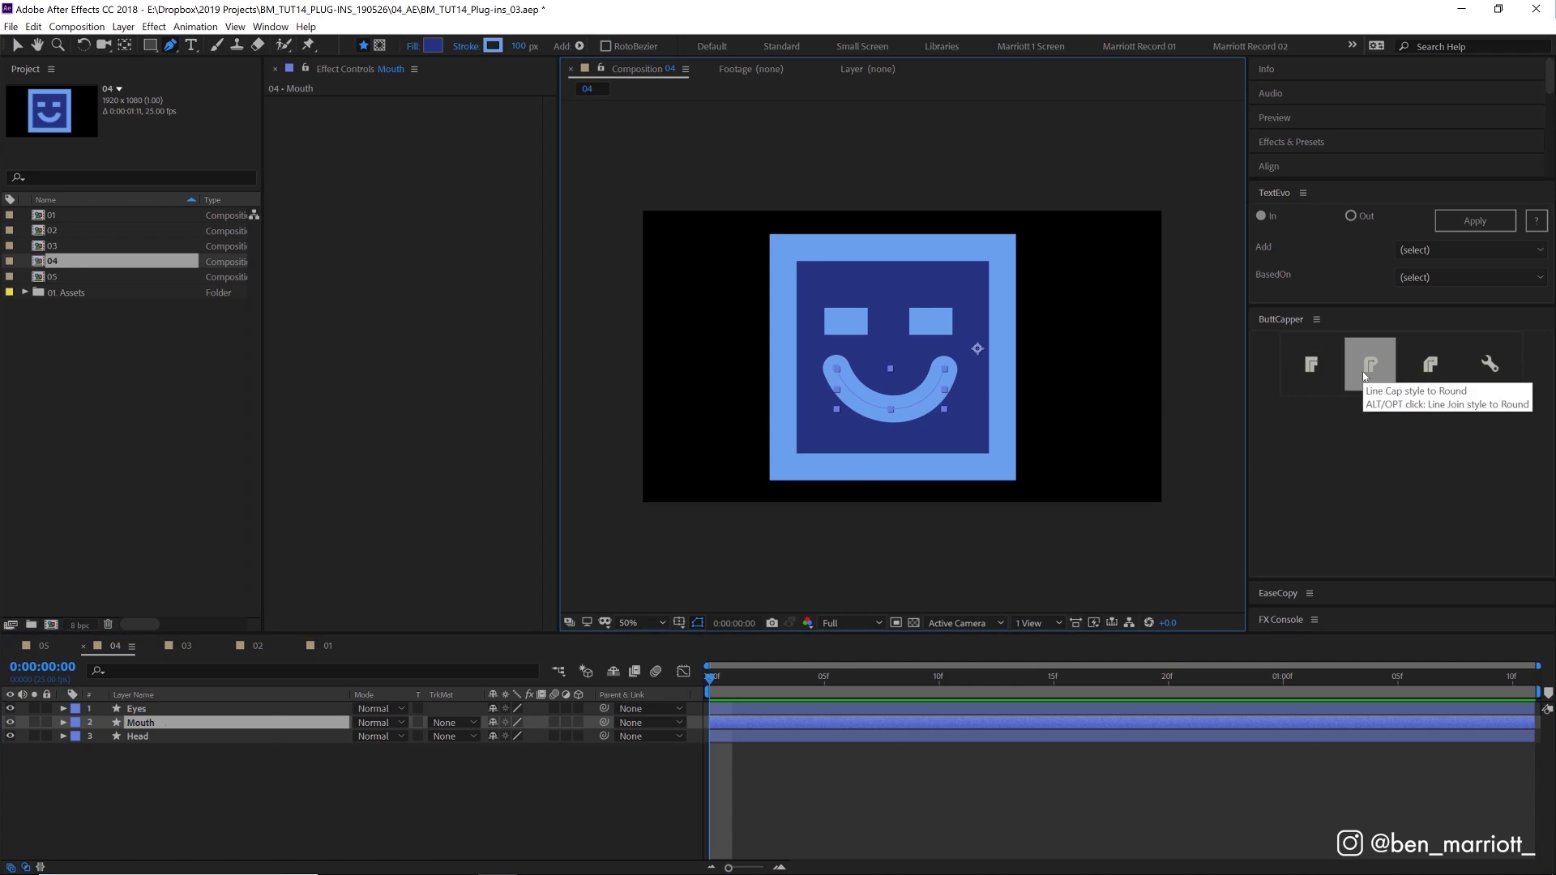
click(150, 711)
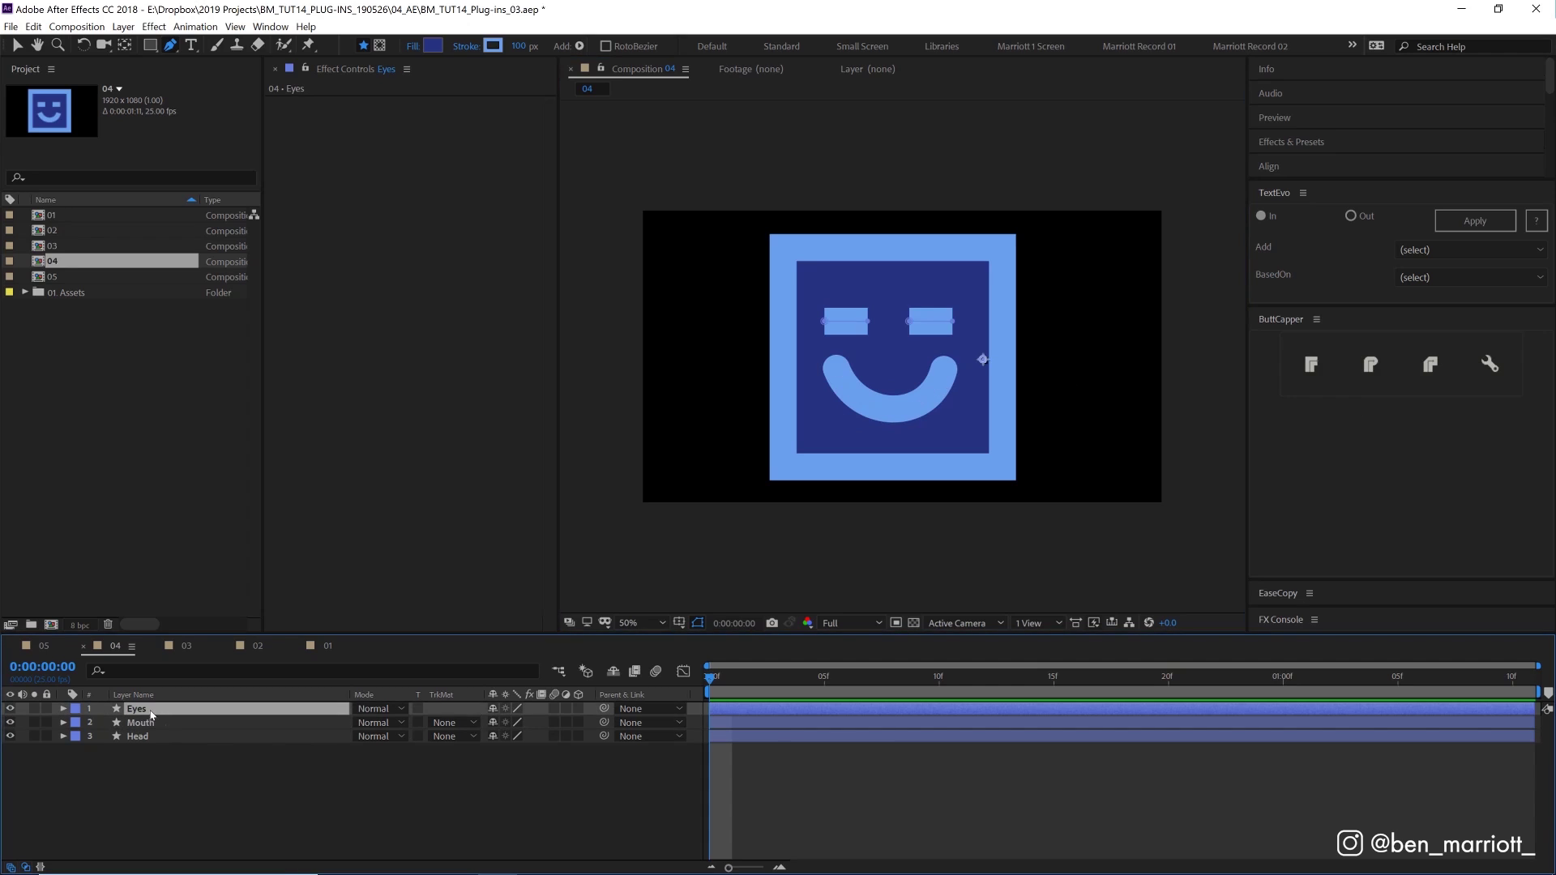
click(1369, 364)
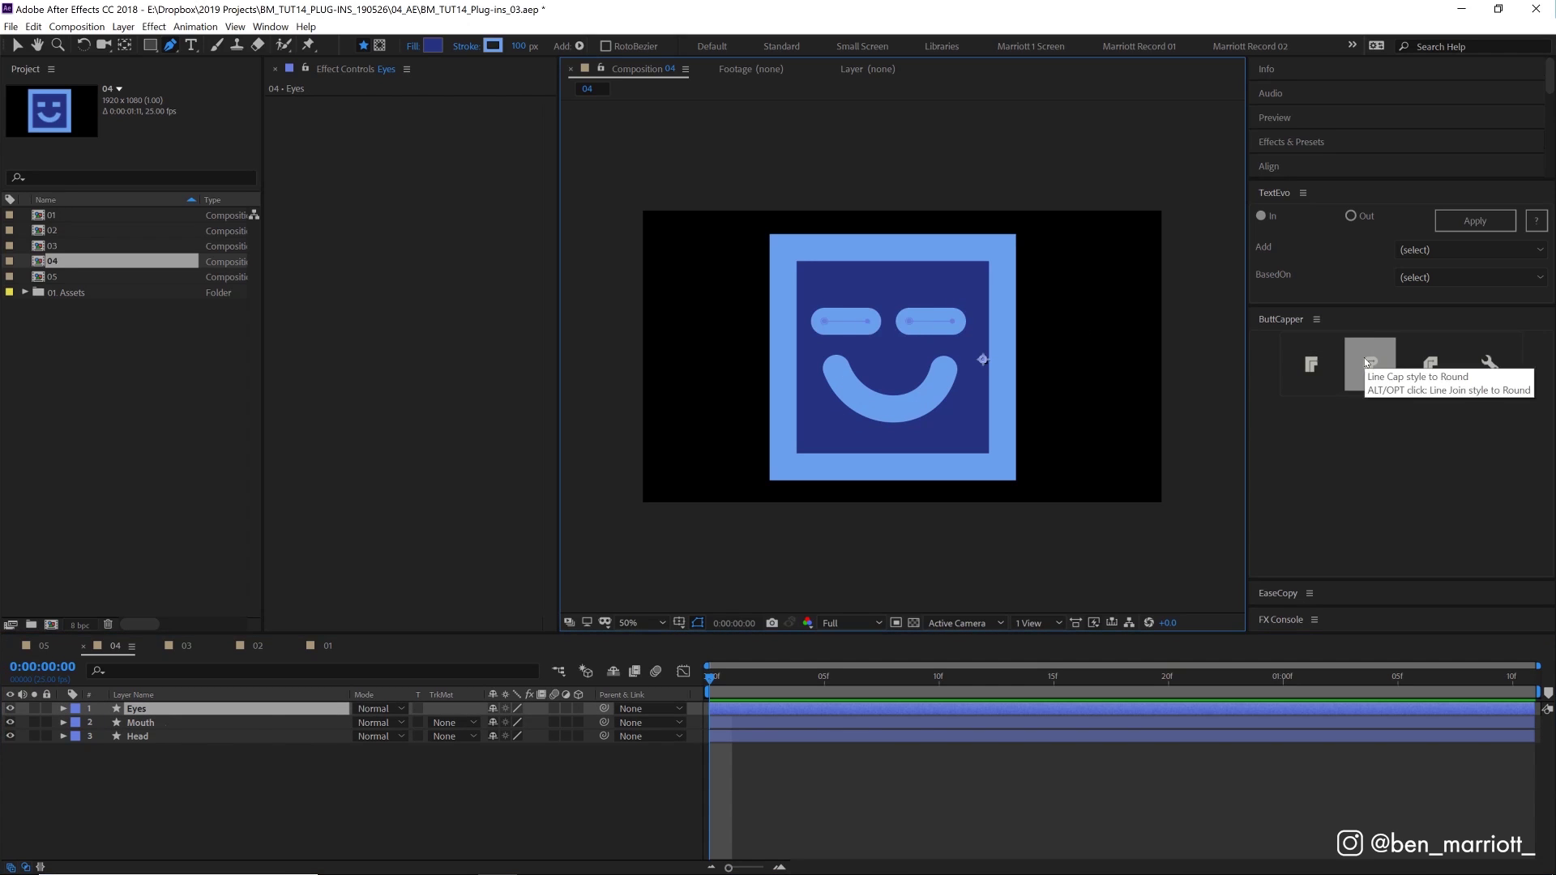
click(151, 737)
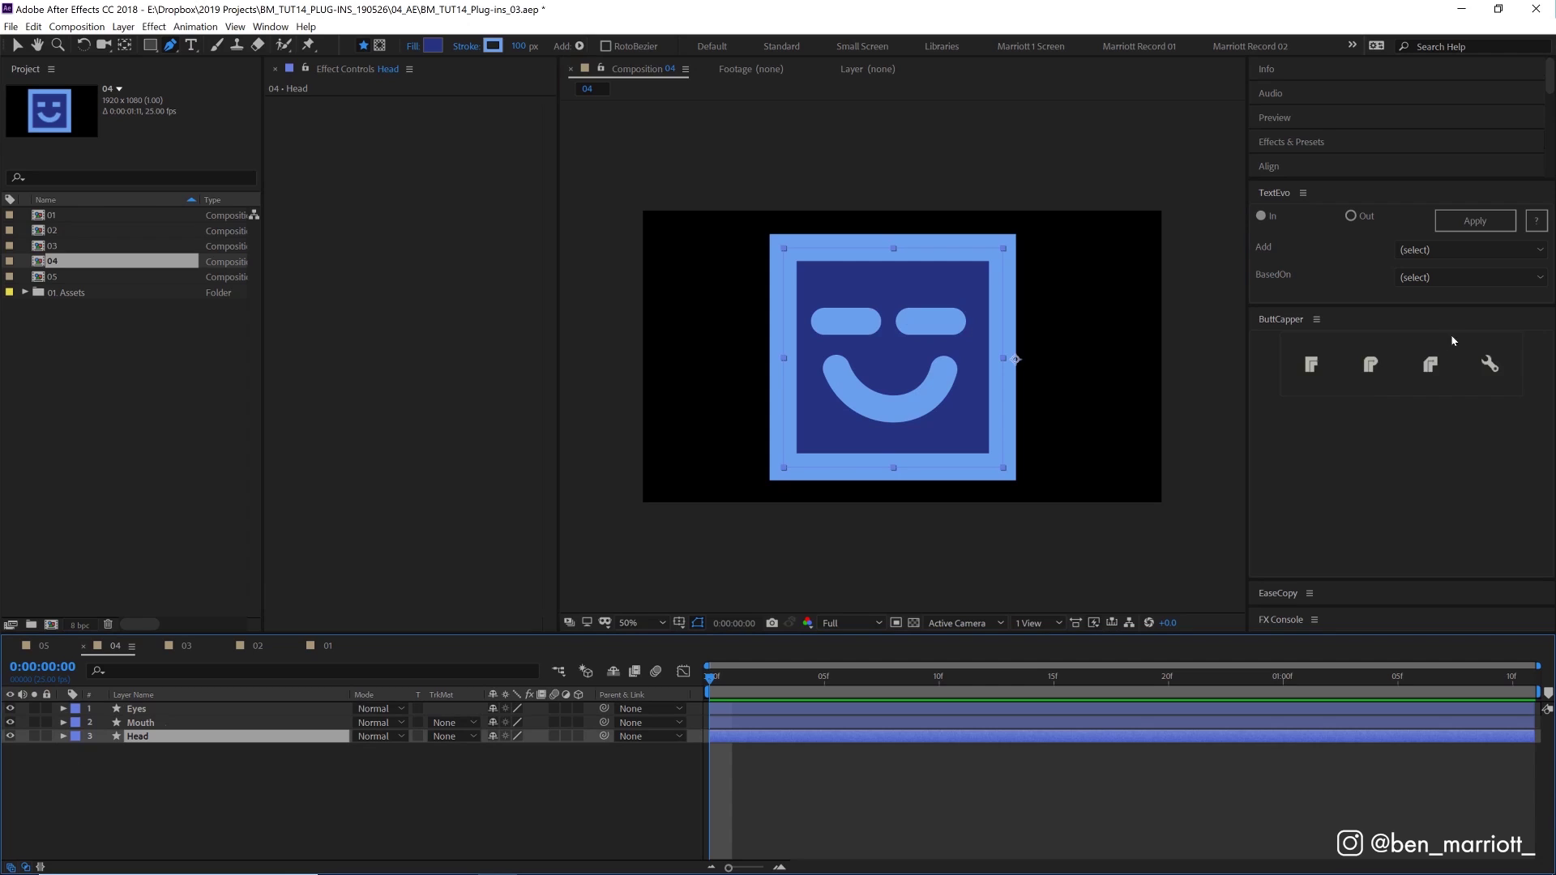
click(1373, 358)
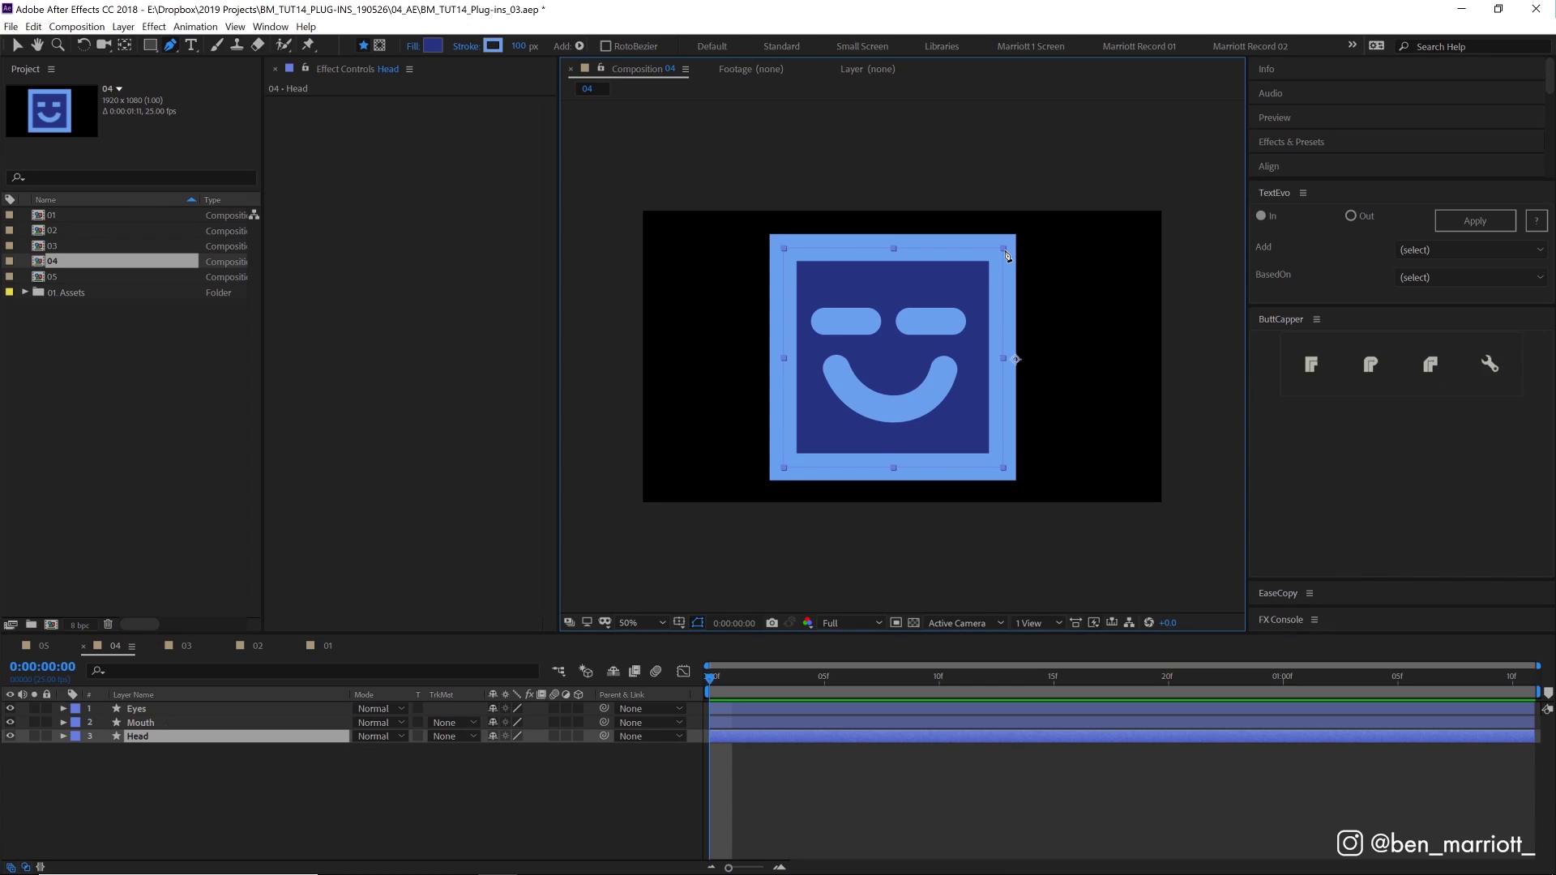
Step: Switch ButtCapper to line joins and give the Head square round, then bevelled corners
key(alt)
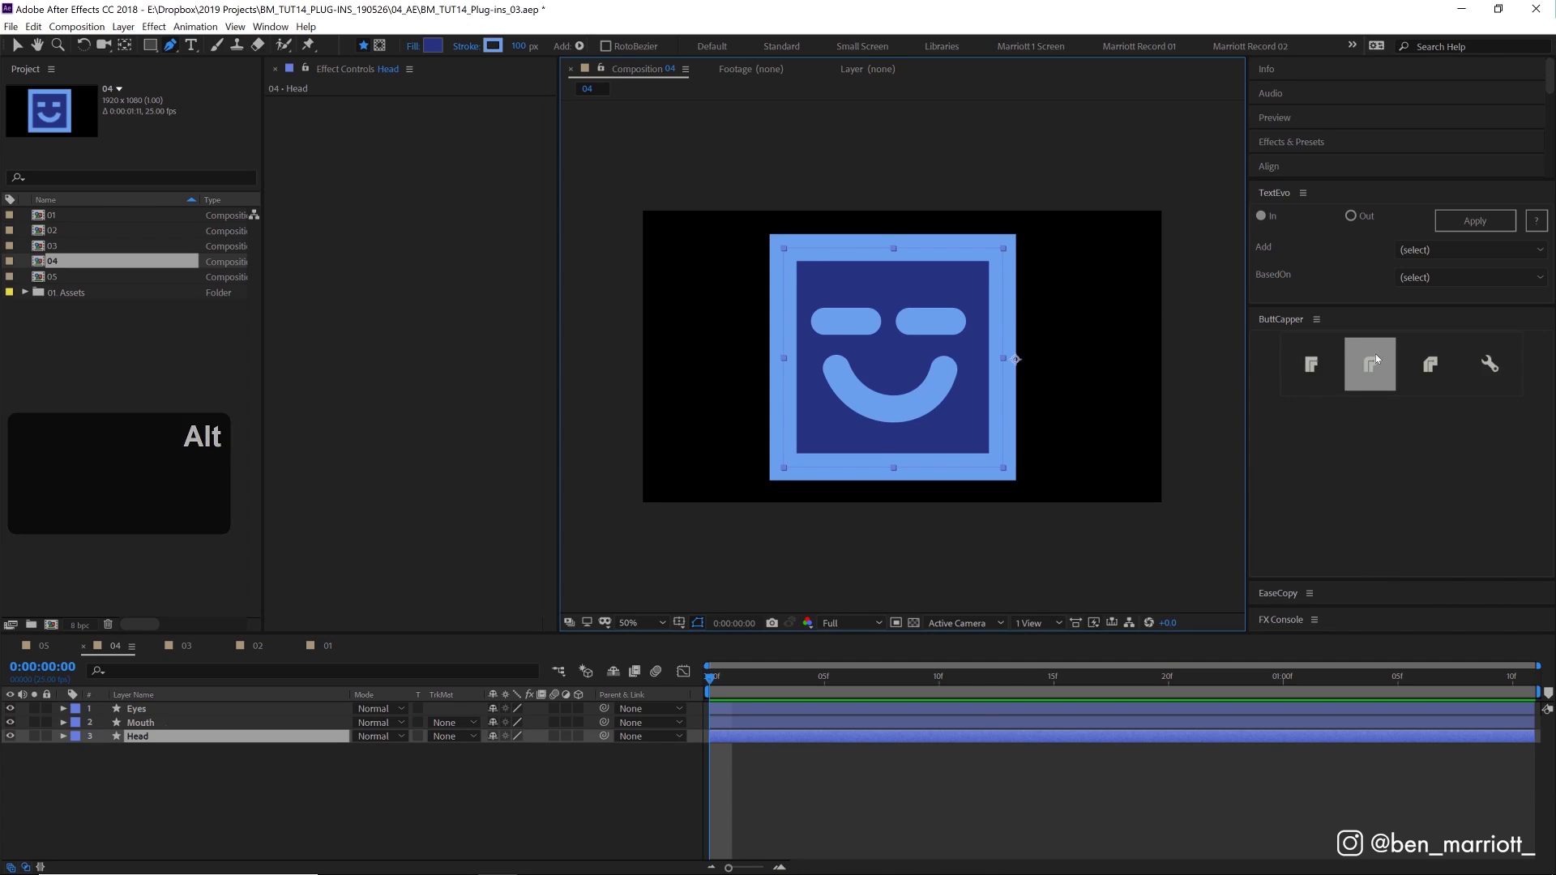
alt+click(1376, 356)
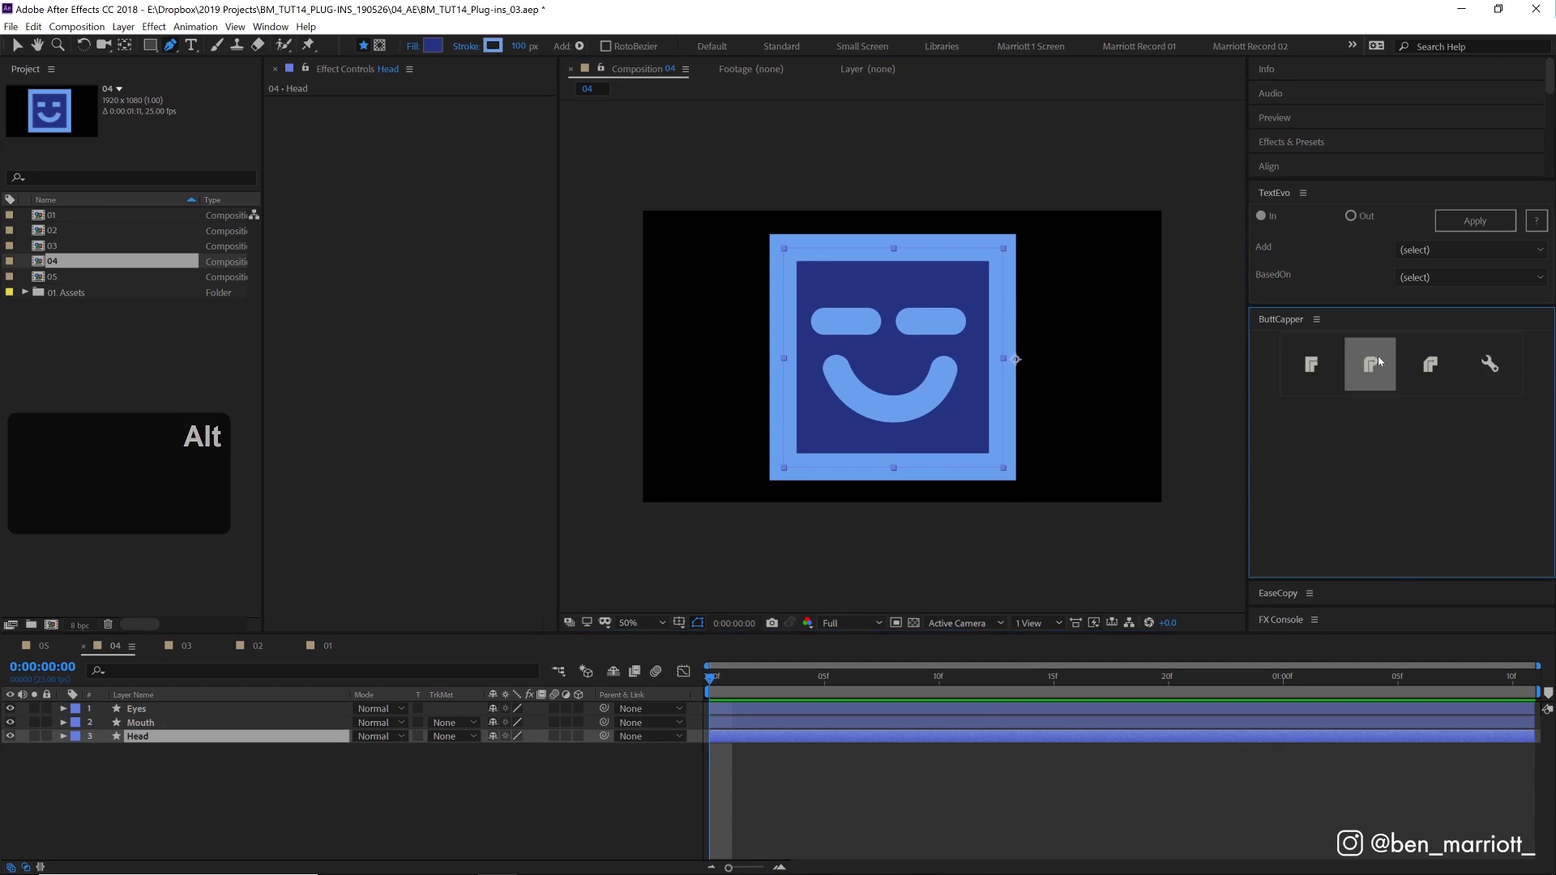
alt+click(1434, 361)
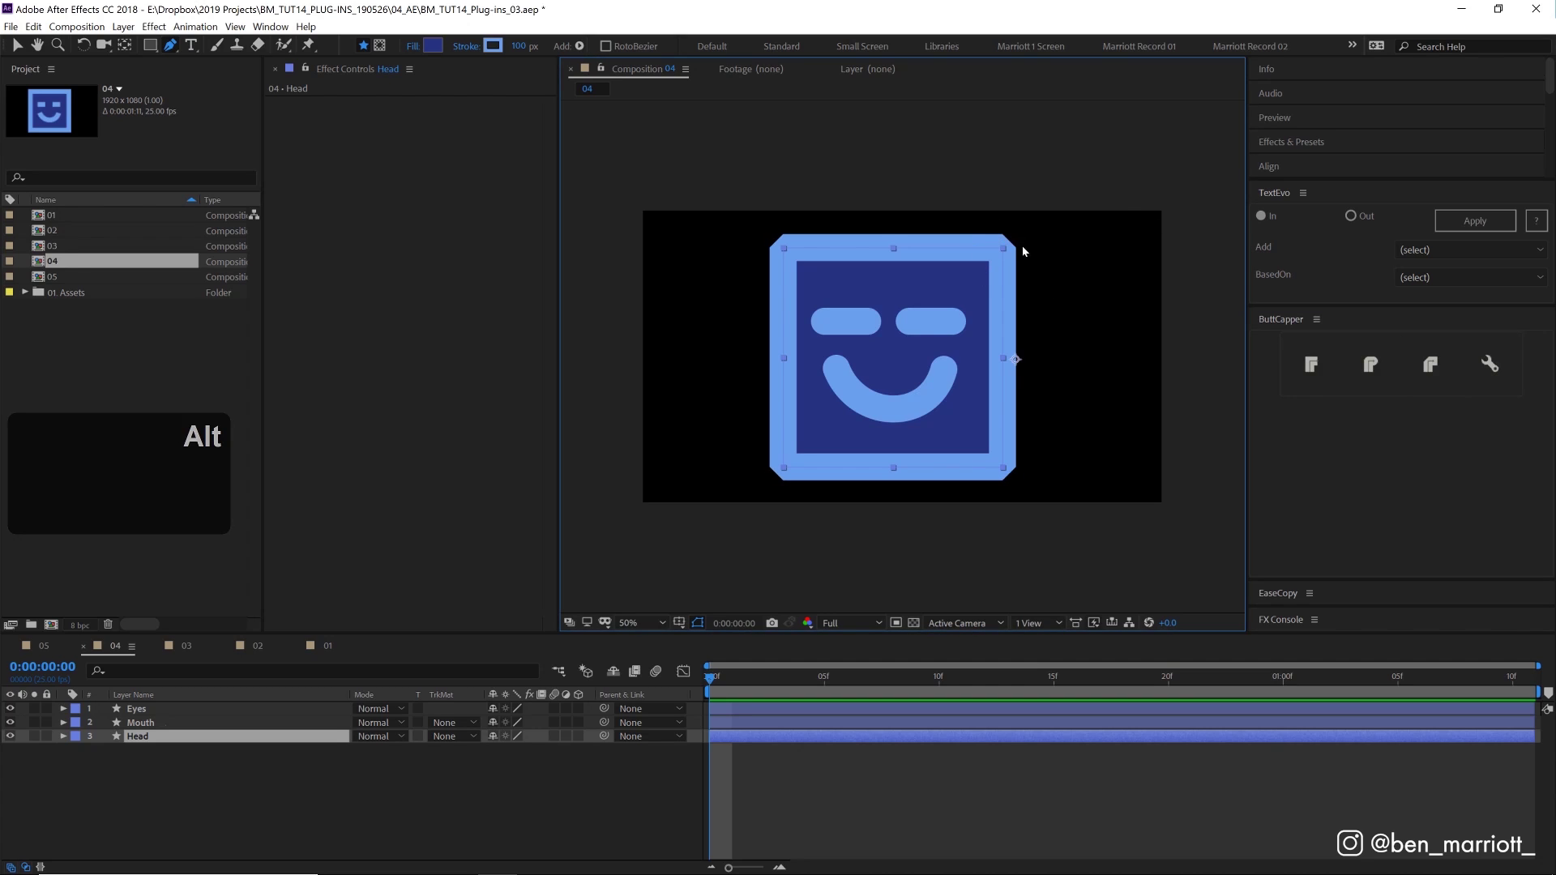
Step: Reset the Head corners to miter, then round them again and reselect the Head layer
alt+click(1319, 362)
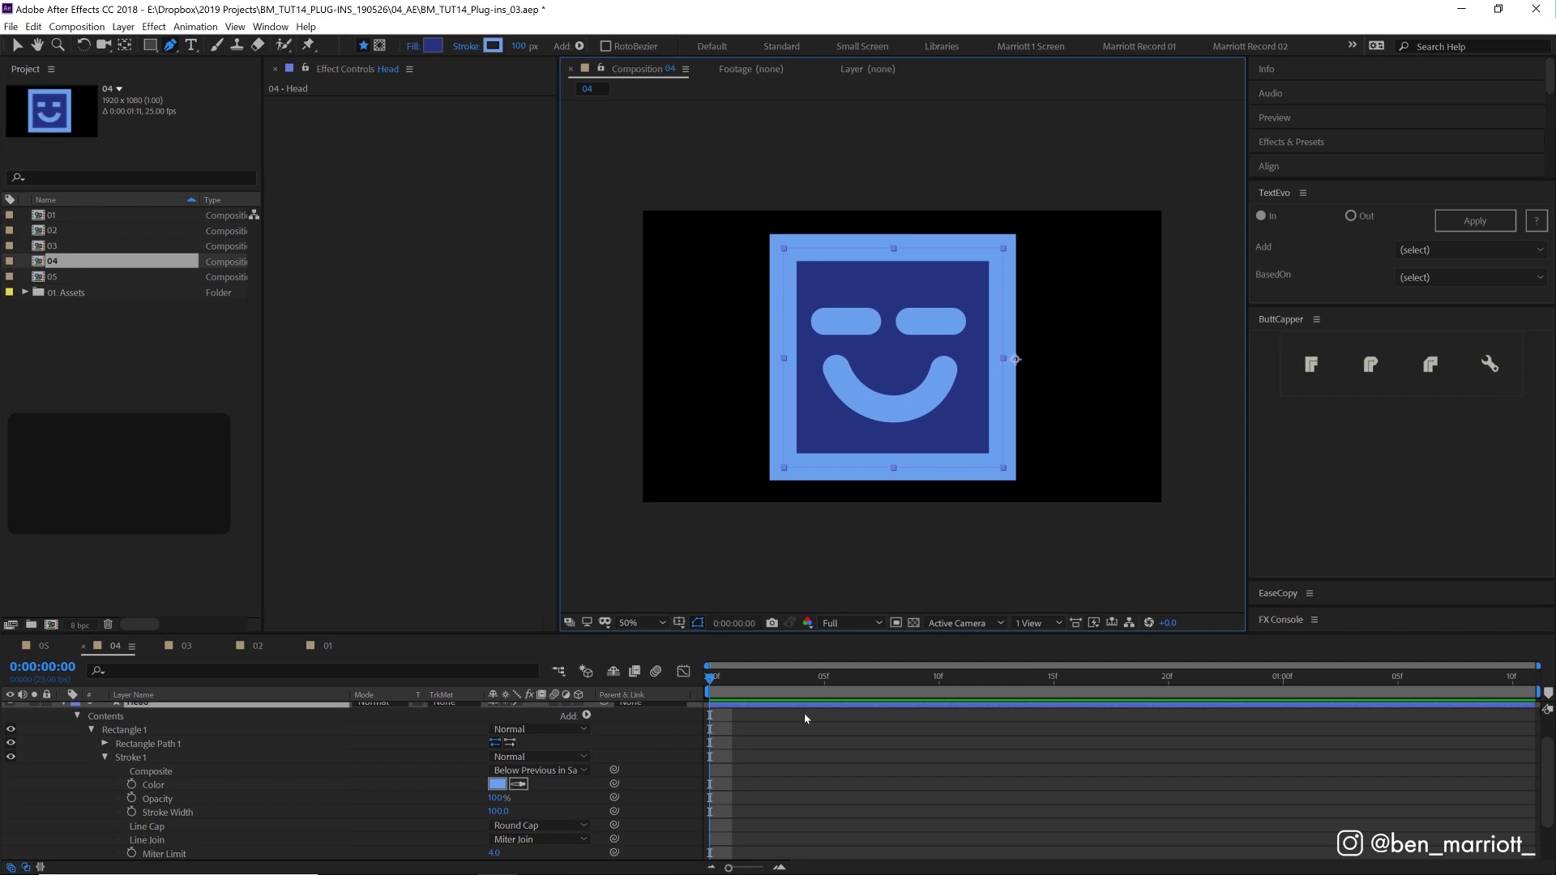
alt+click(1376, 361)
click(154, 741)
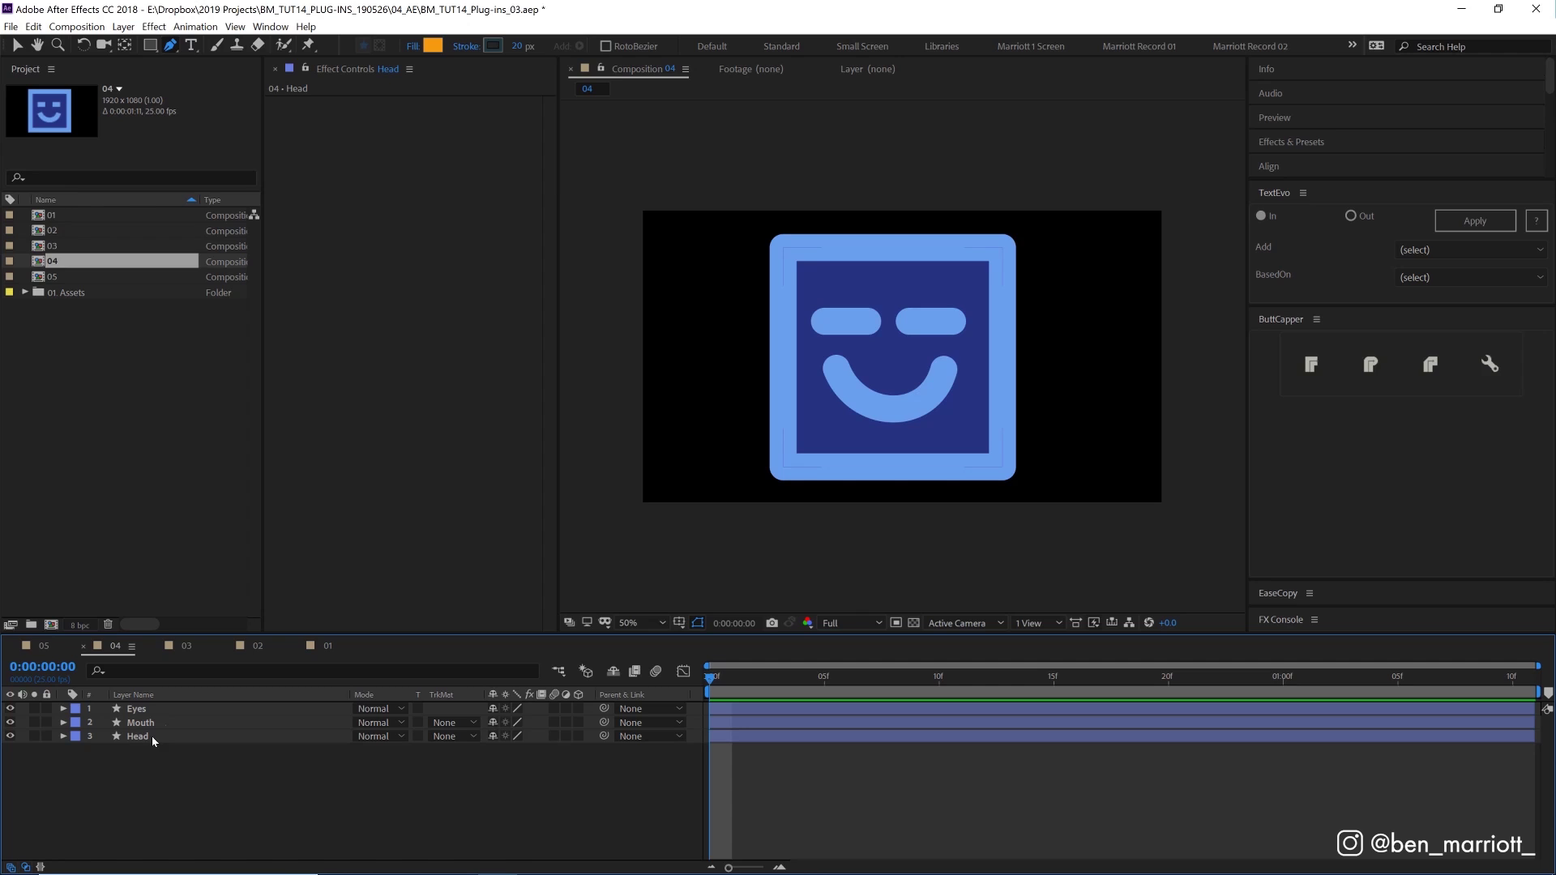
click(82, 740)
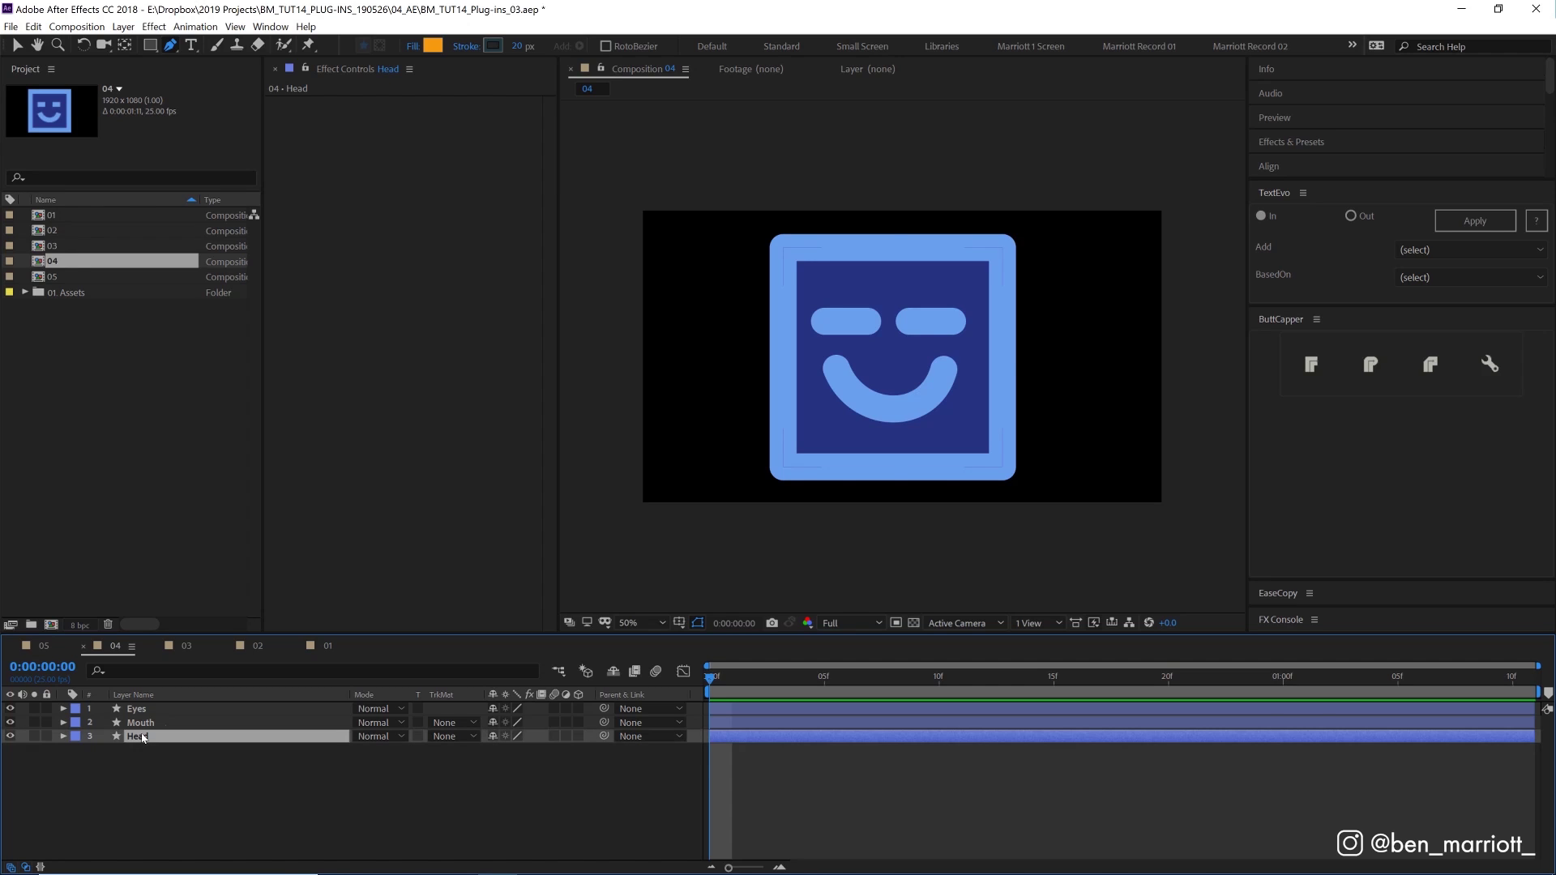
Step: Set Head's Rectangle 1 Stroke 1 Line Cap to Butt Cap, then back to Round Cap via ButtCapper
click(64, 736)
click(77, 751)
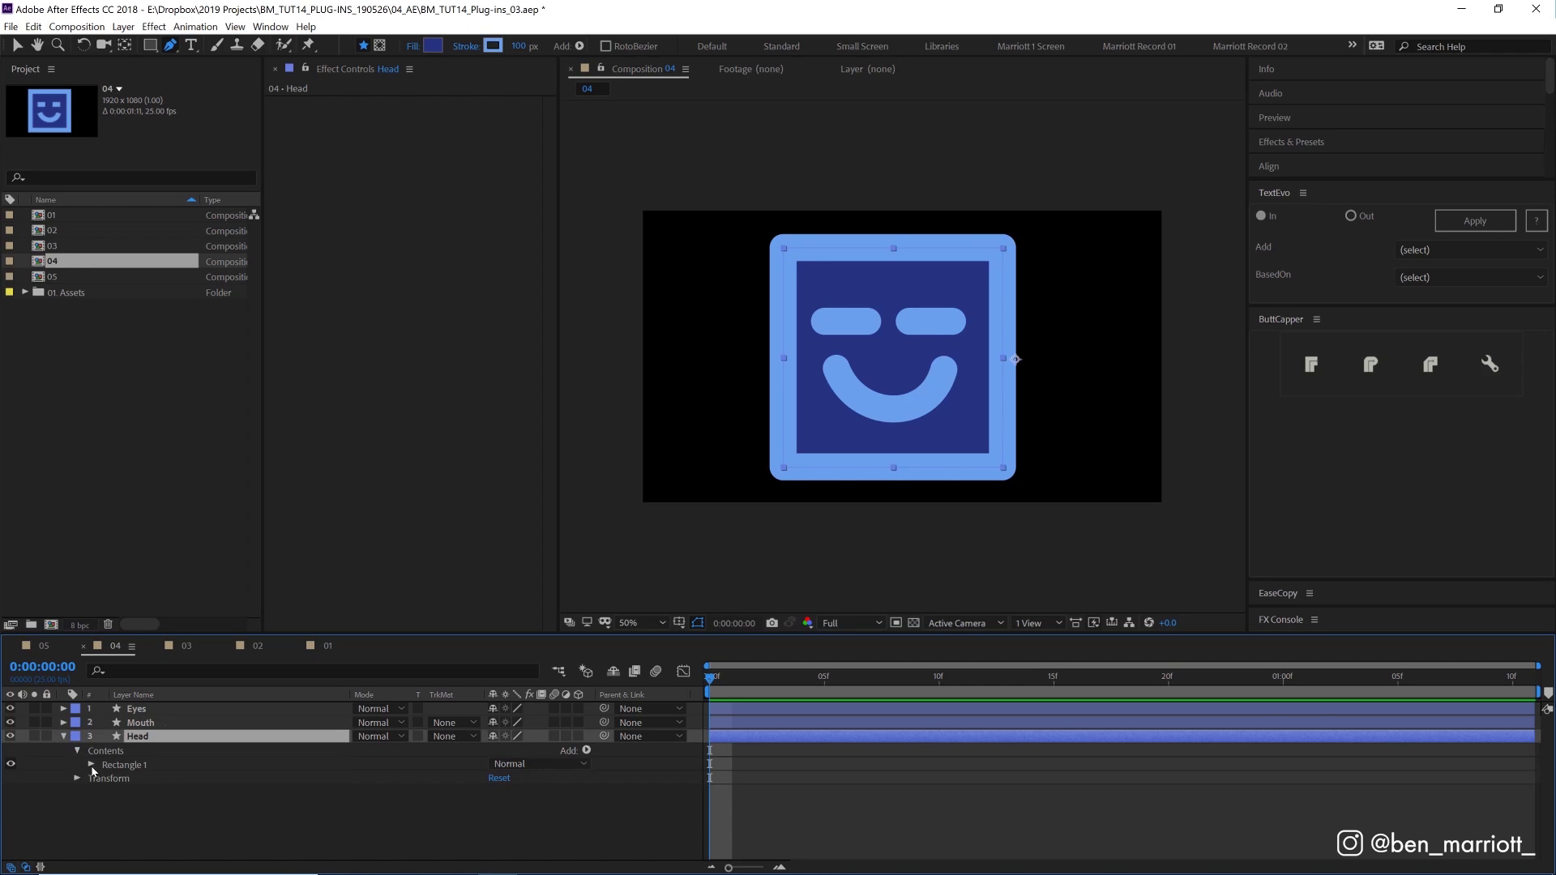
click(92, 765)
click(104, 792)
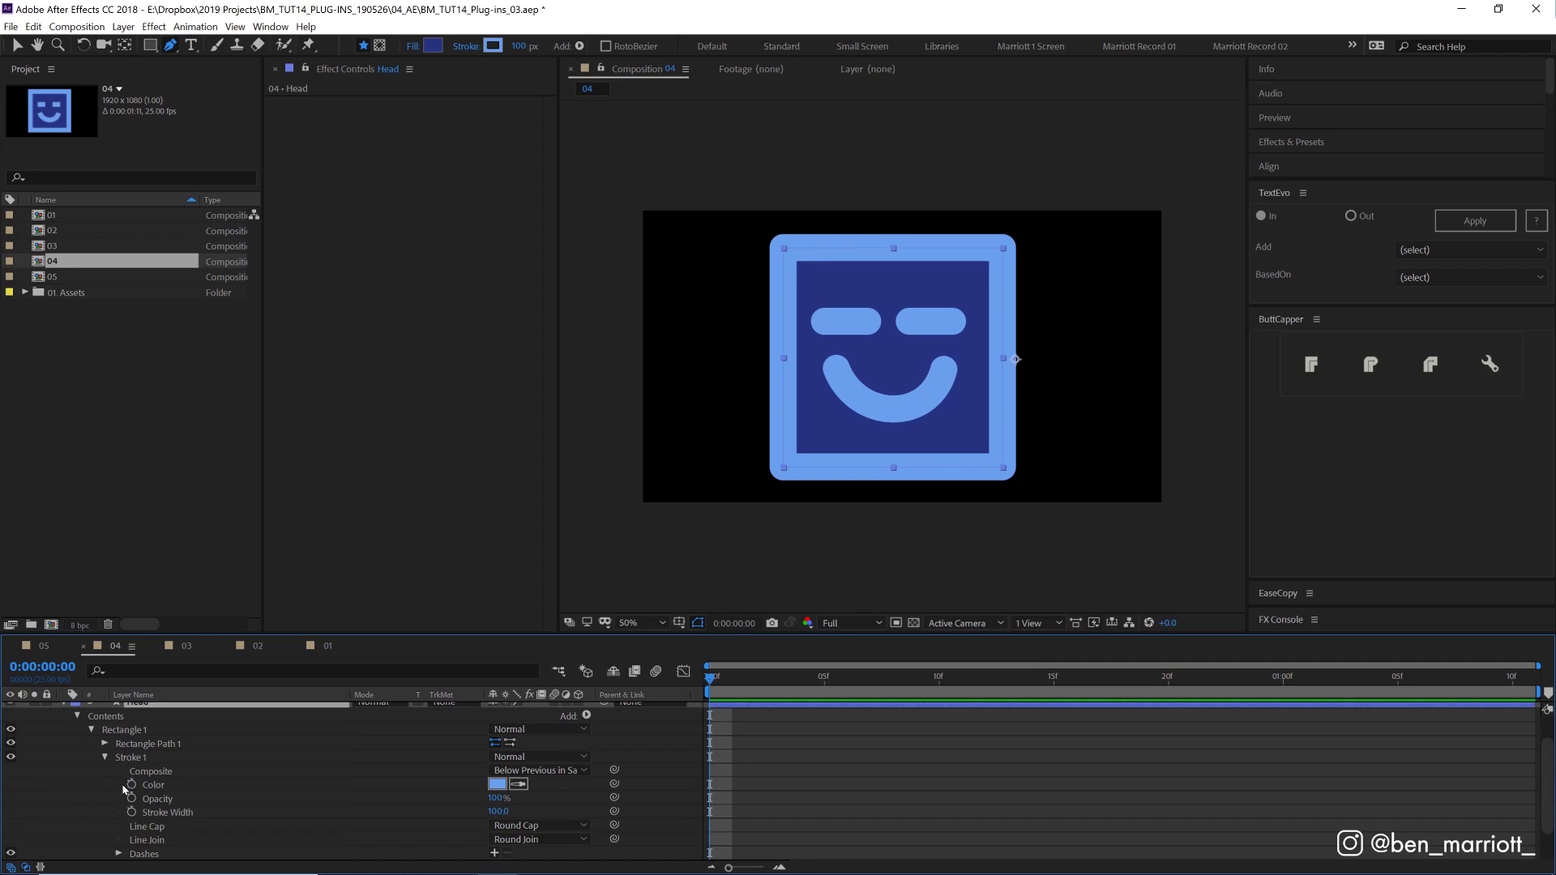
click(174, 826)
click(503, 826)
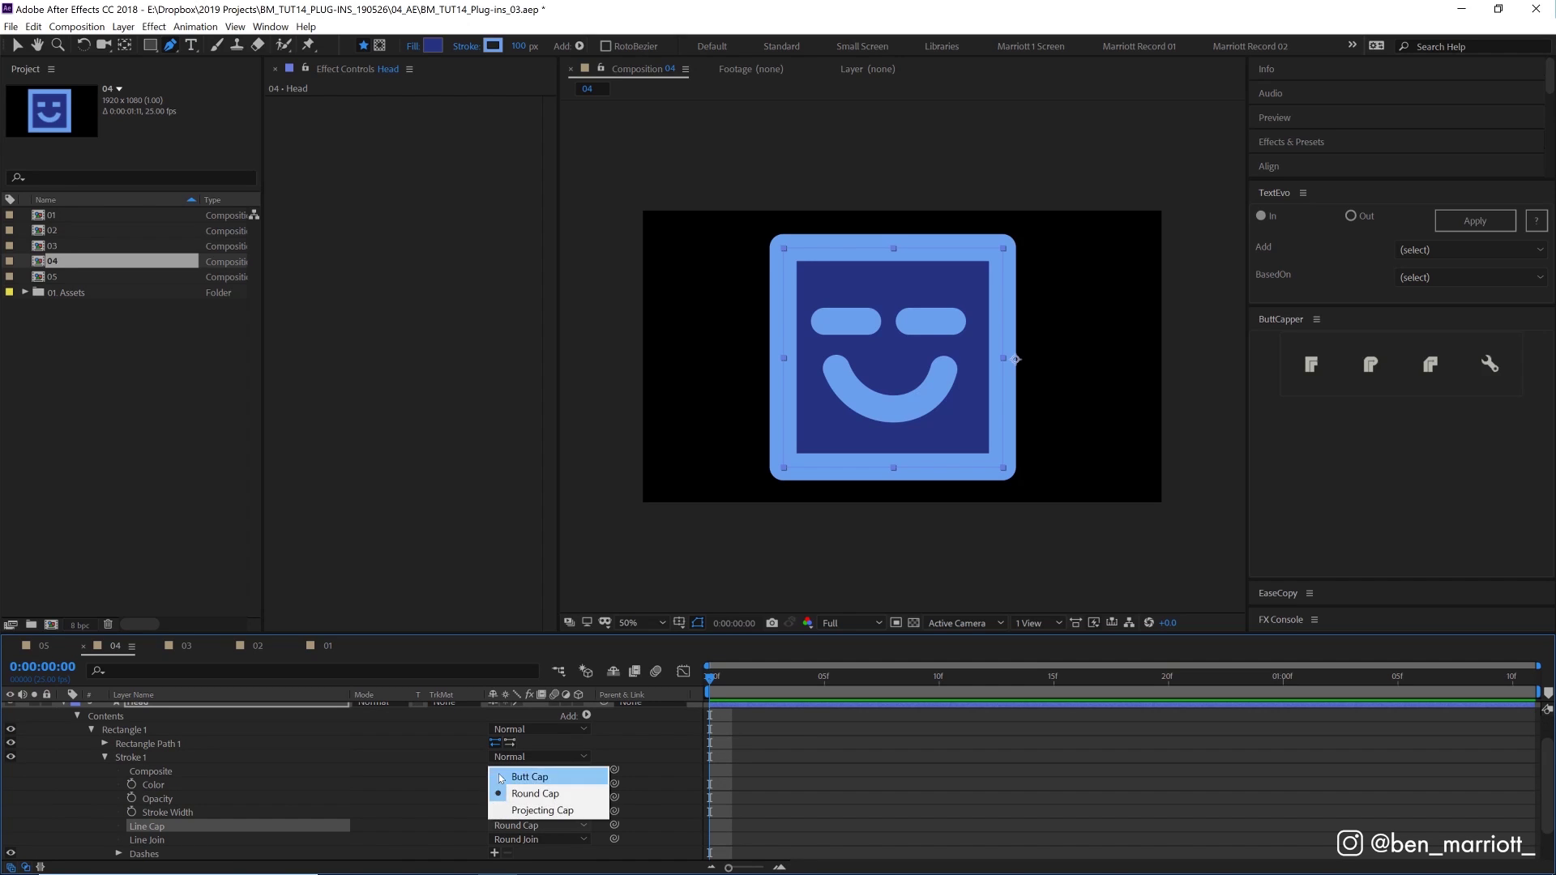
click(519, 779)
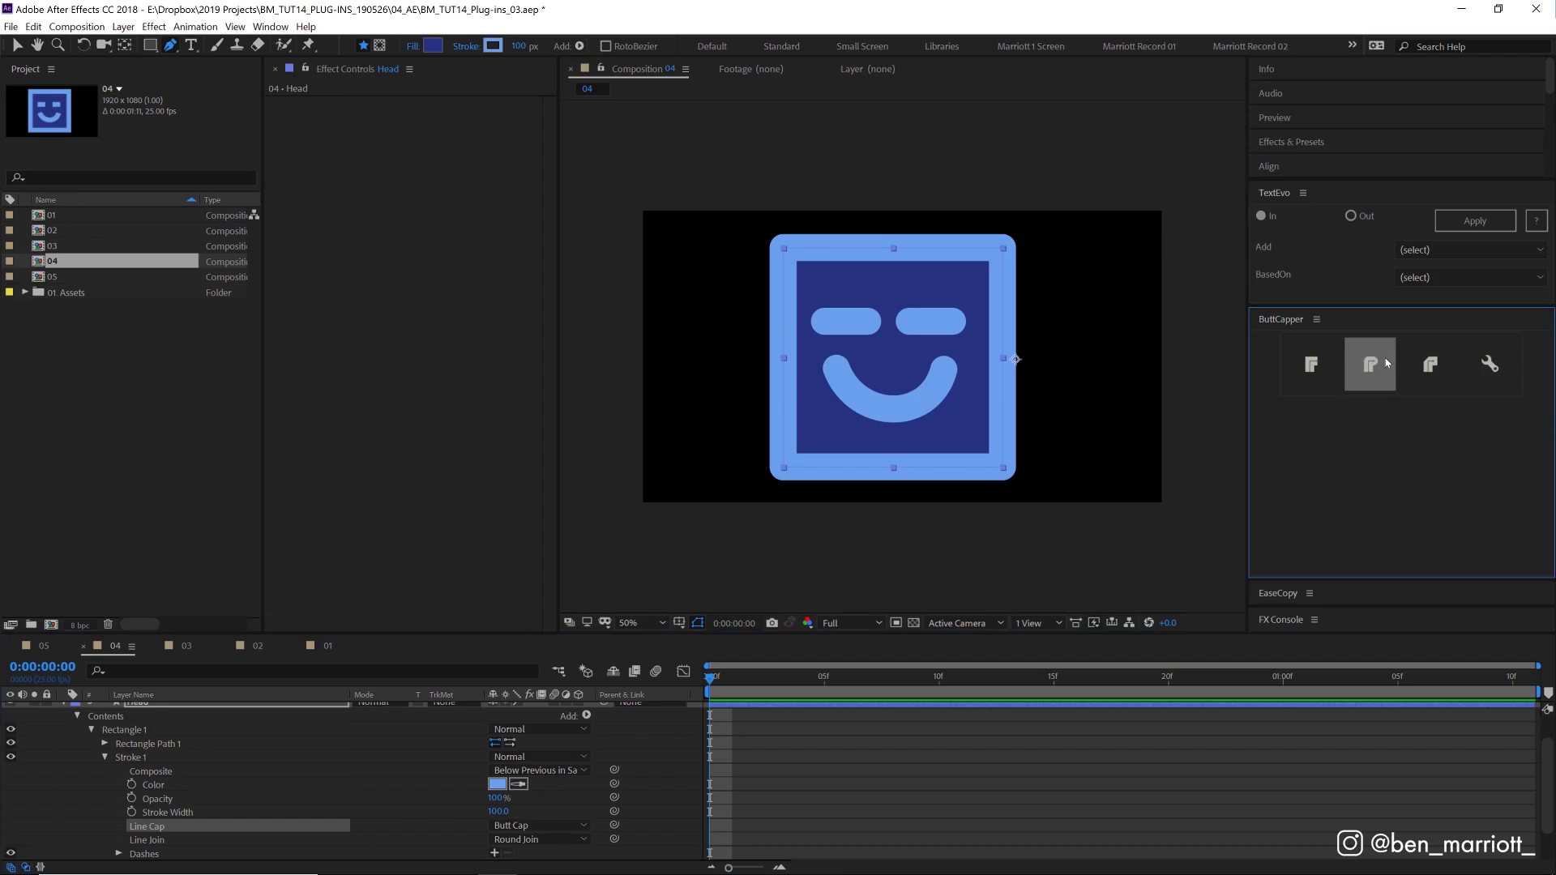
click(1387, 363)
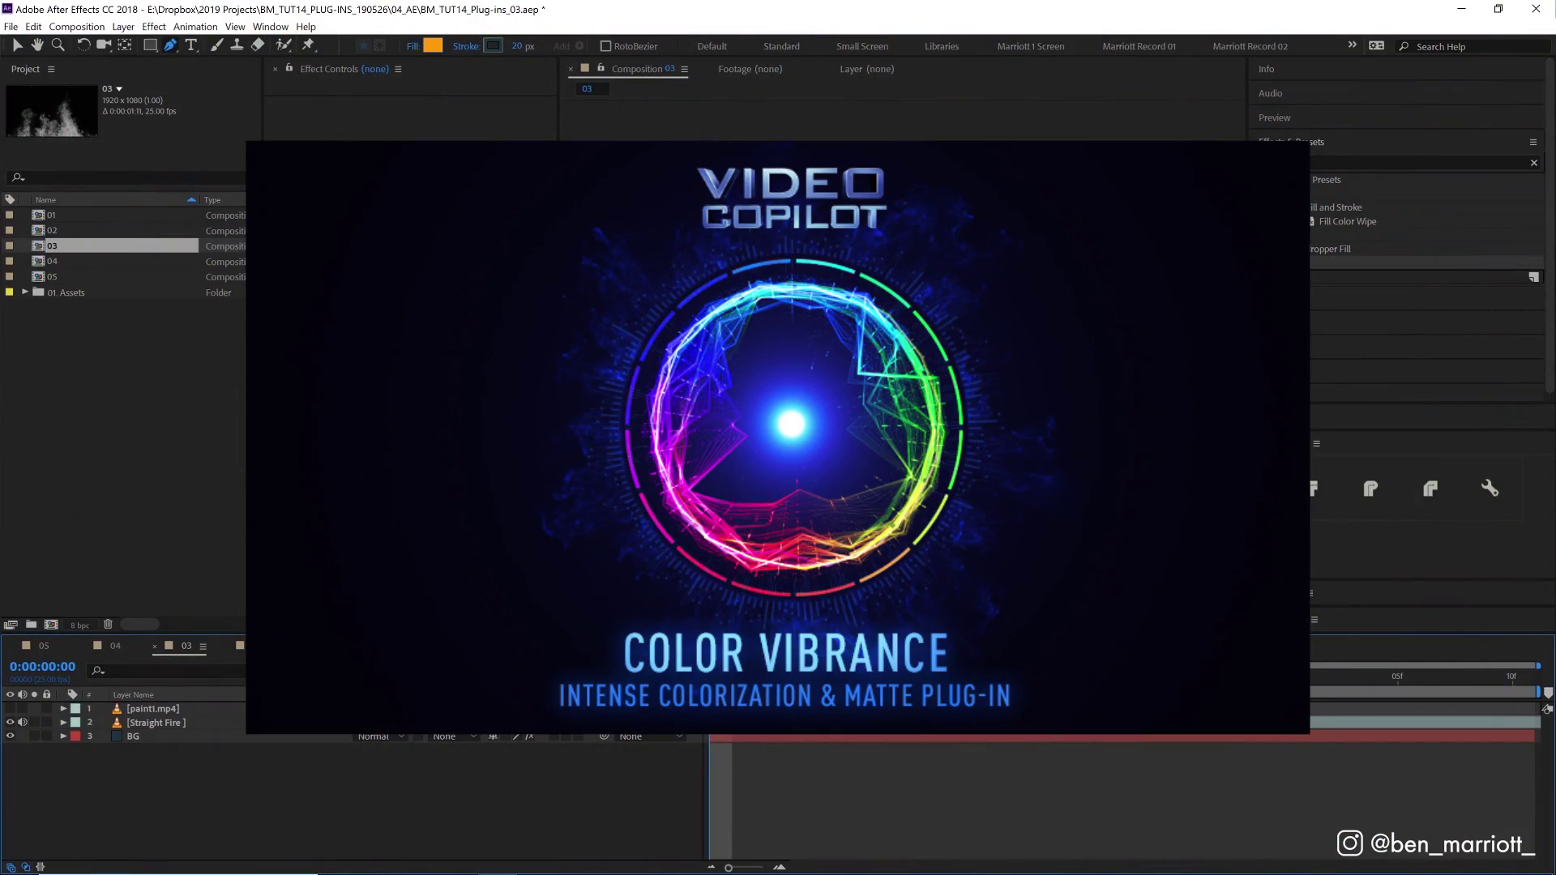
Step: Select Straight Fire and apply VC Color Vibrance found by searching 'vib'
click(1418, 163)
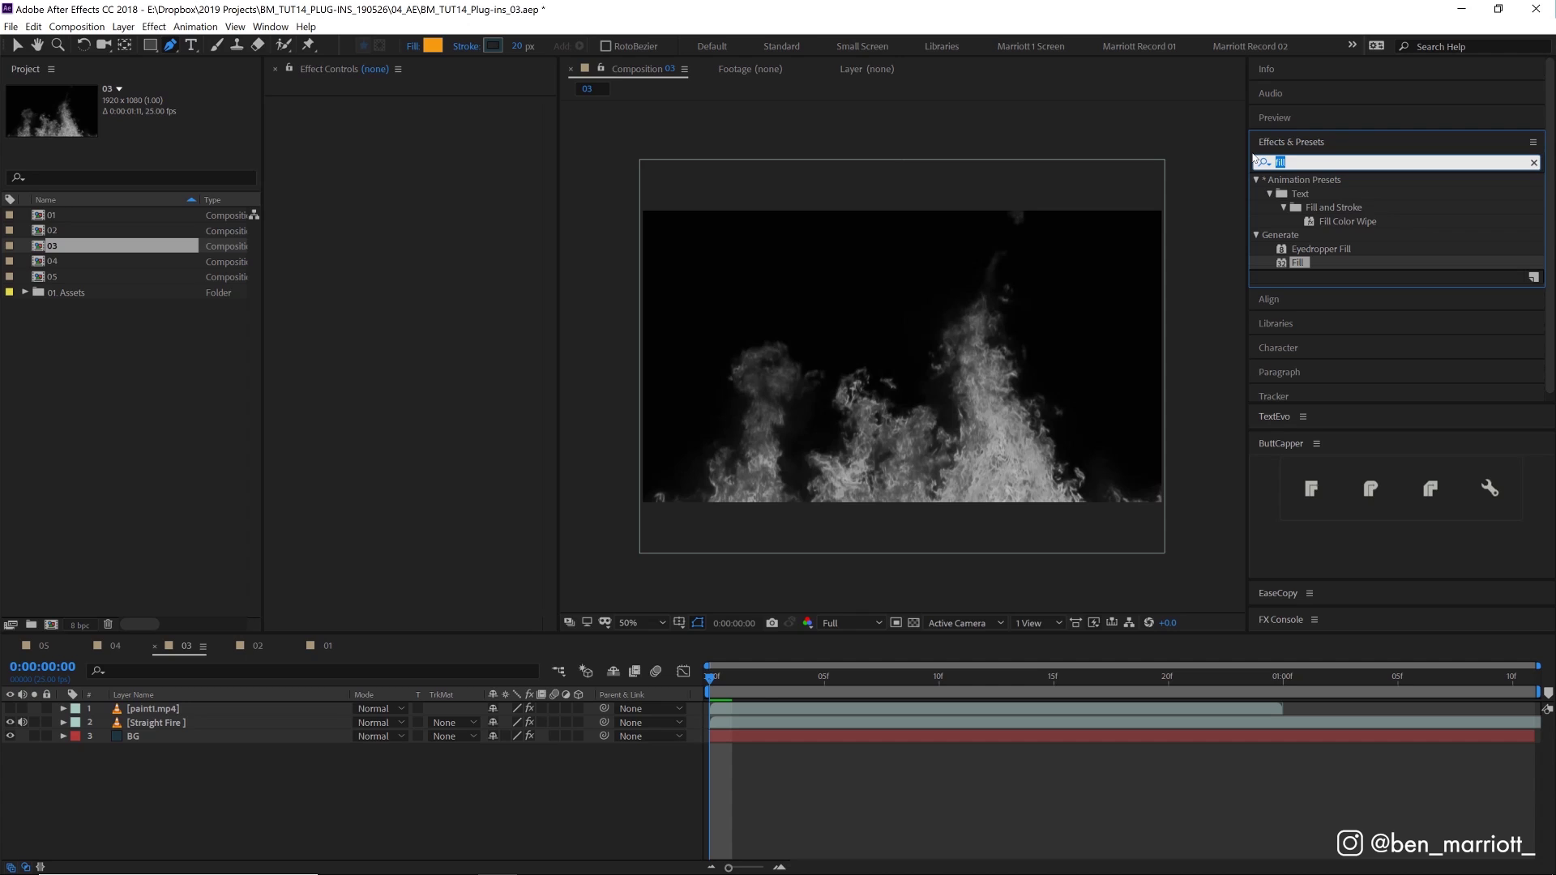
click(156, 722)
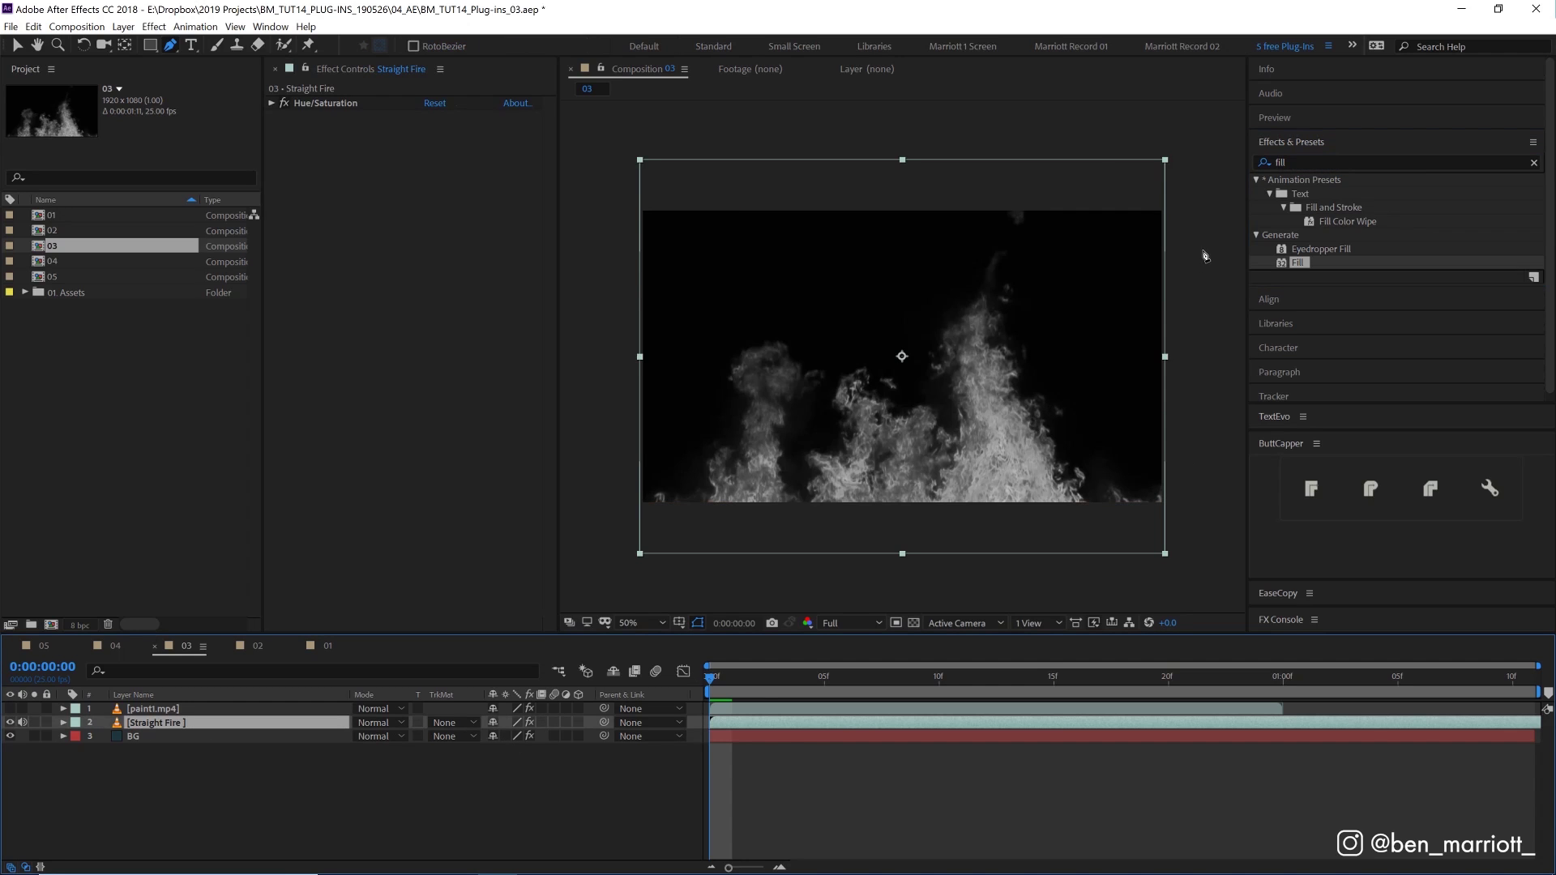
click(1302, 162)
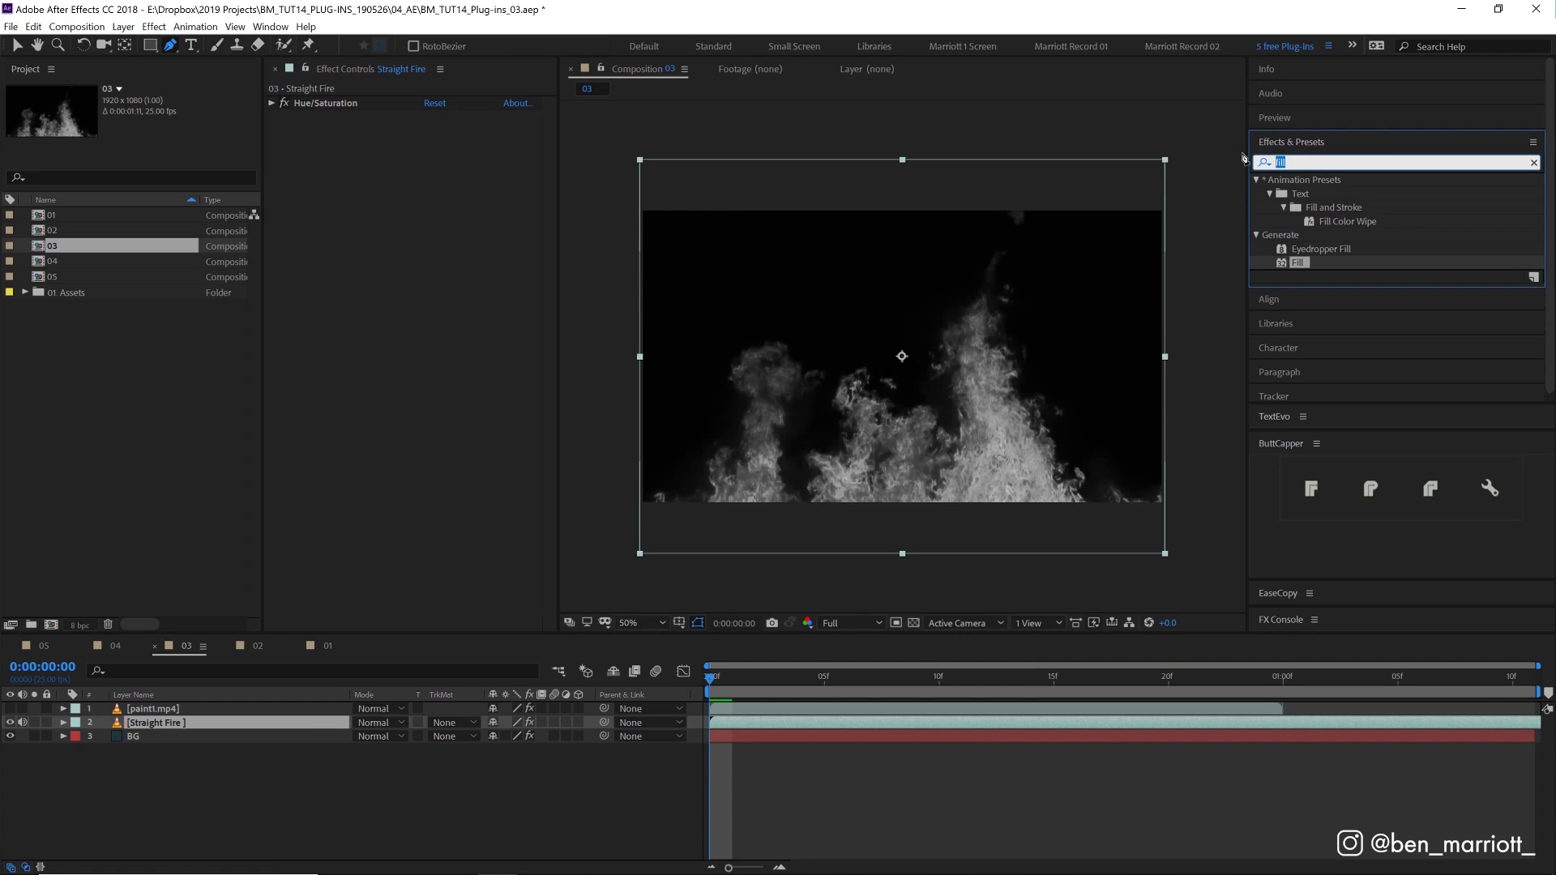
text(vib)
drag(1328, 221, 527, 475)
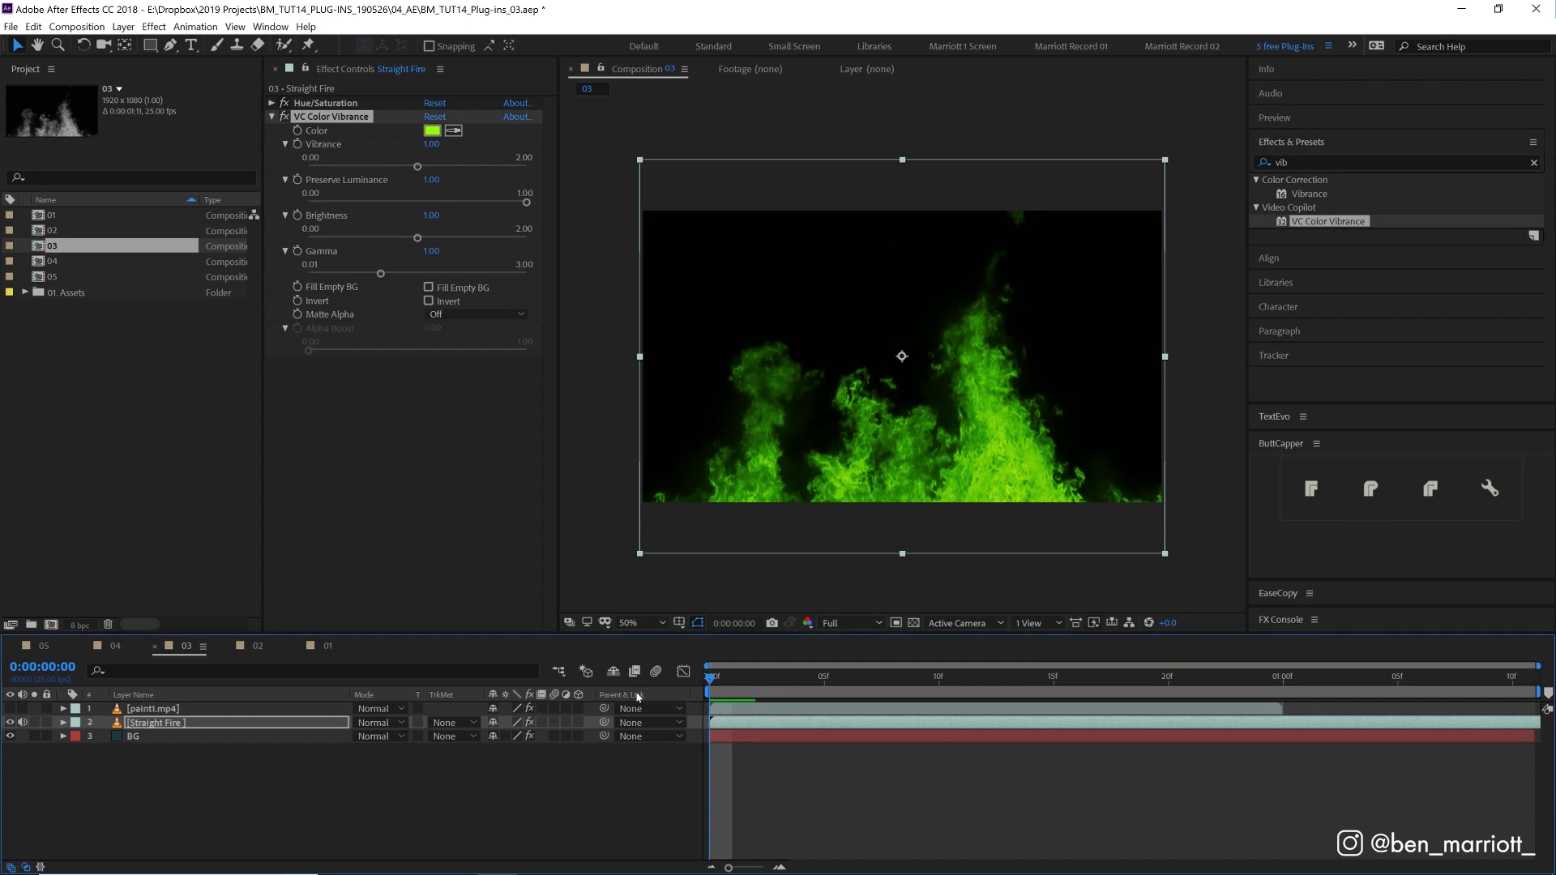
Step: Preview the green fire and change the VC Color Vibrance colour to magenta FA00FF
key(space)
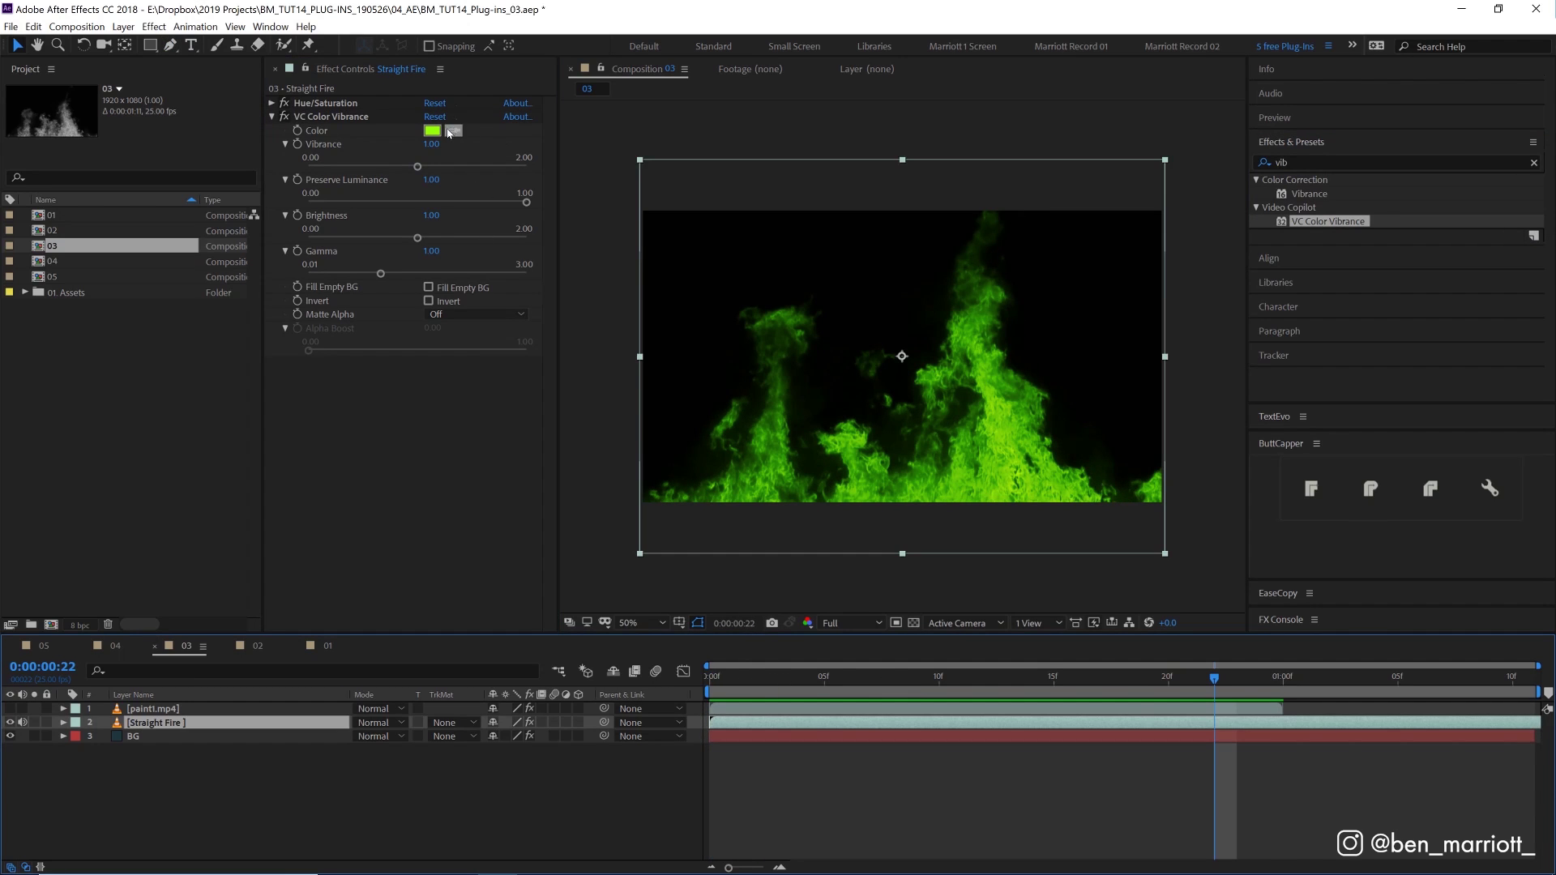
click(432, 130)
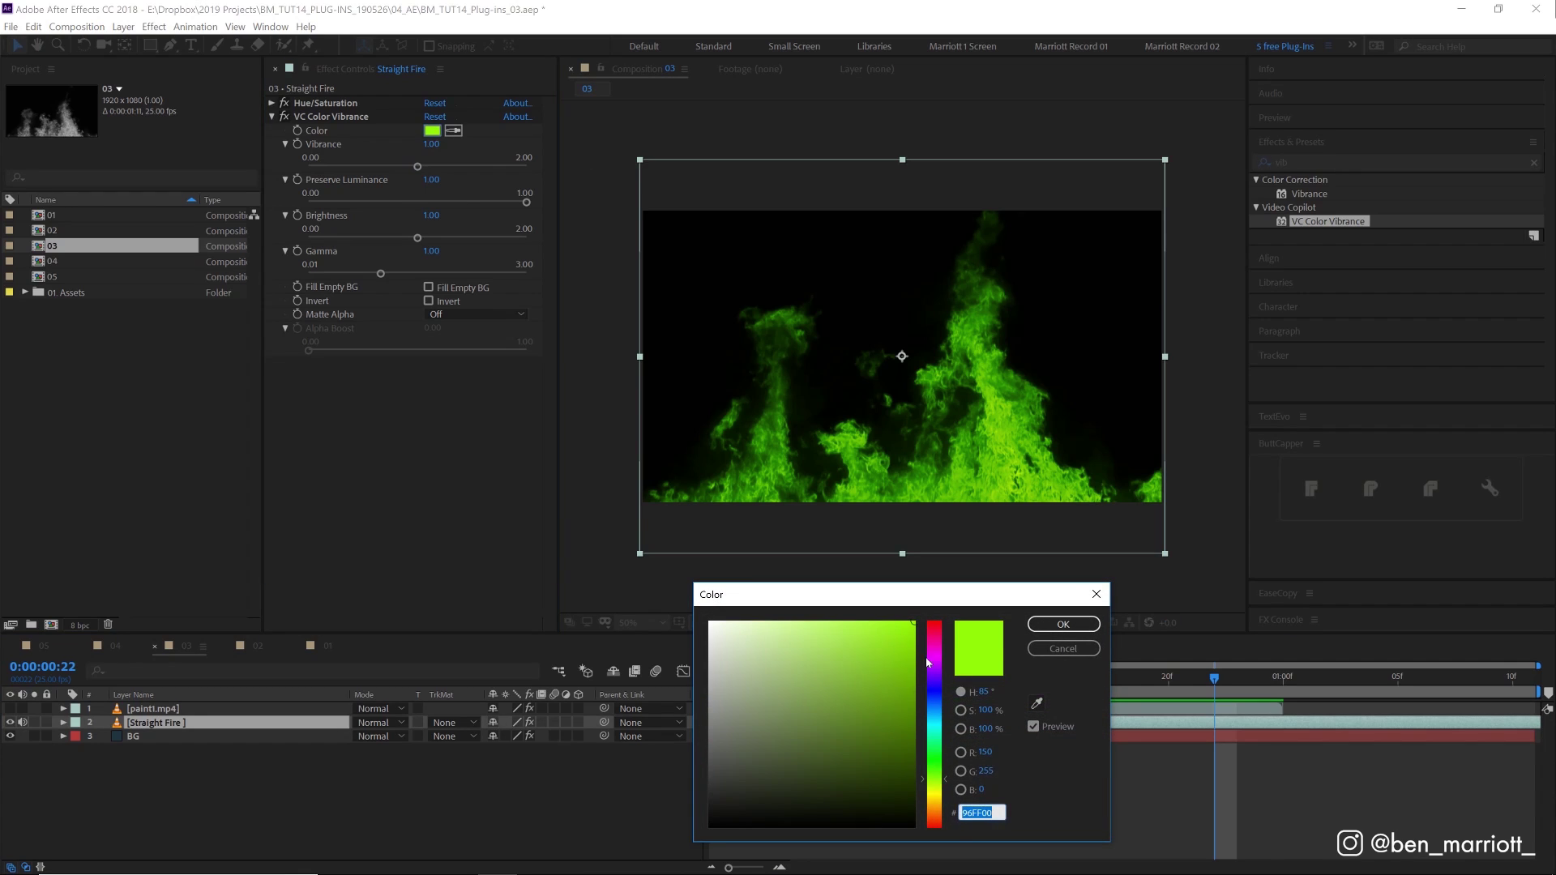
click(928, 661)
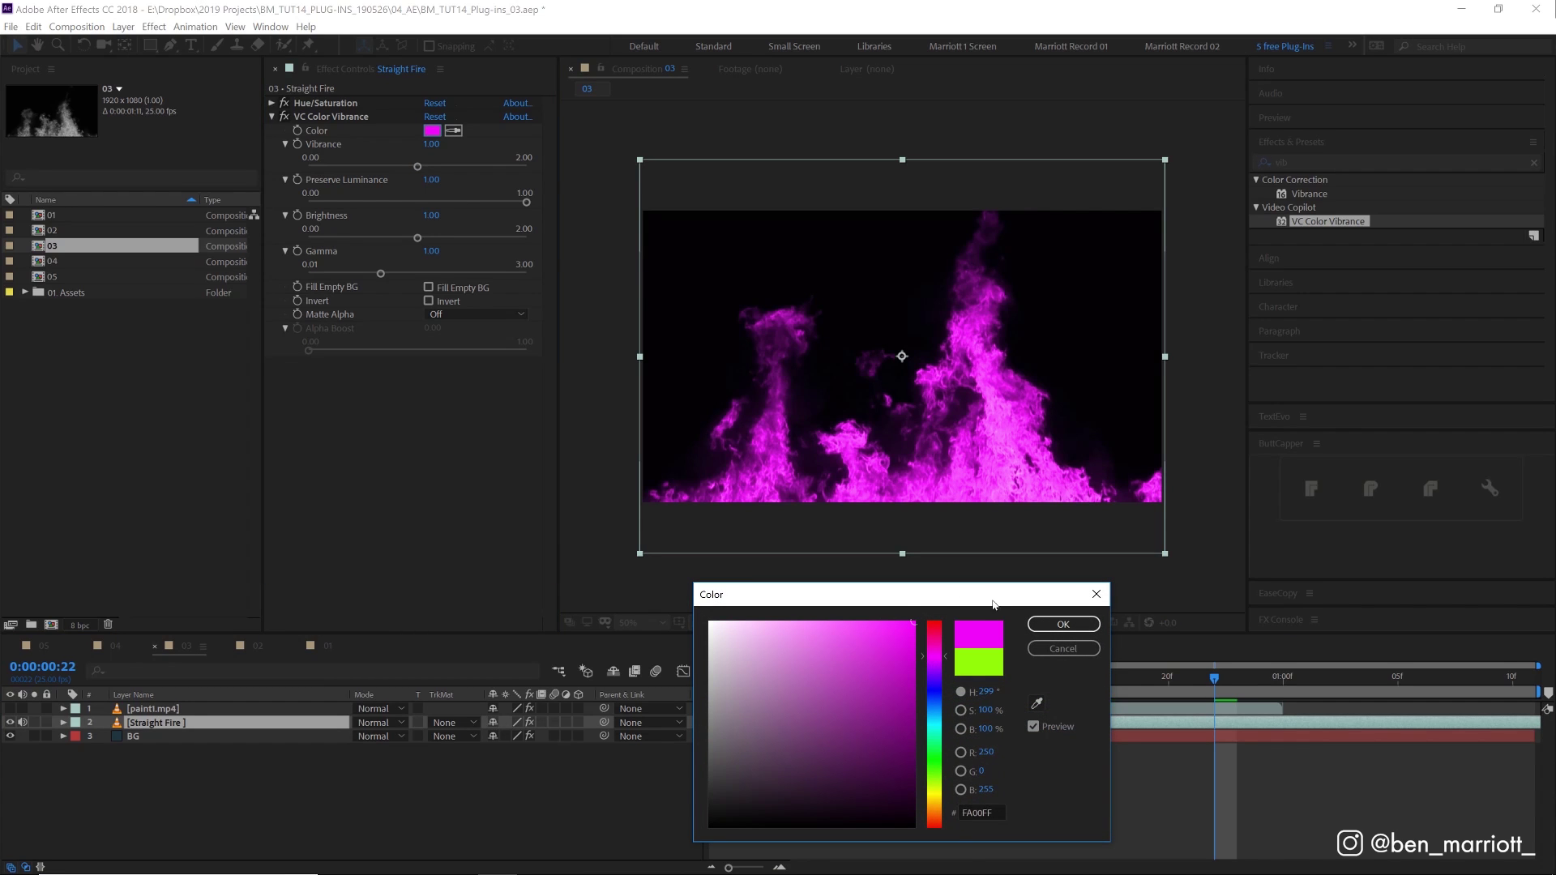
click(1064, 624)
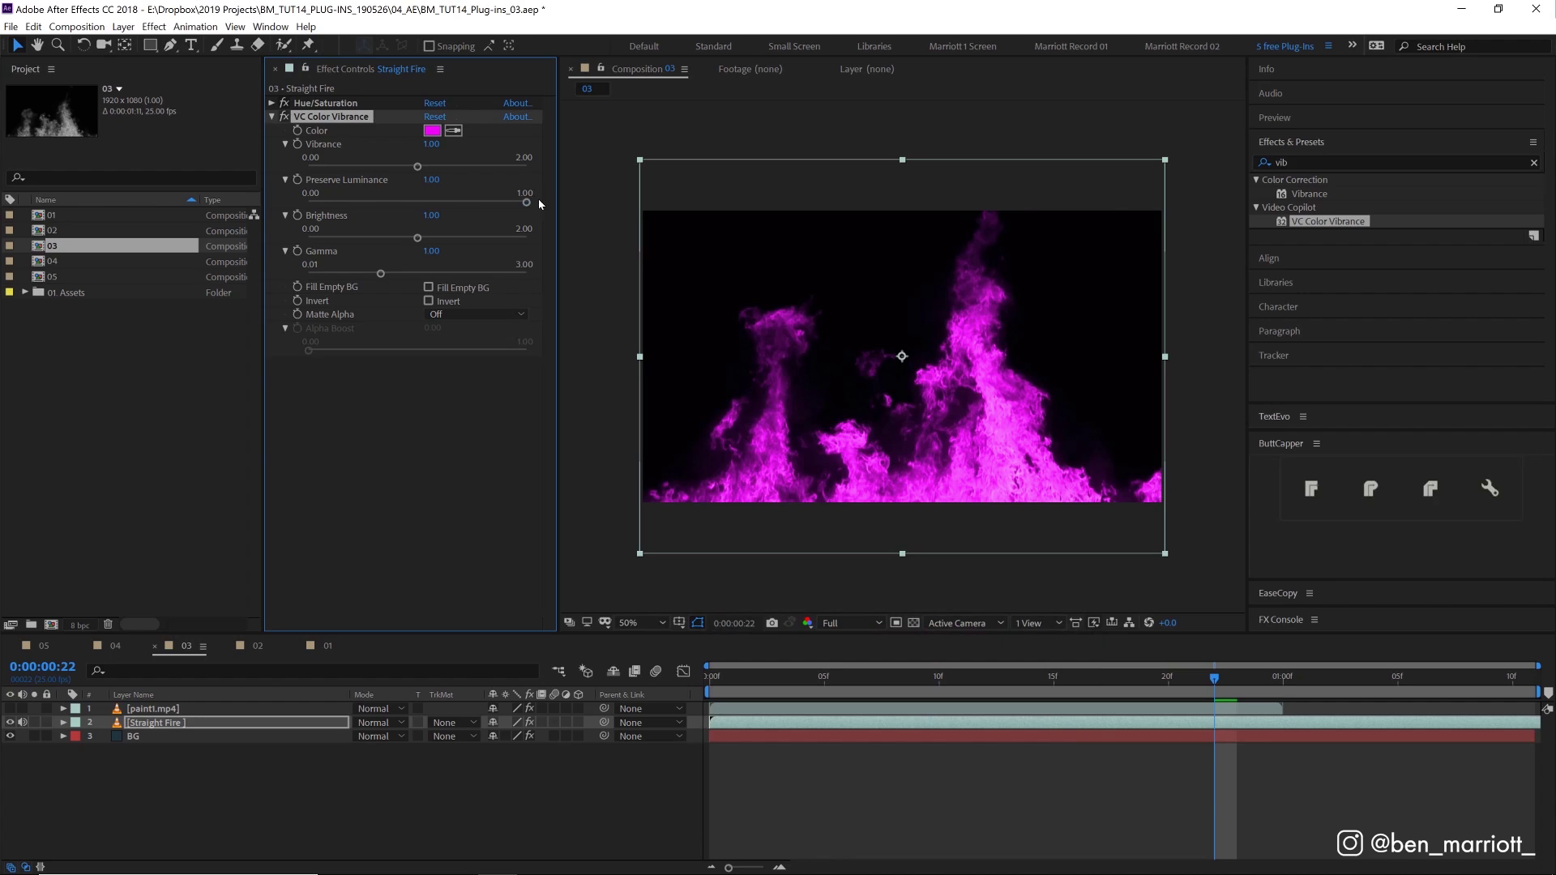
Step: Set Preserve Luminance to 0.55, Vibrance to 1.72 and Gamma to 0.75
drag(527, 202, 496, 166)
click(381, 273)
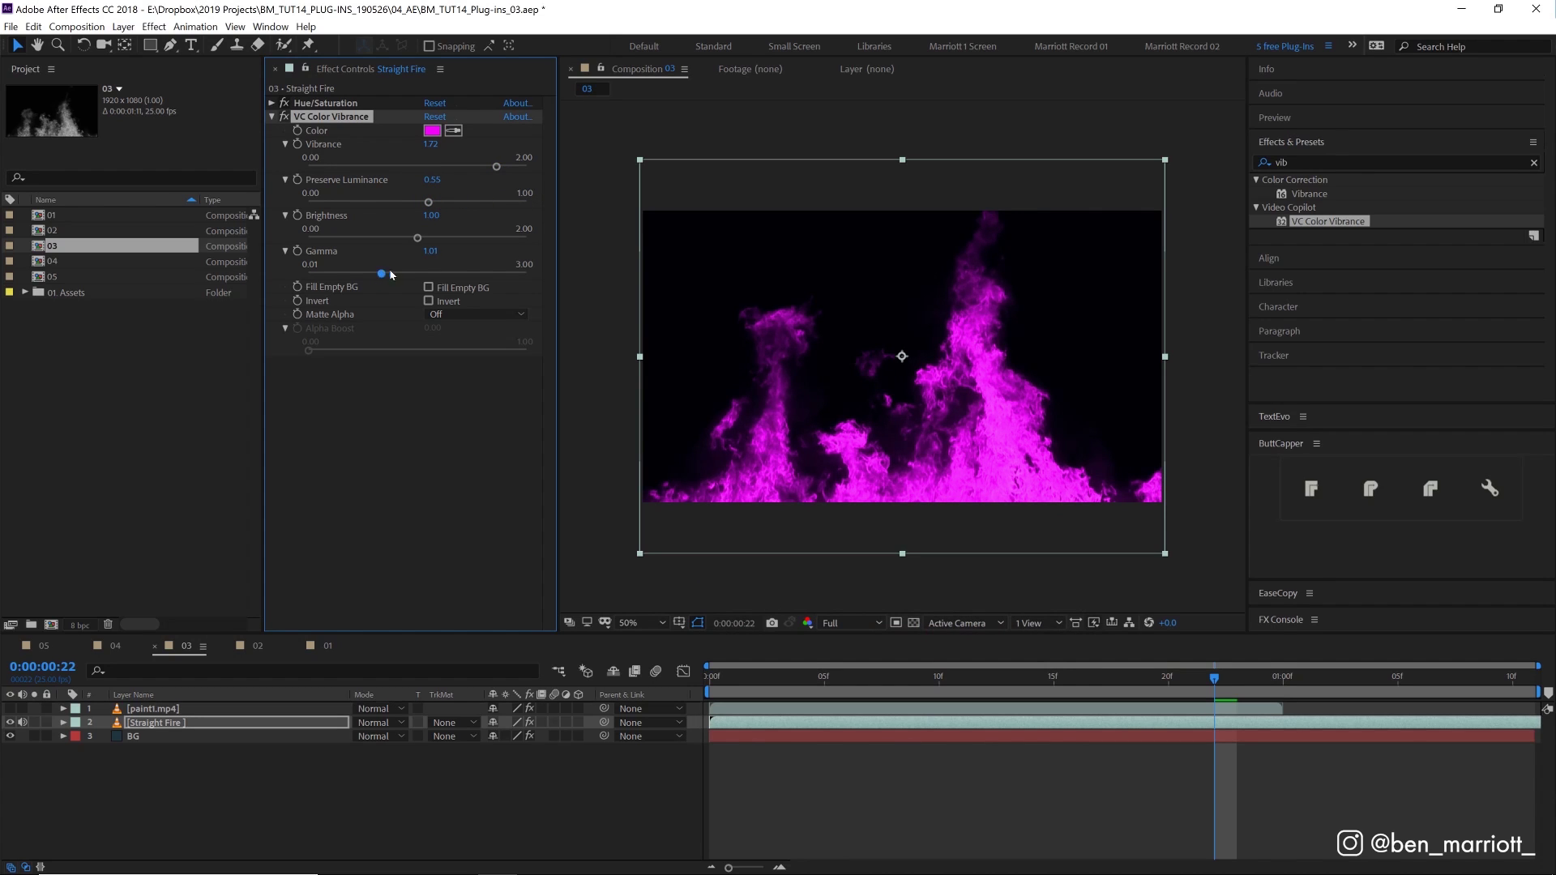
mouse_move(391, 274)
mouse_down()
mouse_move(514, 267)
mouse_move(334, 275)
mouse_move(364, 275)
mouse_up()
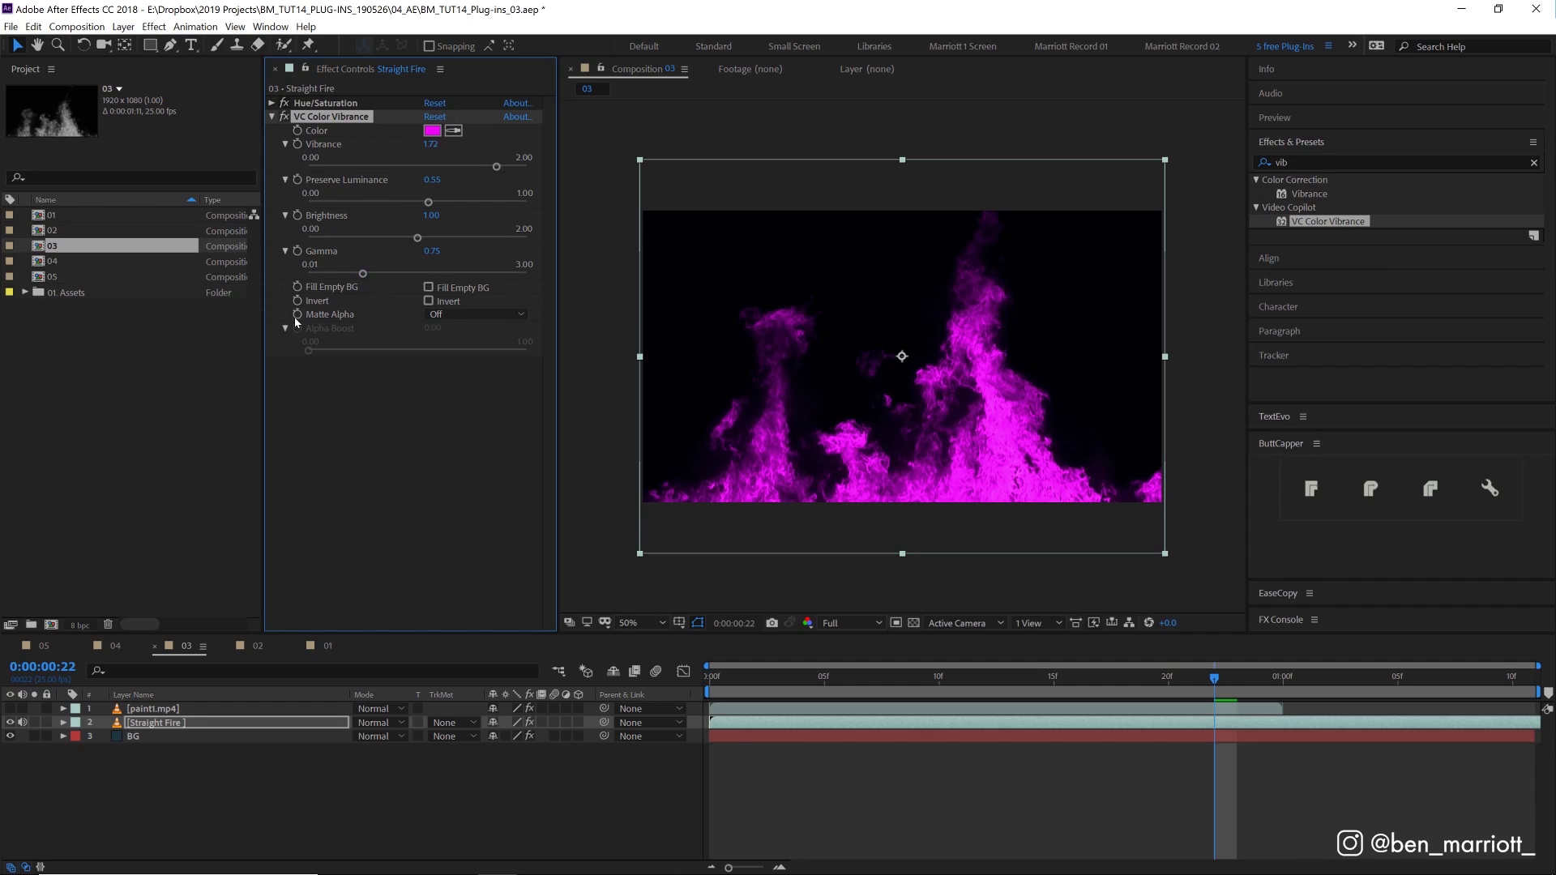
Step: Turn Matte Alpha On, hide BG and check the flames over the transparency grid, undoing a stray move
click(459, 312)
click(461, 347)
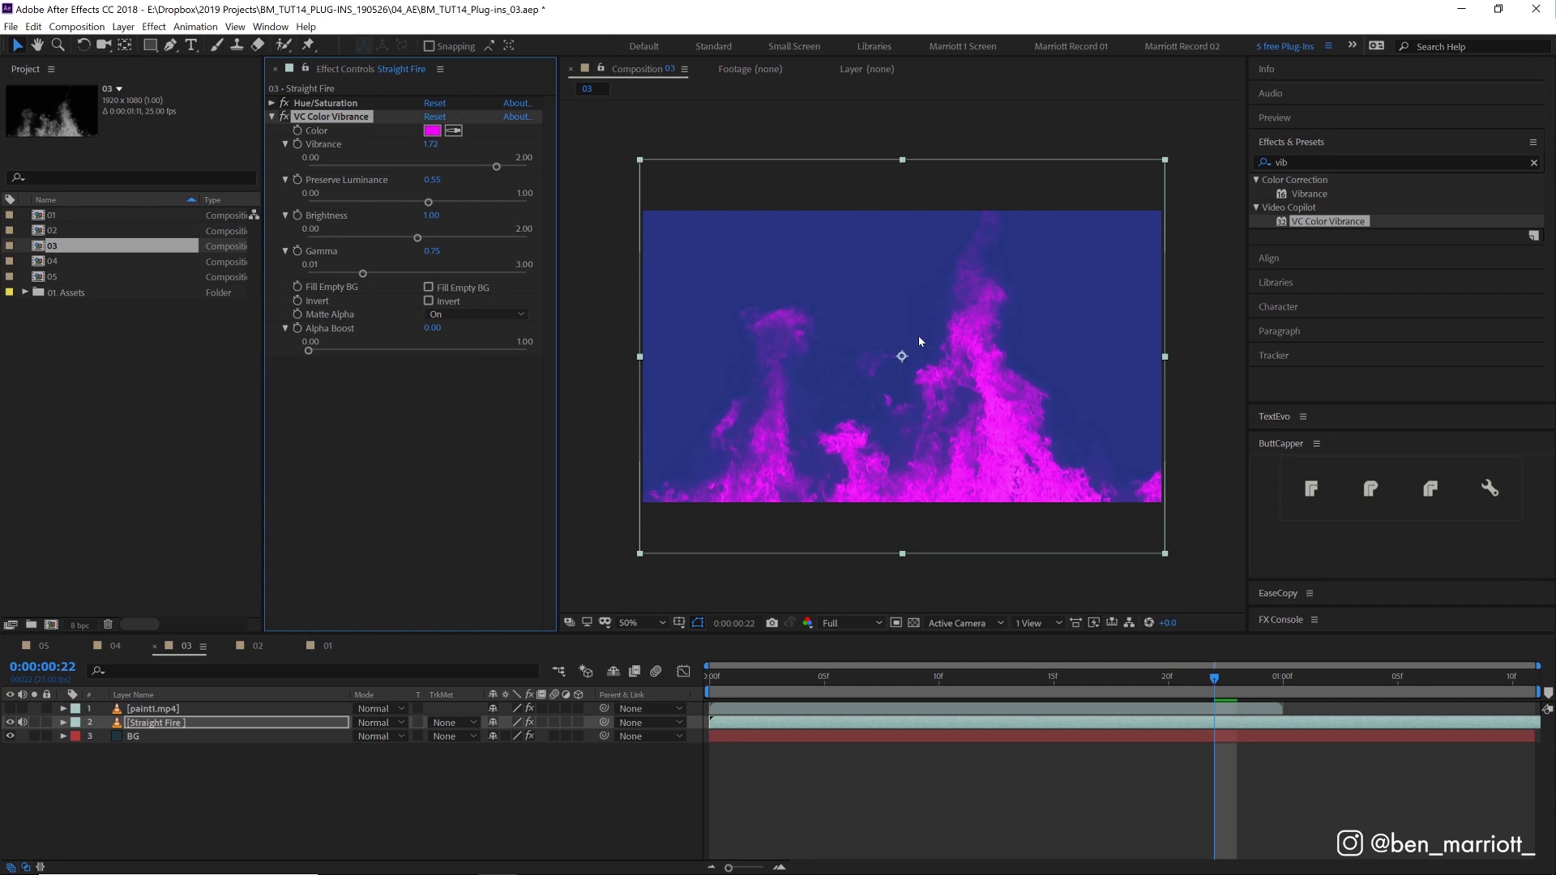
click(10, 736)
click(913, 624)
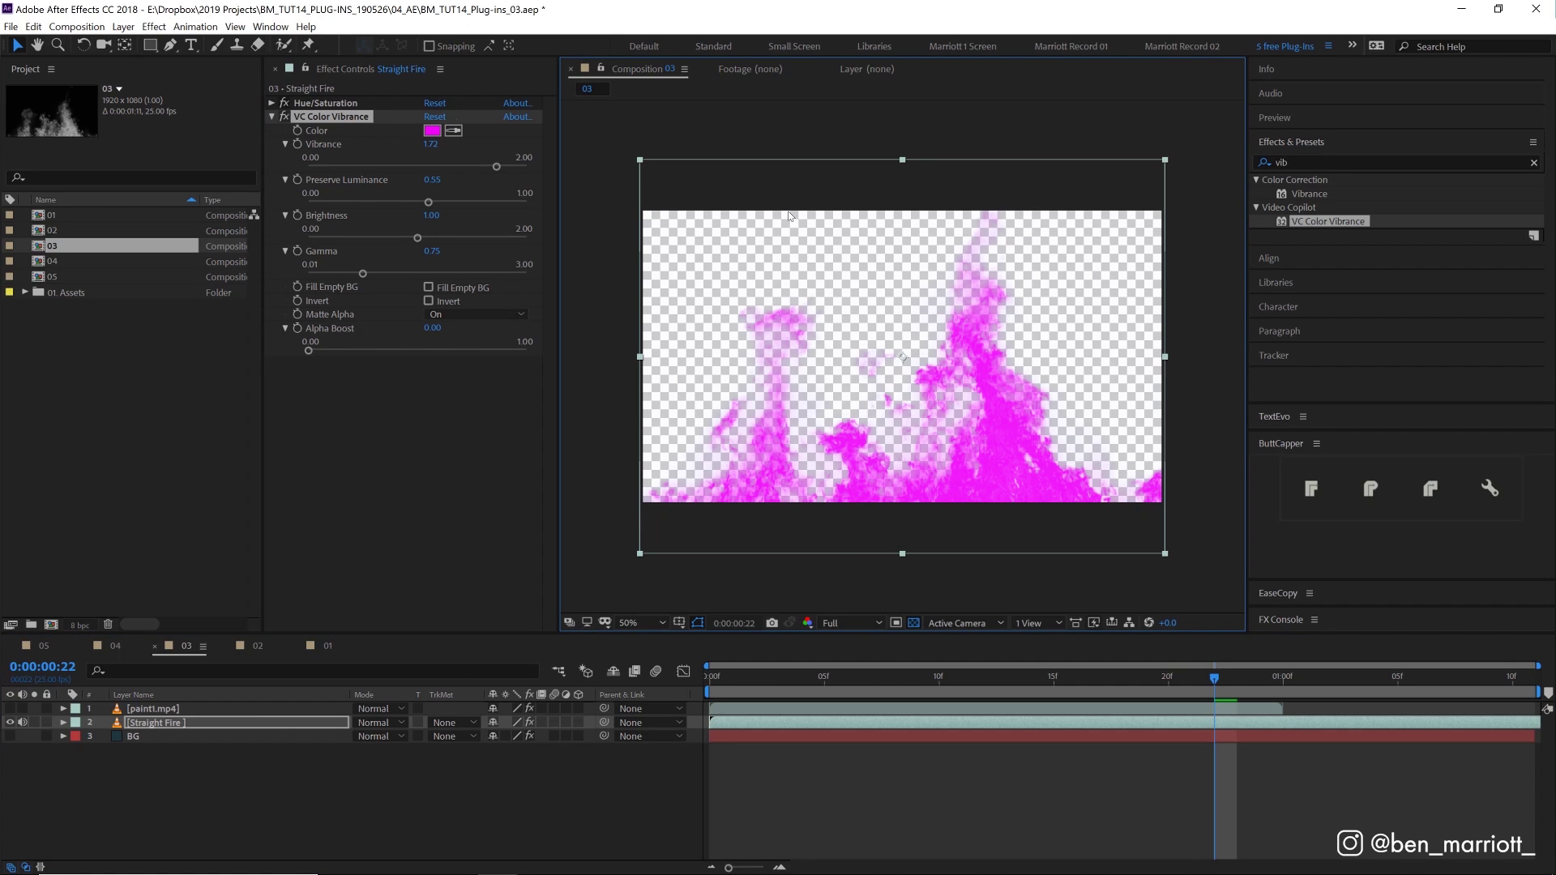
drag(982, 466, 985, 458)
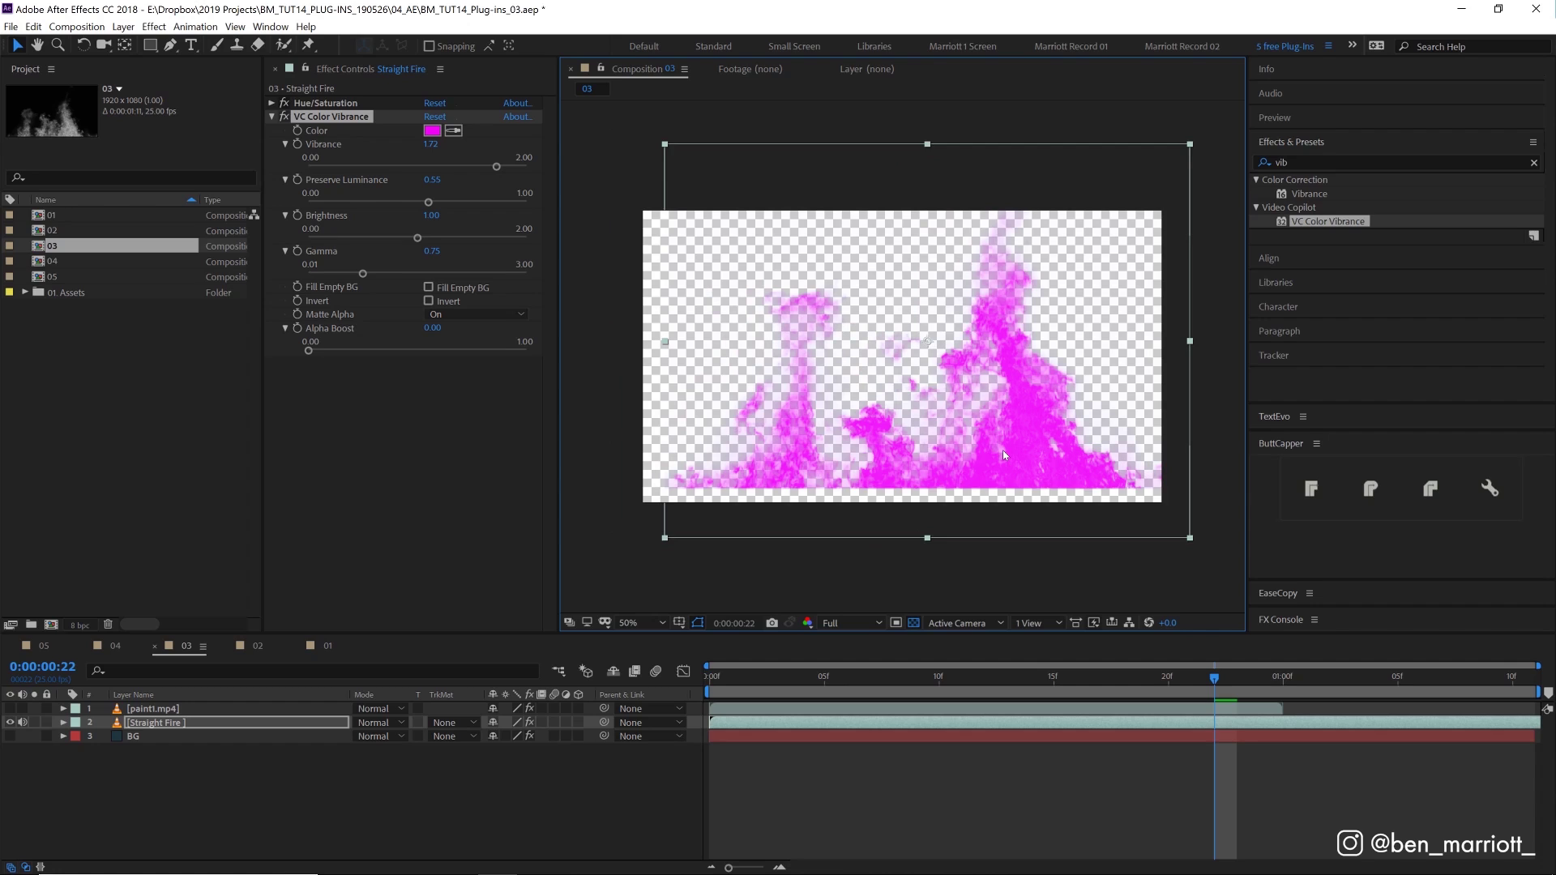
key(ctrl+z)
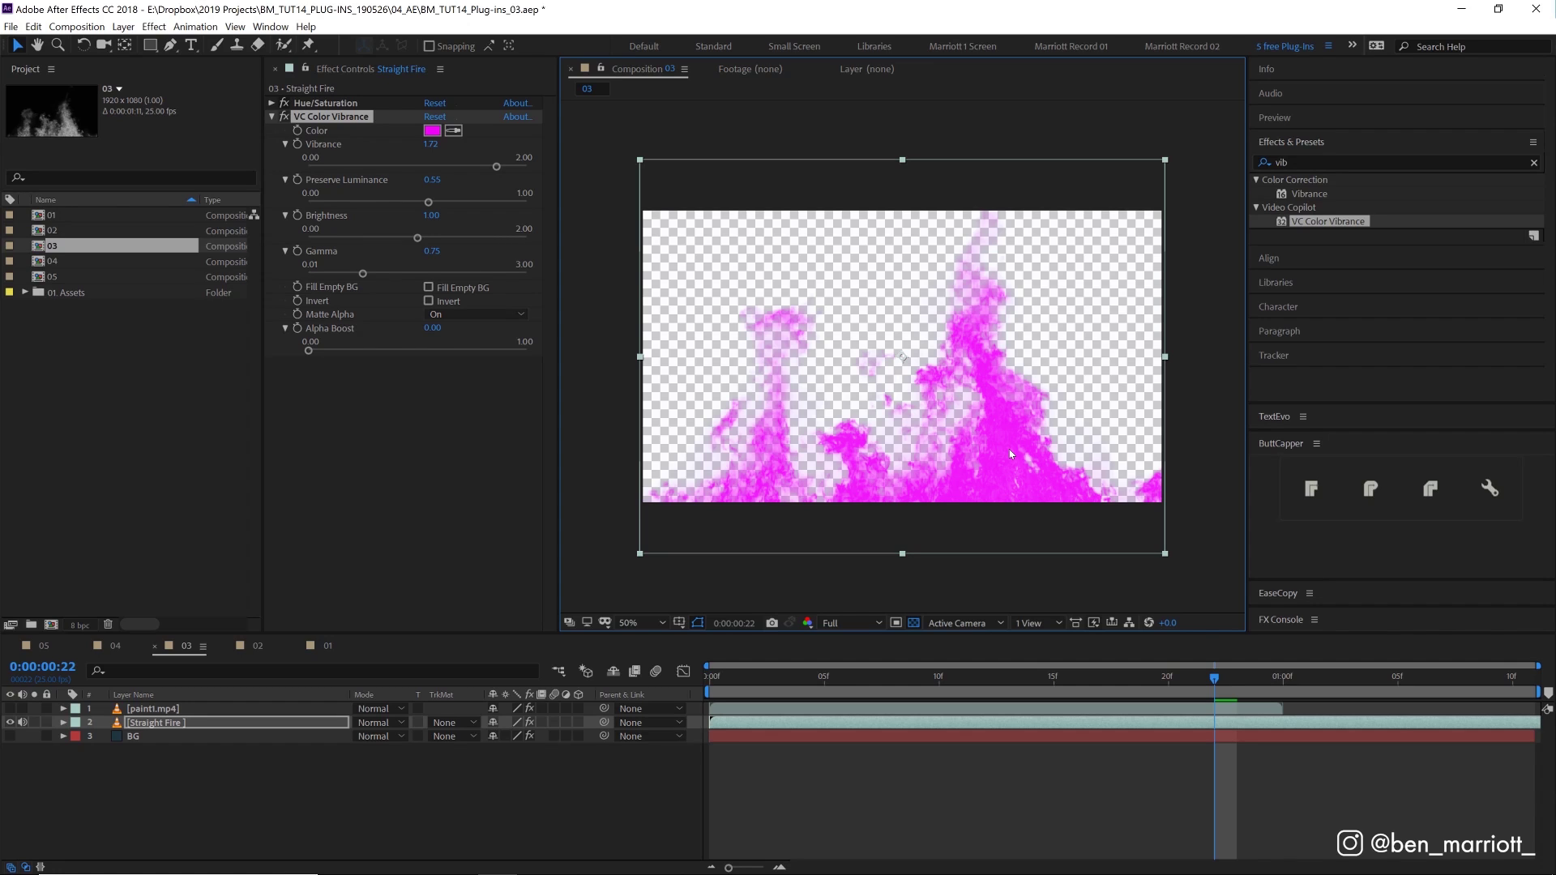
Step: Show BG and paint1.mp4, and apply VC Color Vibrance to paint1.mp4 with Matte Alpha set to Only
click(9, 735)
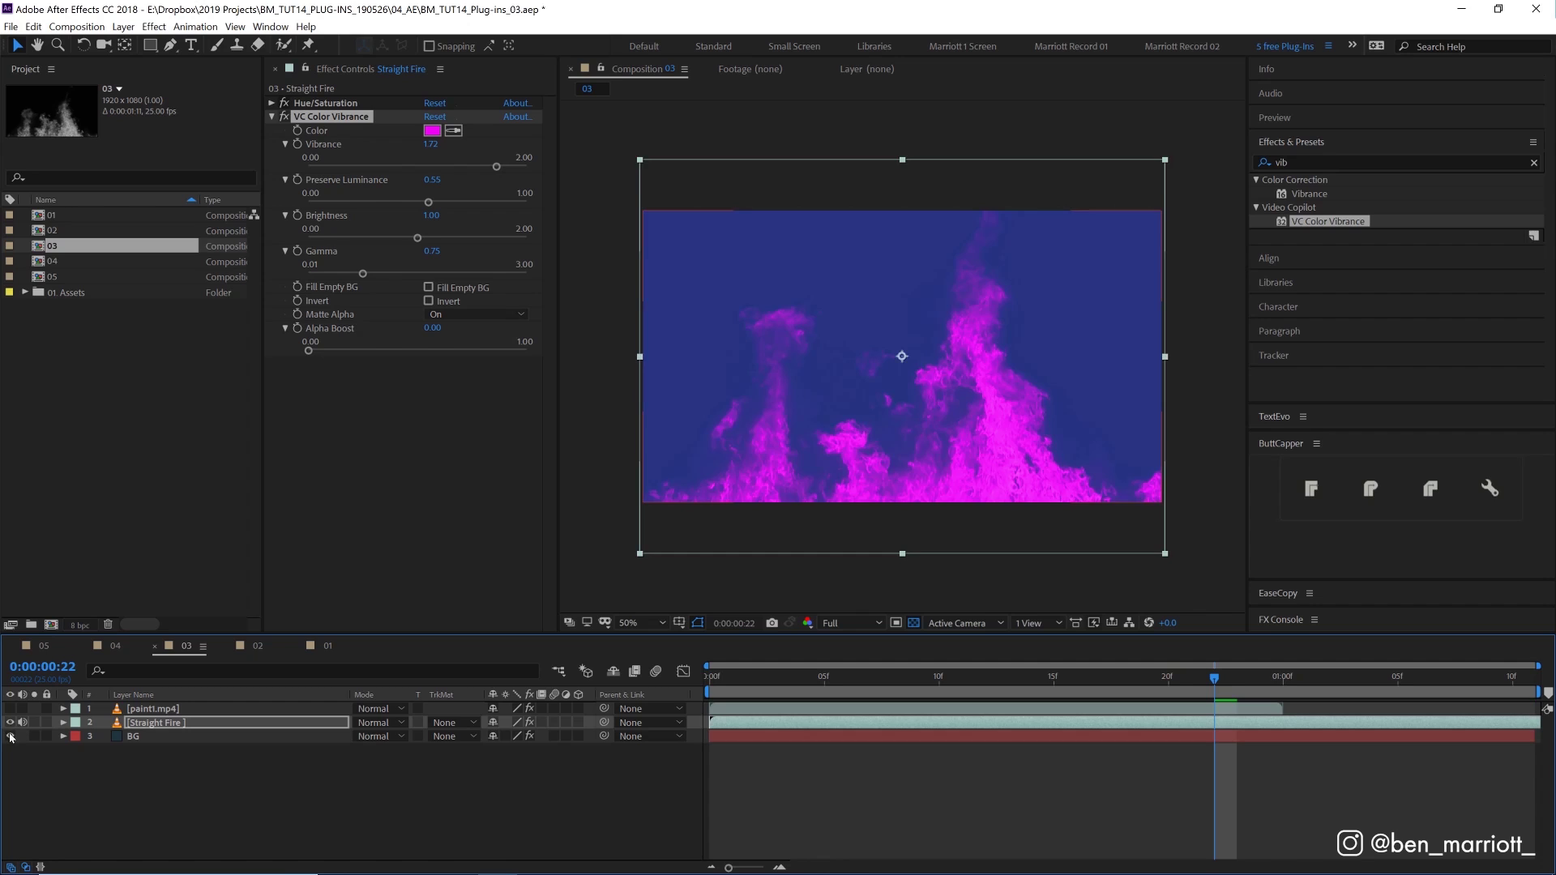
click(10, 709)
click(154, 710)
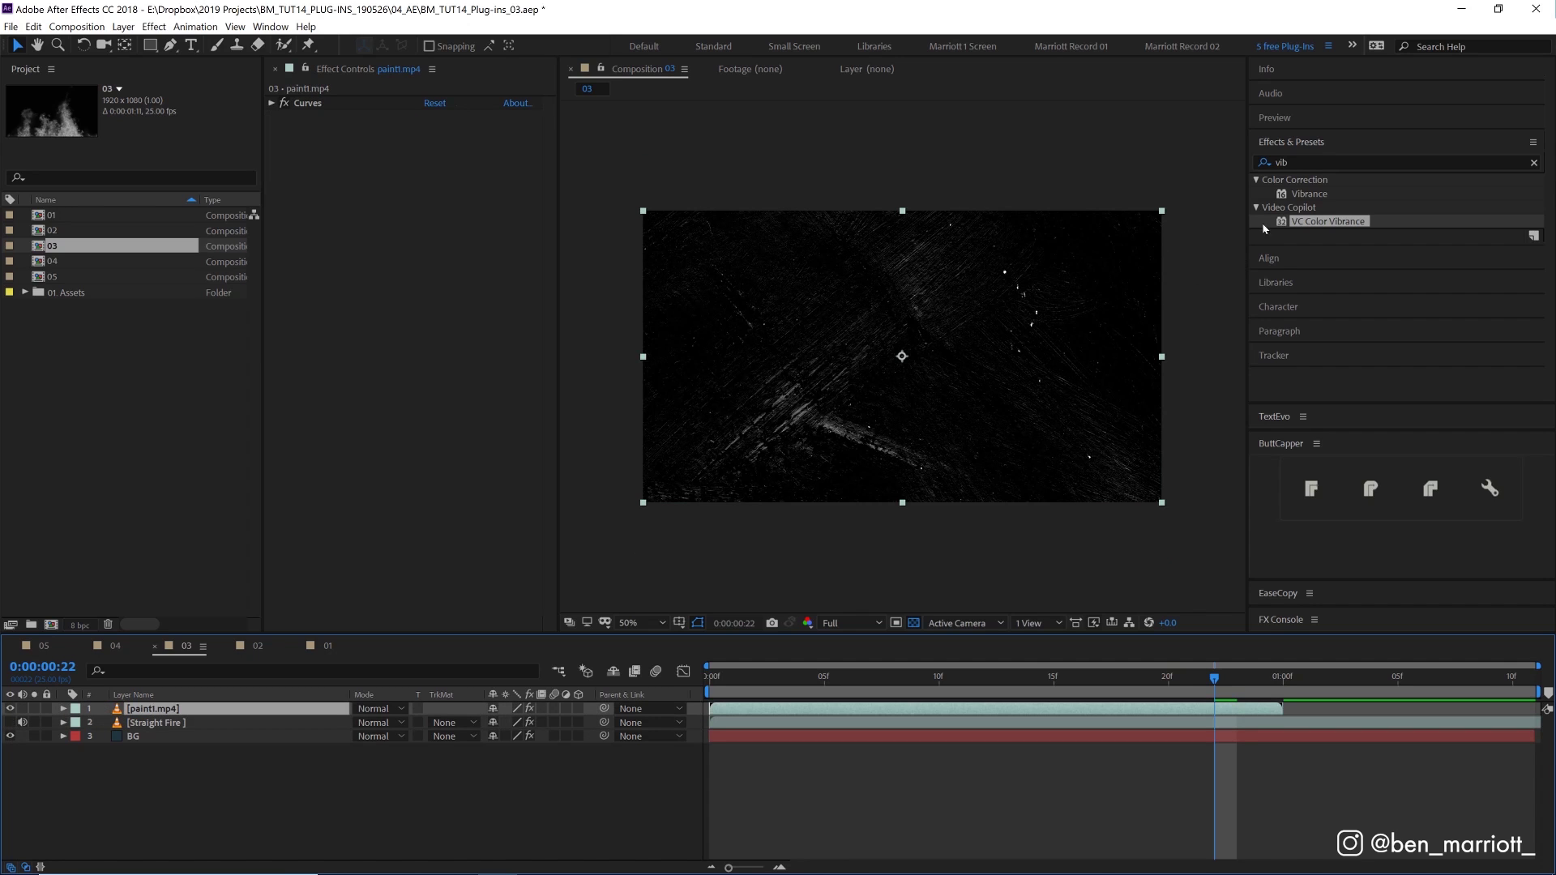
double_click(1327, 221)
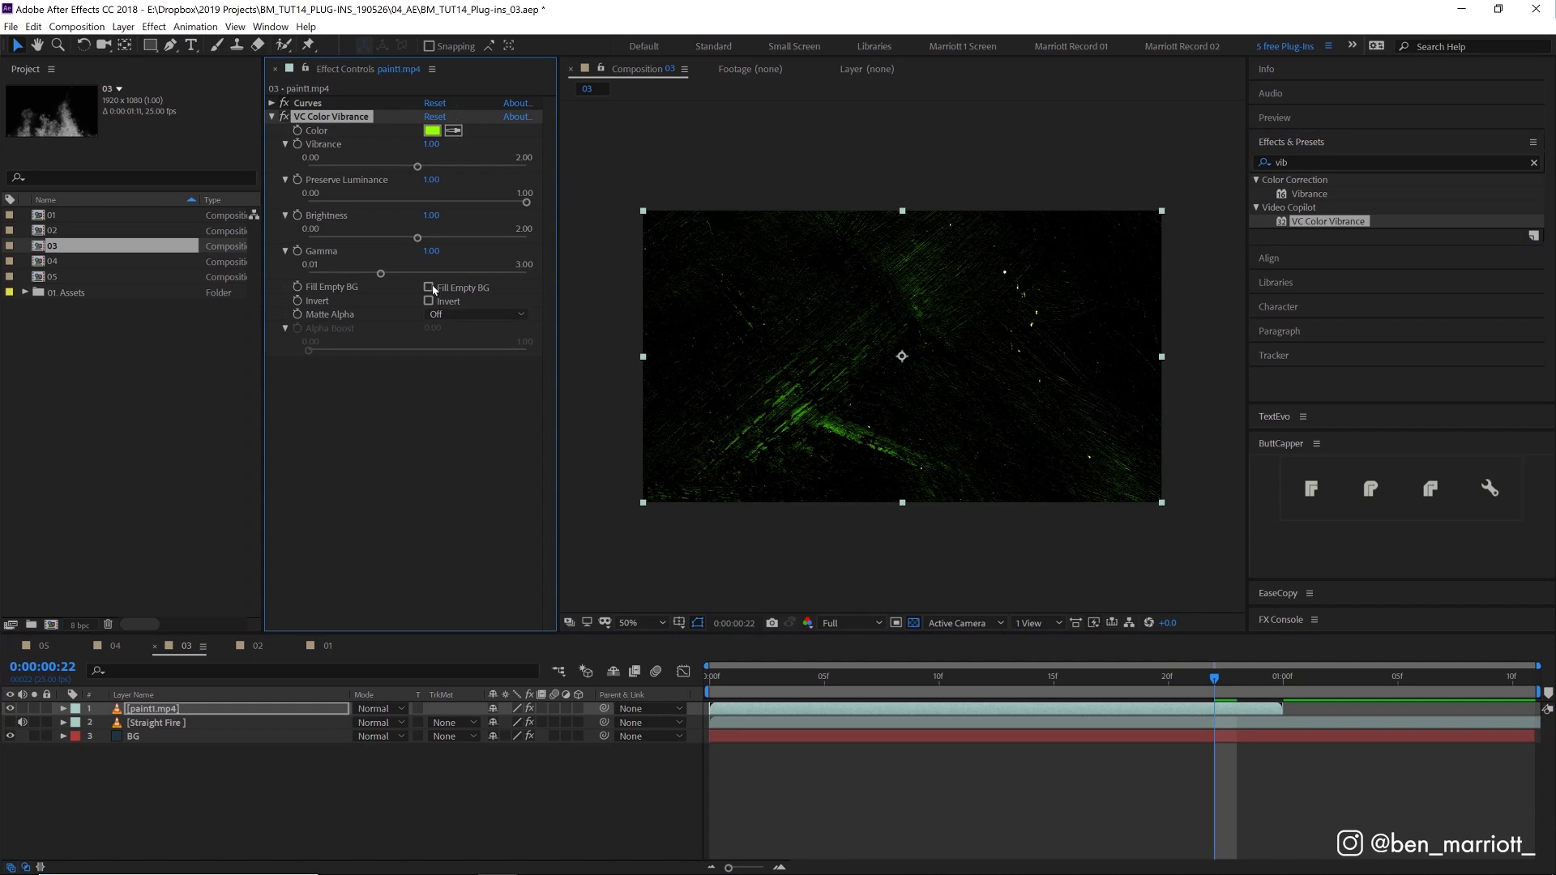
click(461, 314)
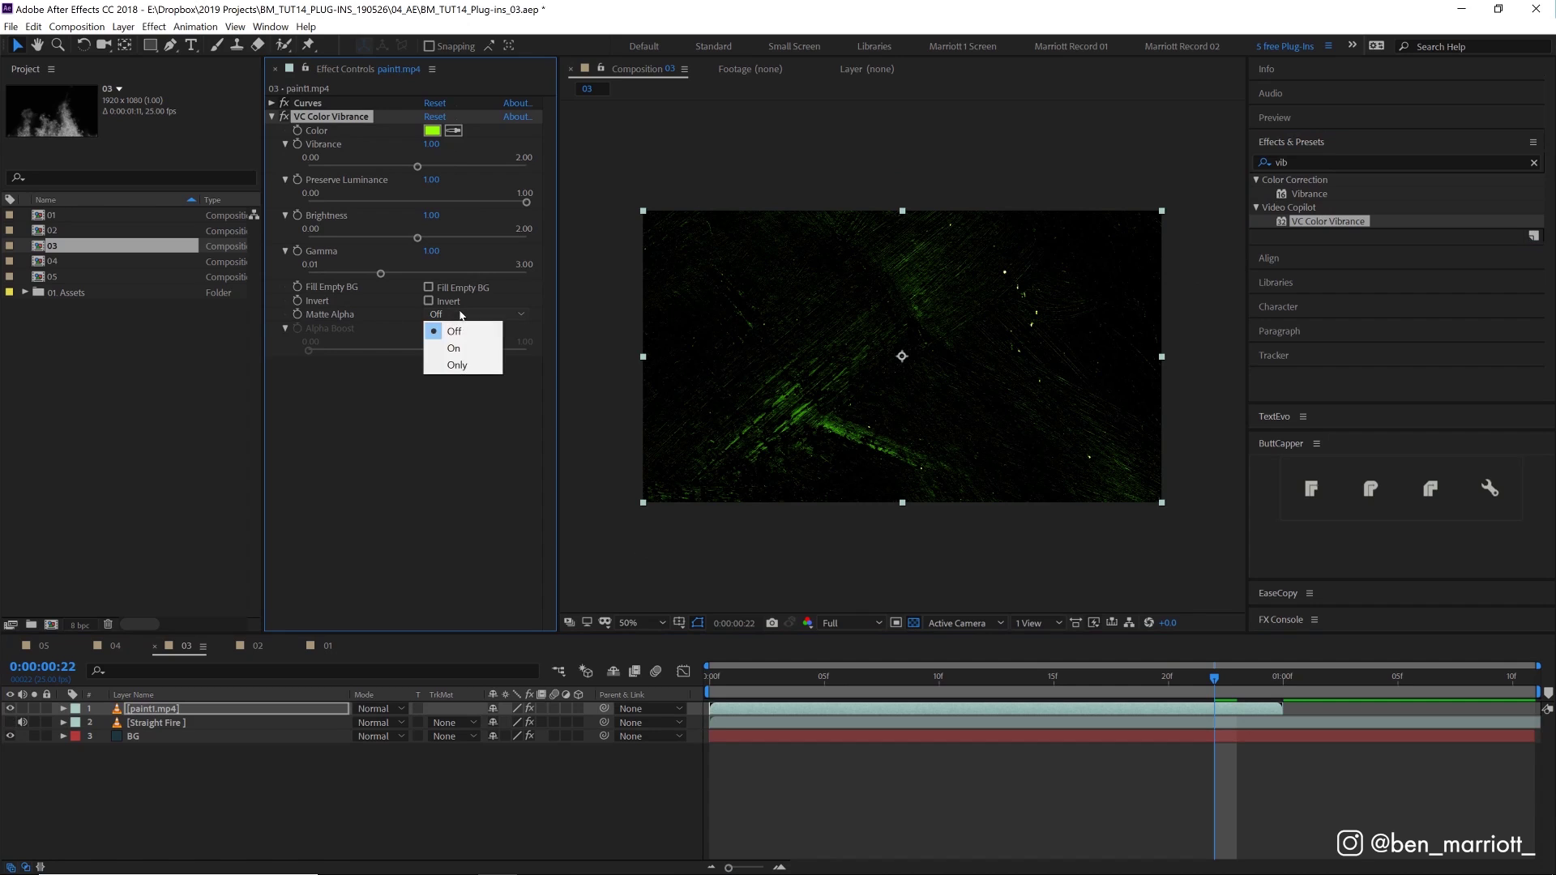
click(454, 366)
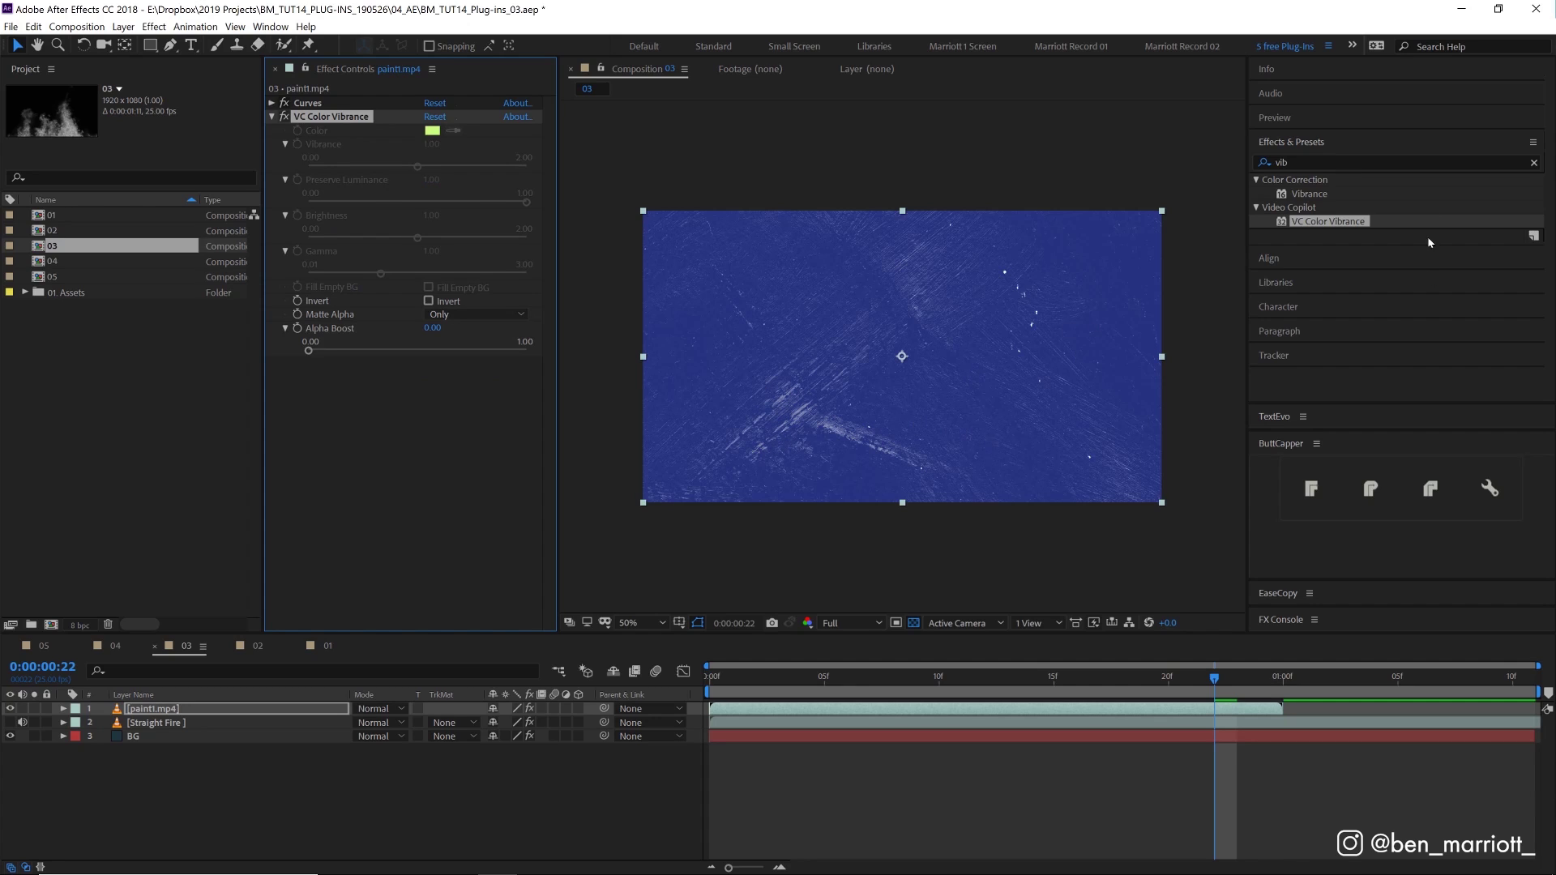
Step: Add a Fill effect to paint1.mp4 via a 'fill' search and give it a new colour
click(1346, 162)
text(fill)
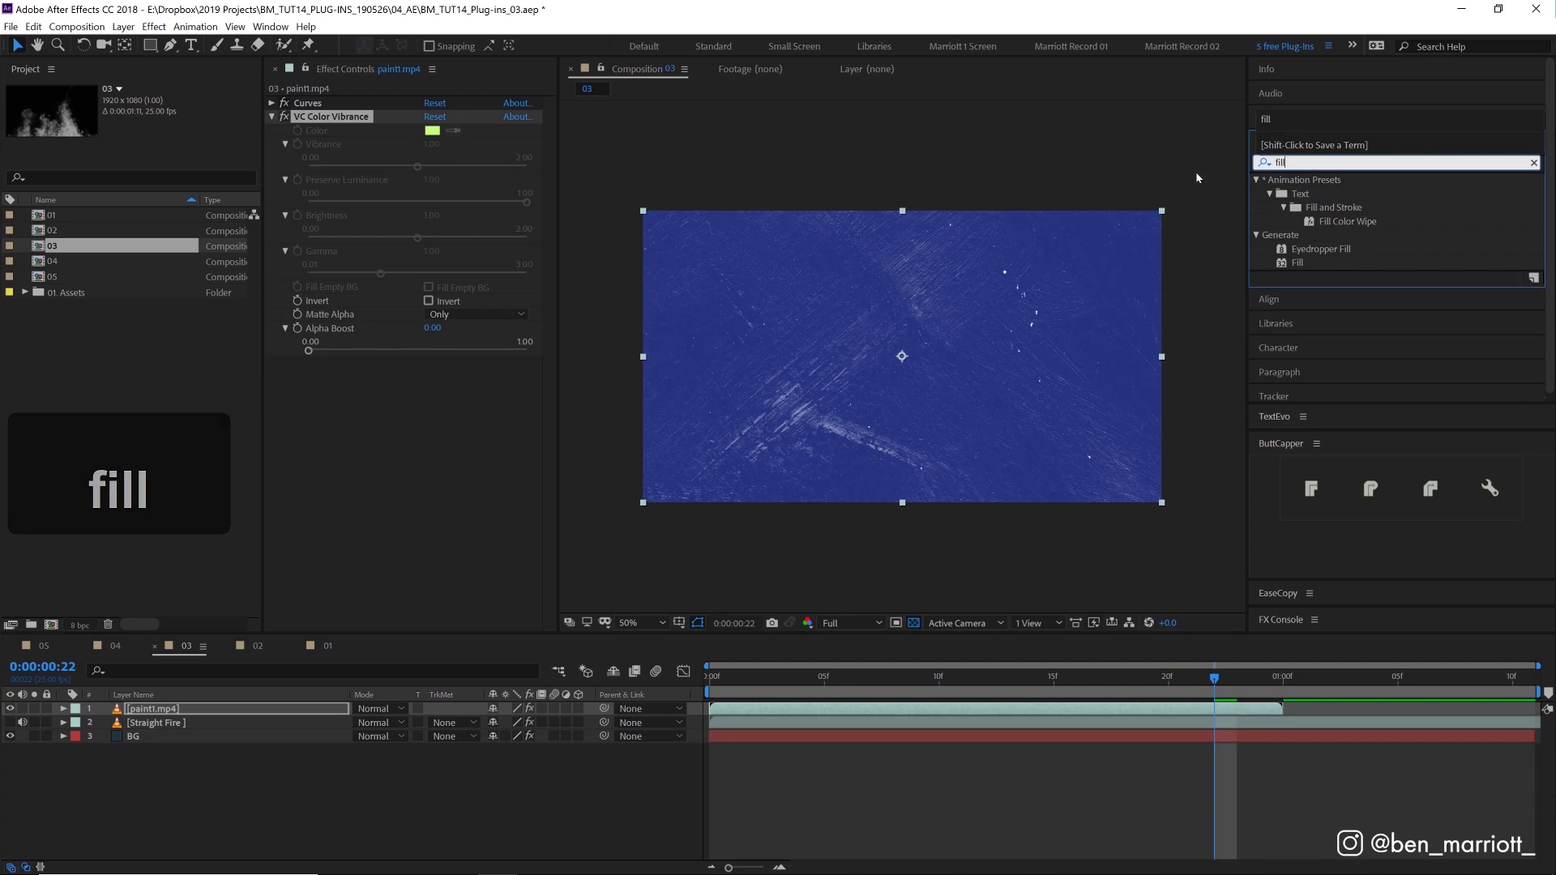
double_click(1297, 263)
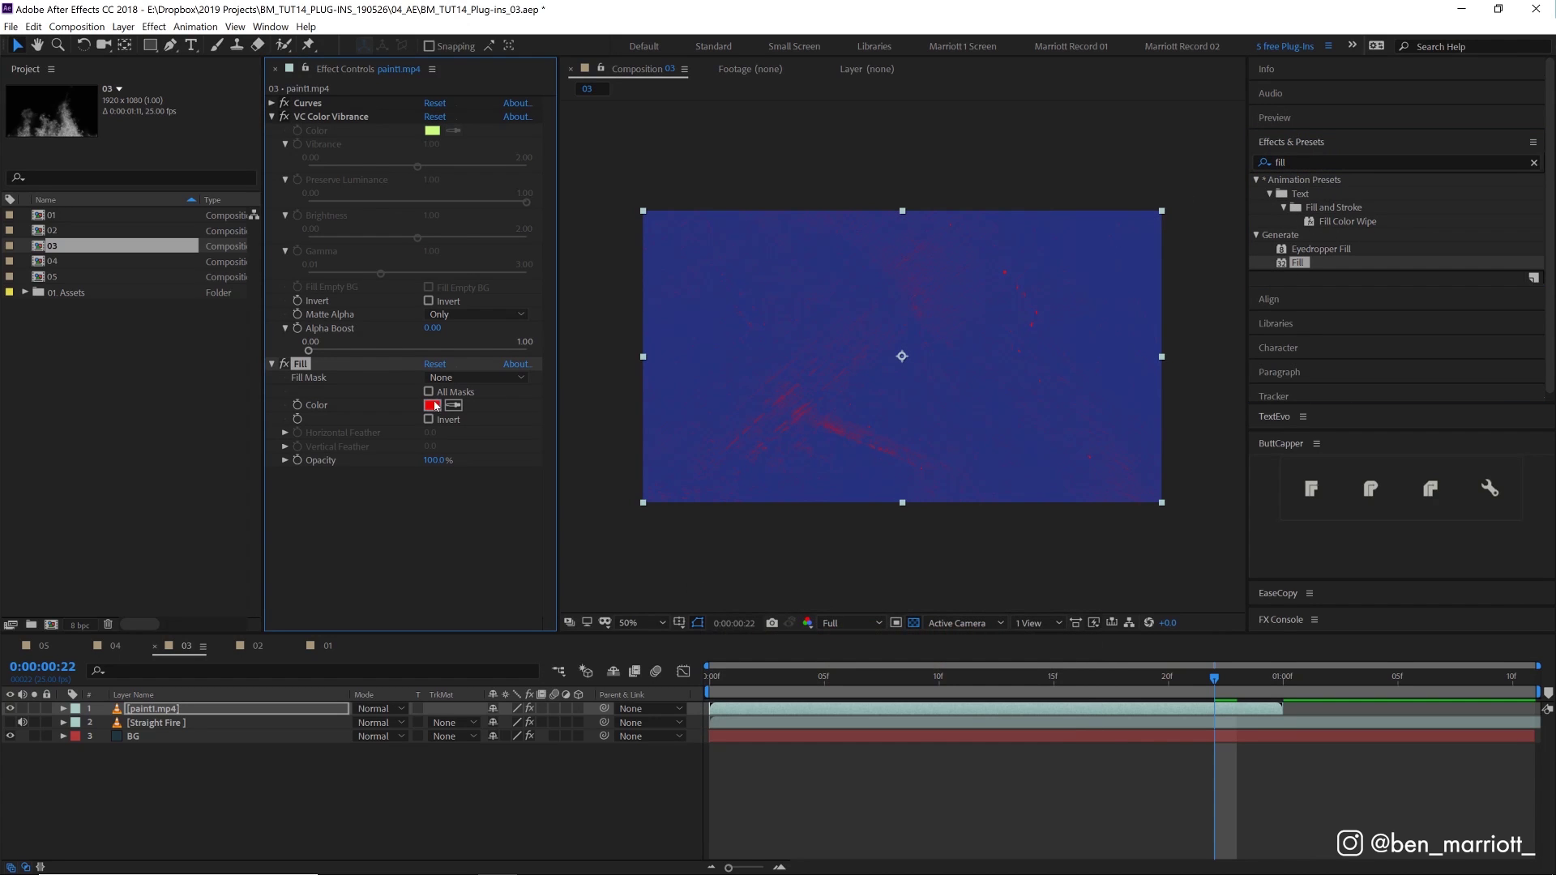
click(432, 405)
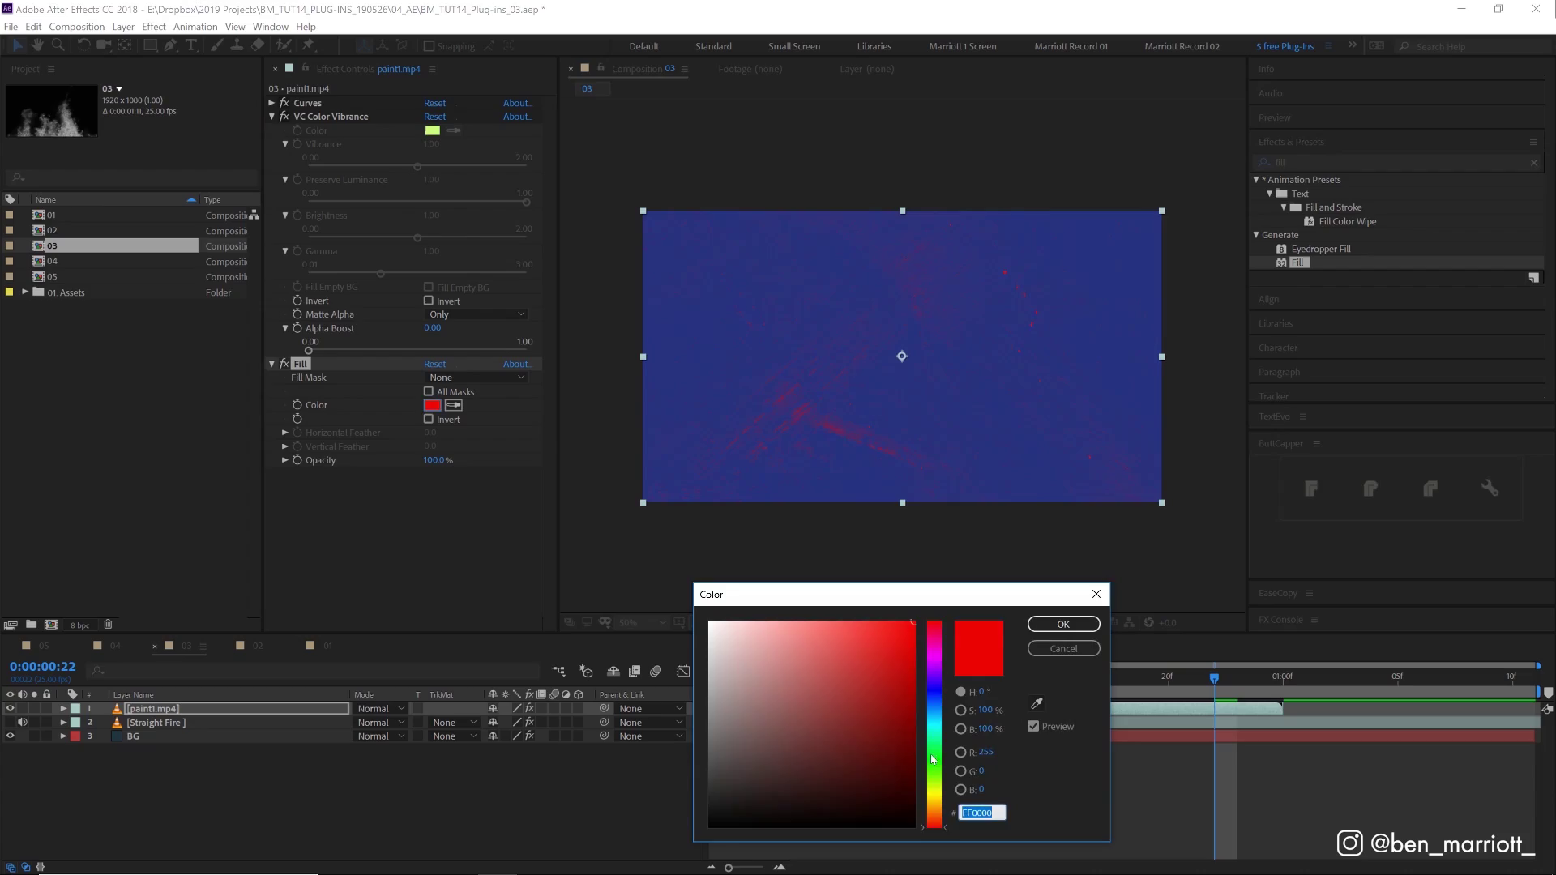
click(932, 753)
click(1070, 644)
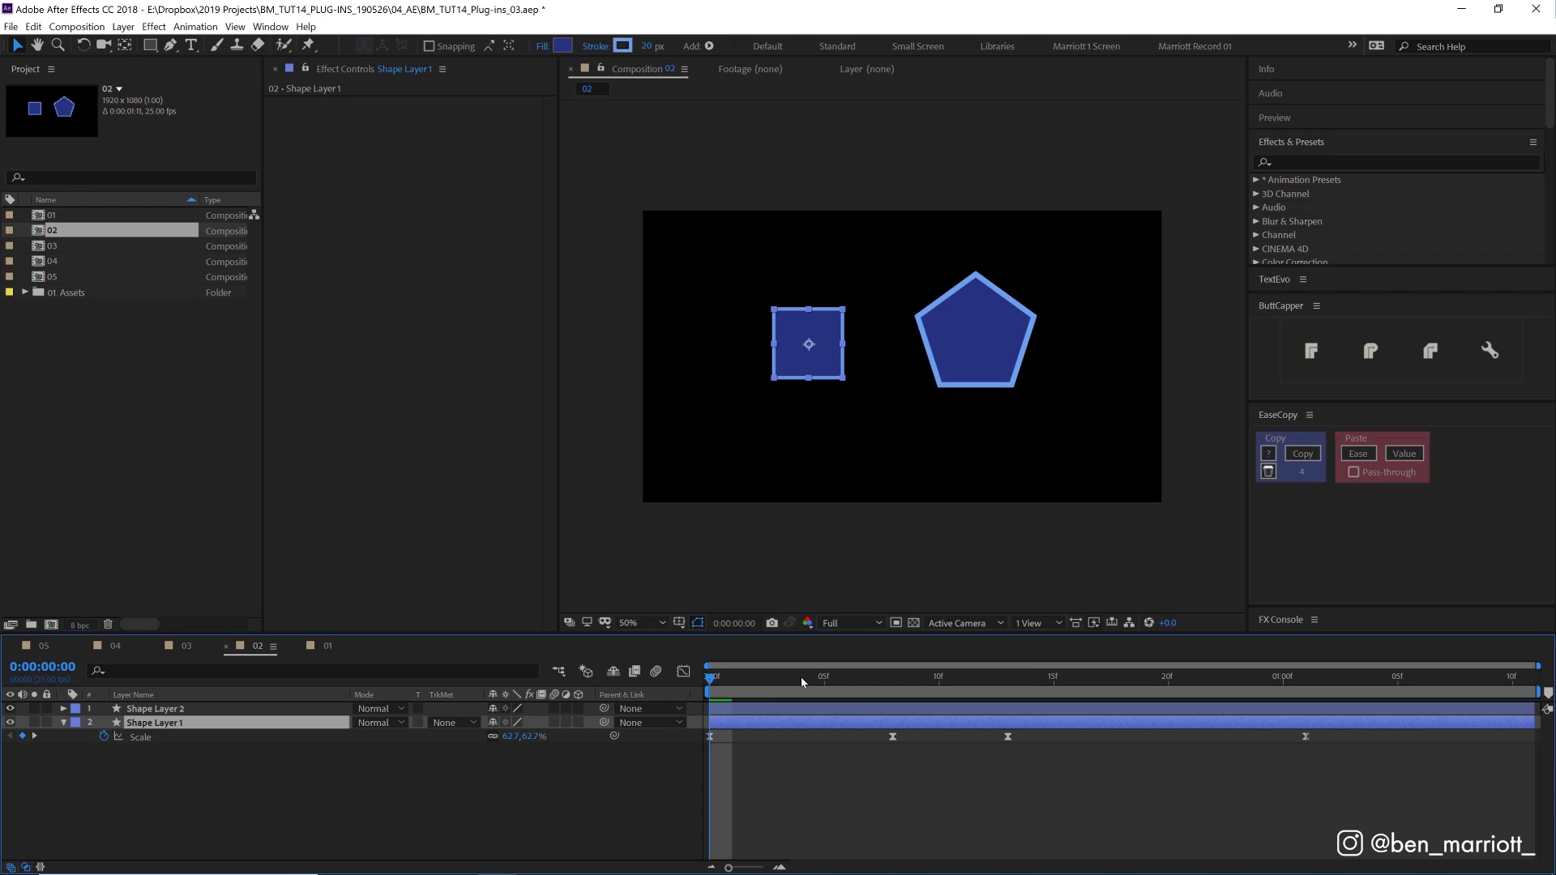
Step: Preview the square's Scale animation, view its keyframes as a speed graph, and replay from frame 0
key(space)
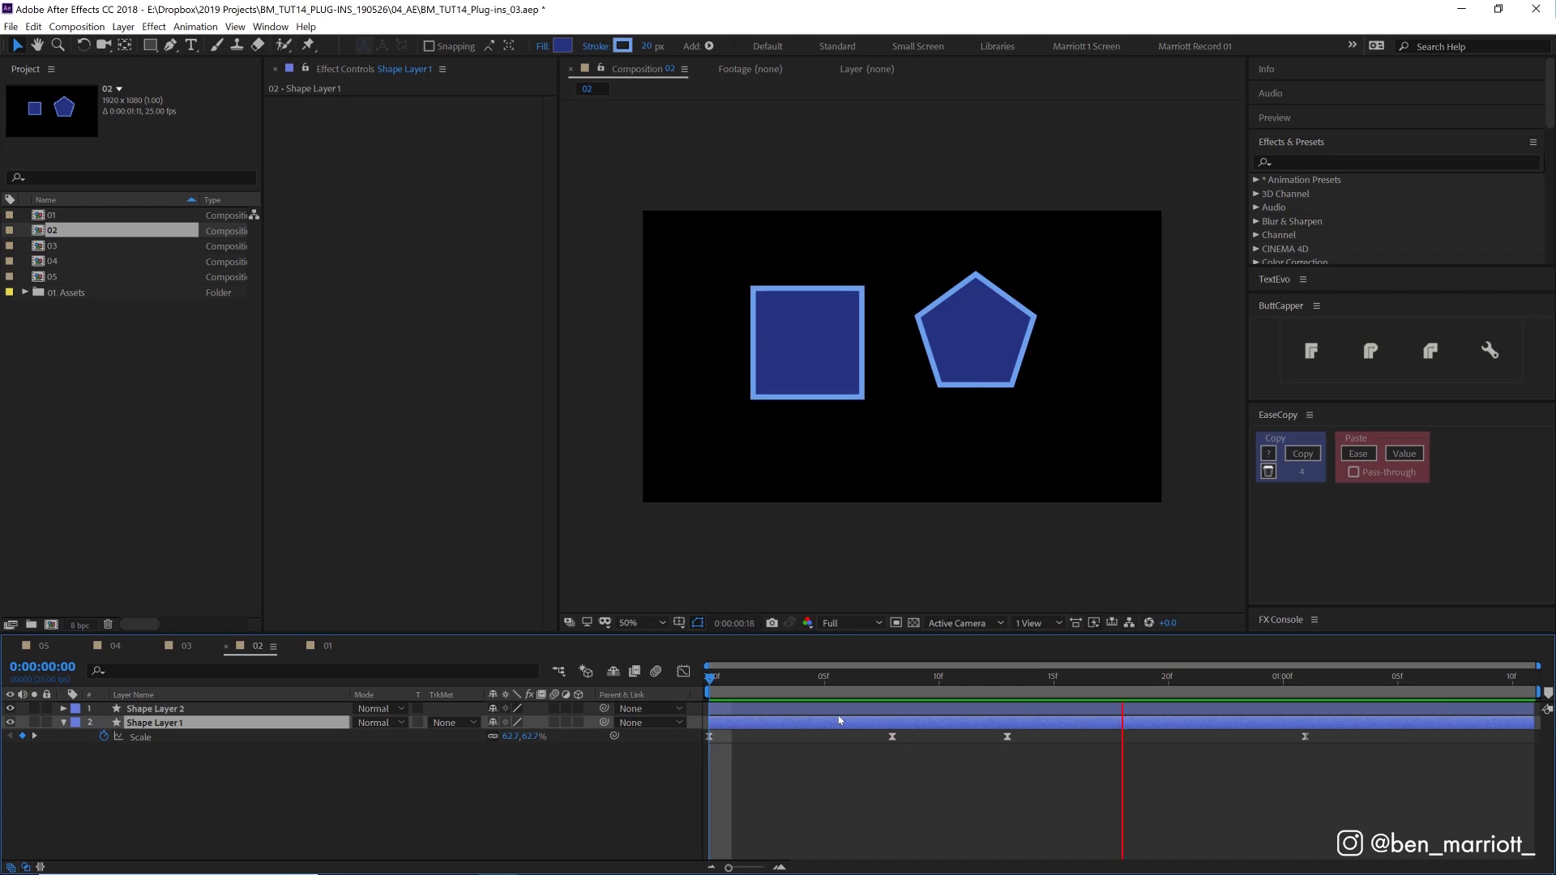
key(space)
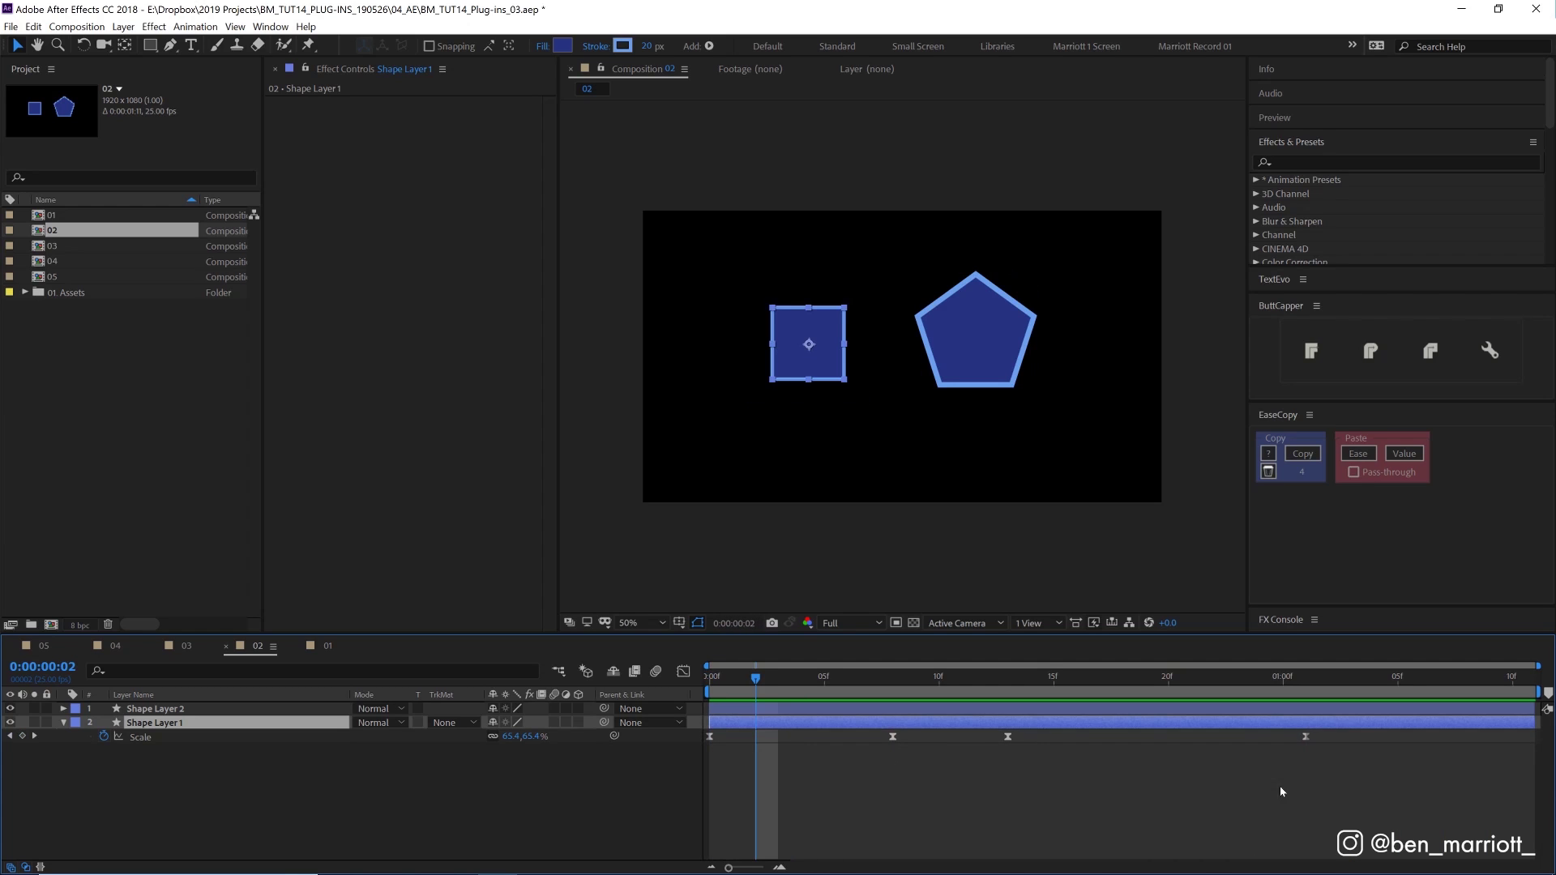
drag(1282, 792, 685, 732)
click(681, 672)
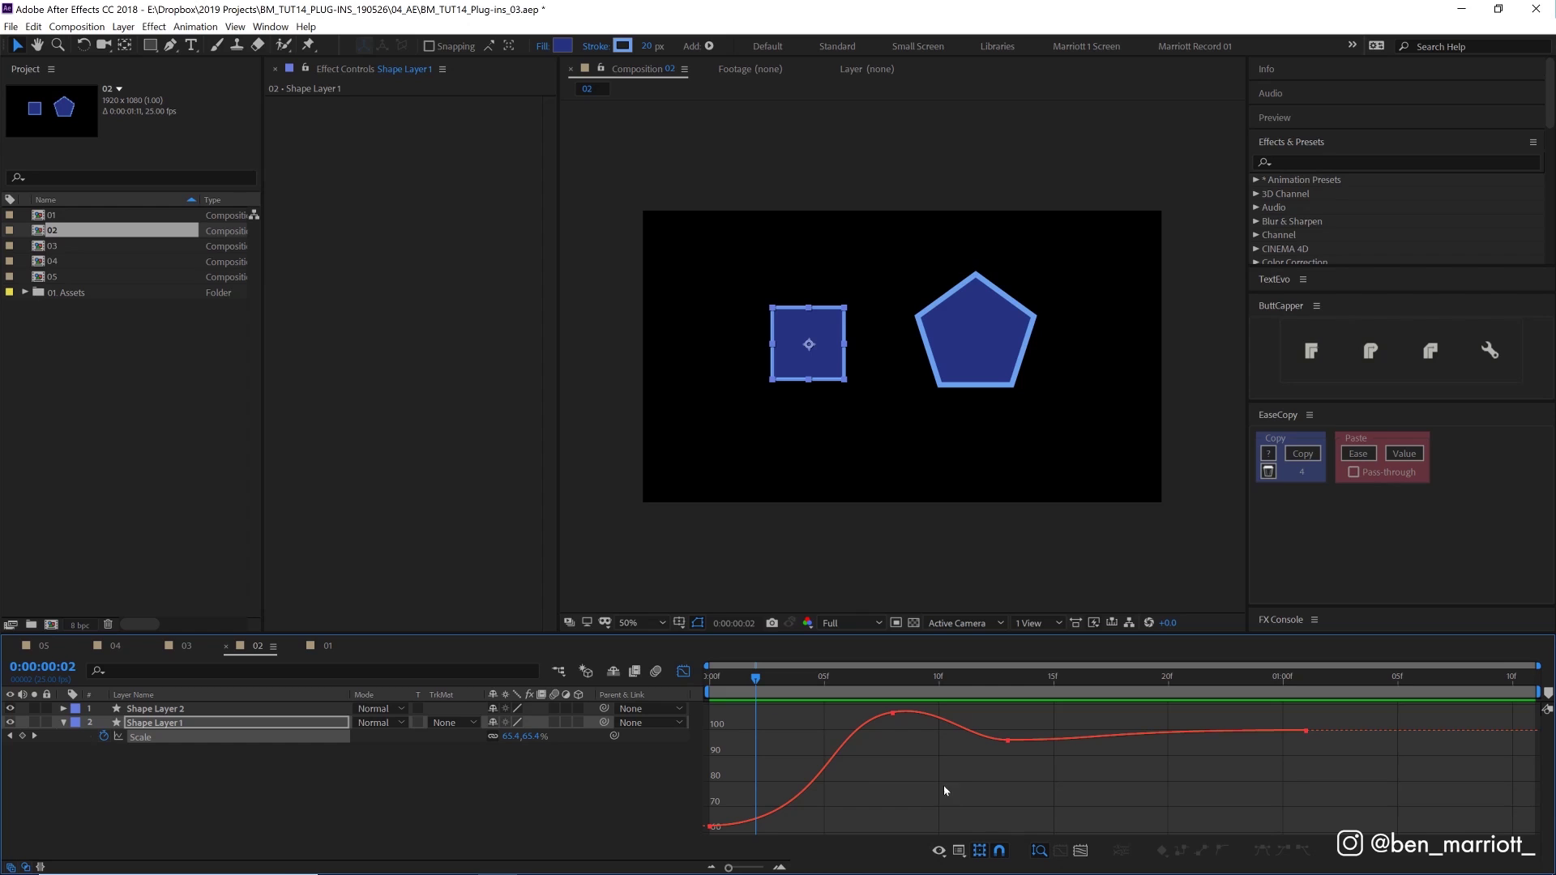
key(Home)
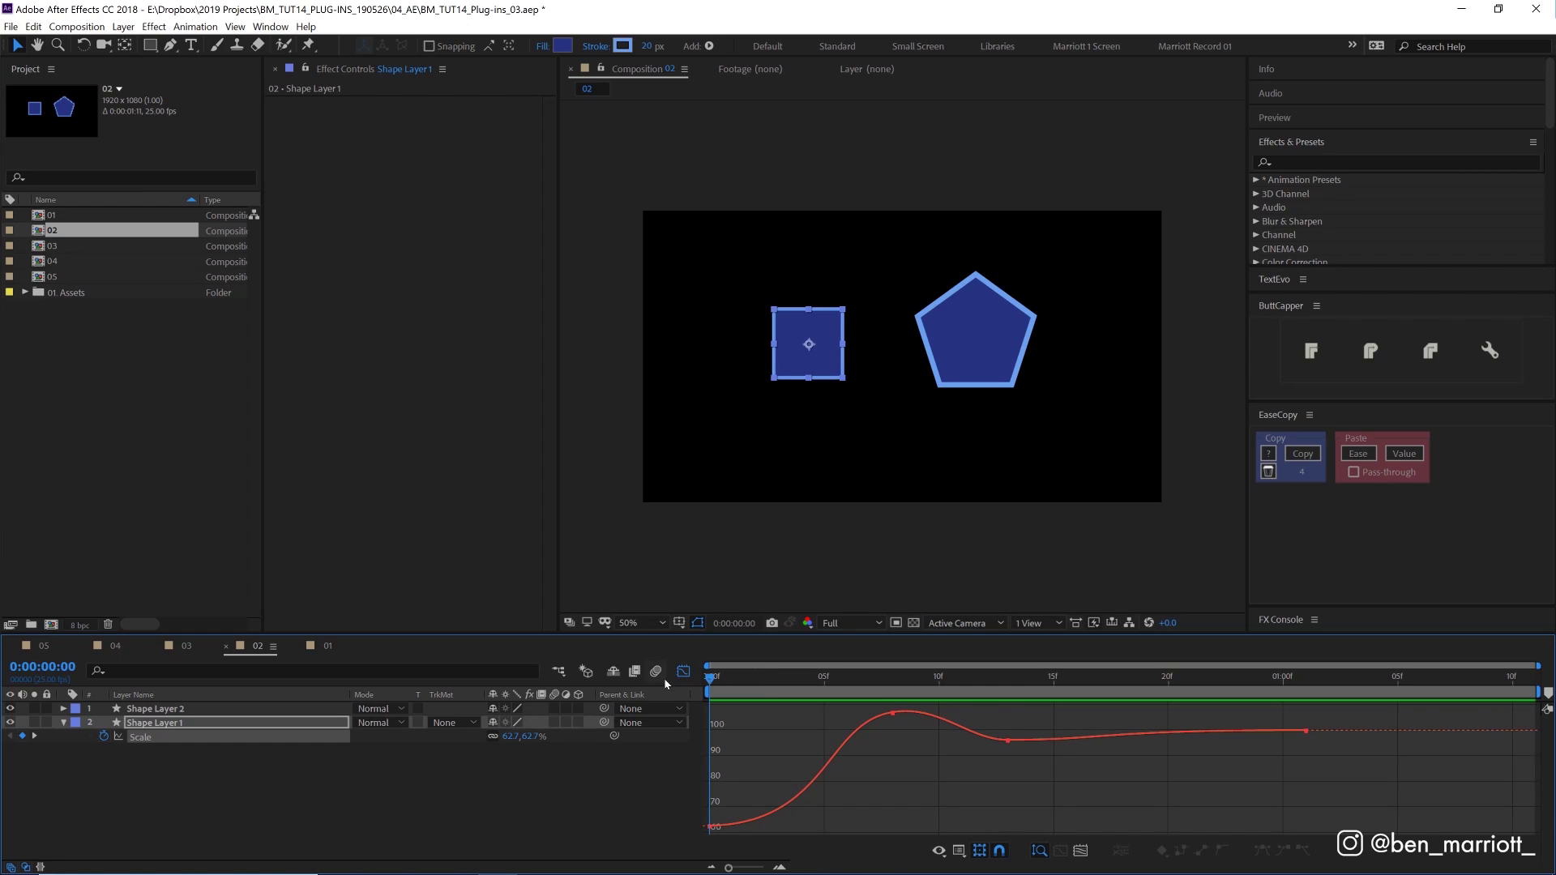
key(space)
key(space)
Step: Return to layer bars and show only Shape Layer 2's Position property
click(684, 672)
click(792, 710)
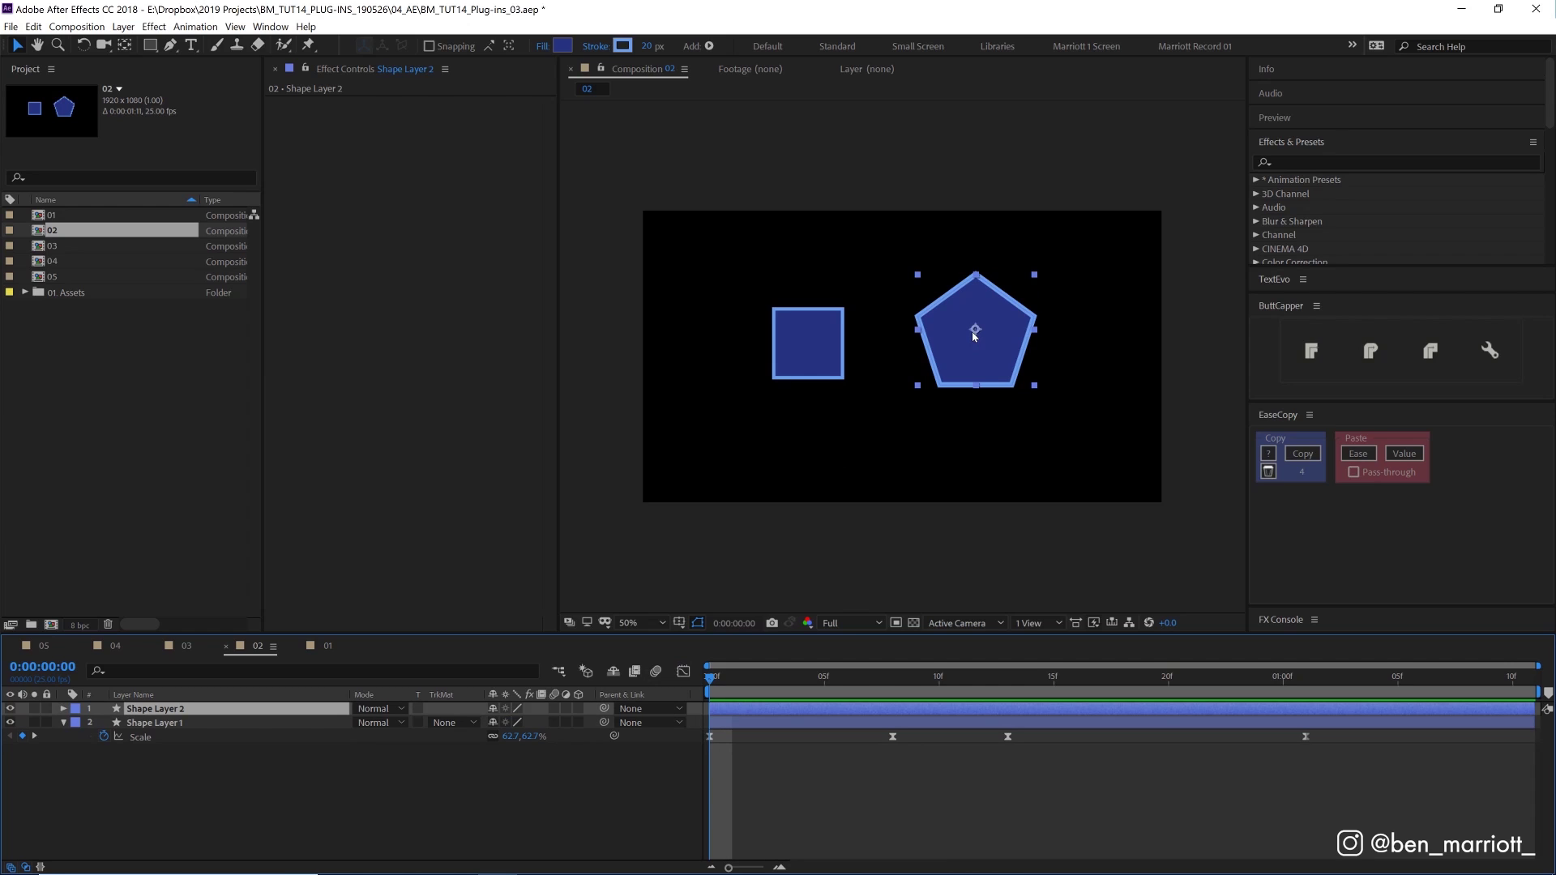
key(p)
click(759, 714)
key(p)
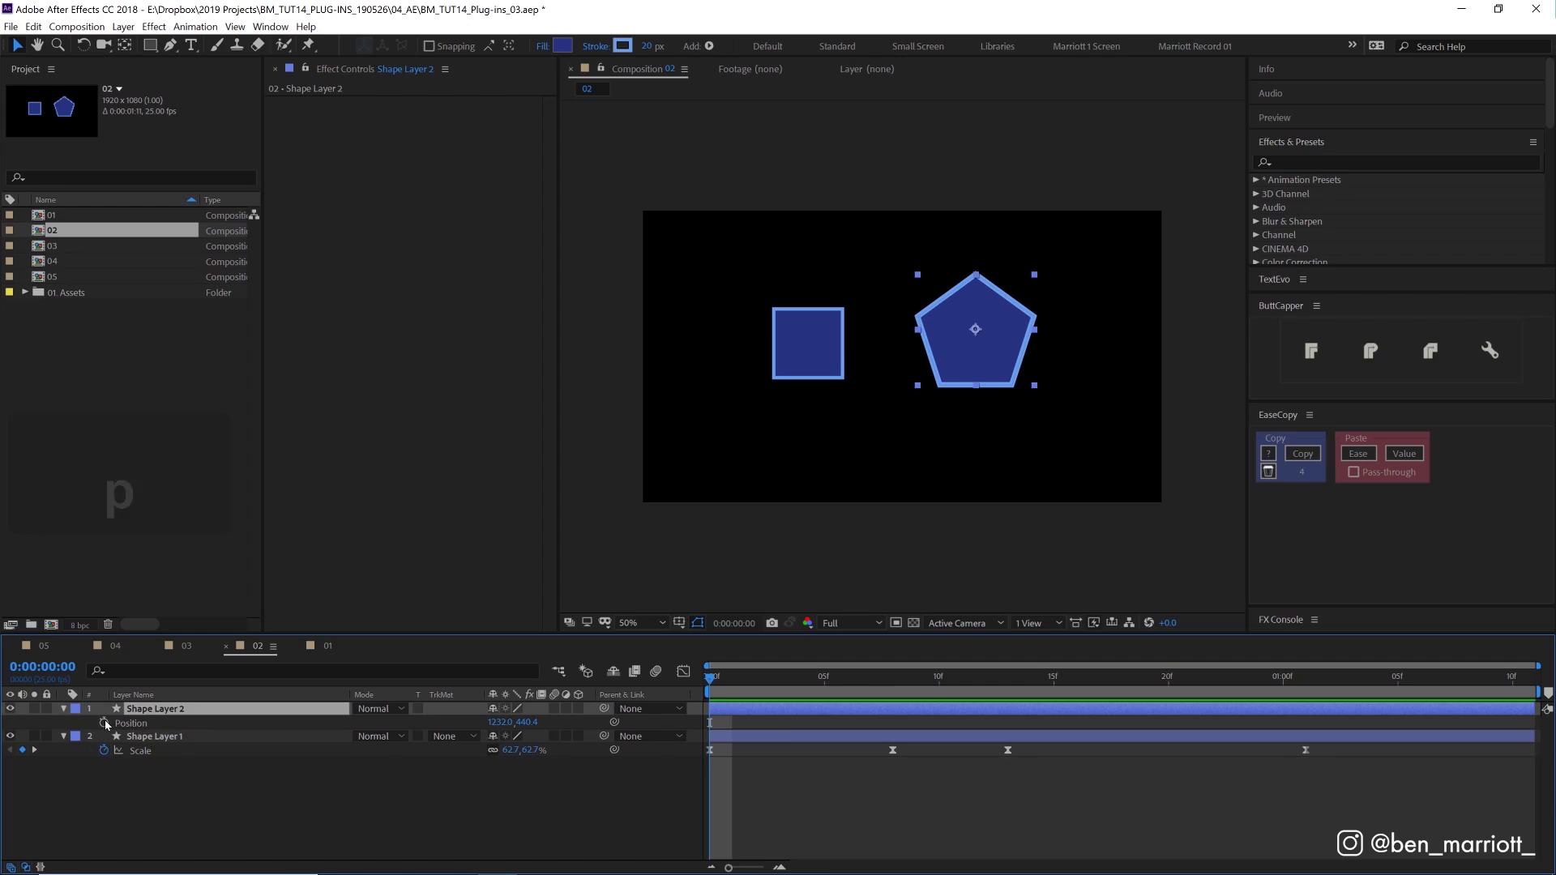
Step: Key the pentagon's vertical Position at frames 0, 8, 13 and 1:01, then preview the motion
drag(989, 357, 989, 250)
click(894, 679)
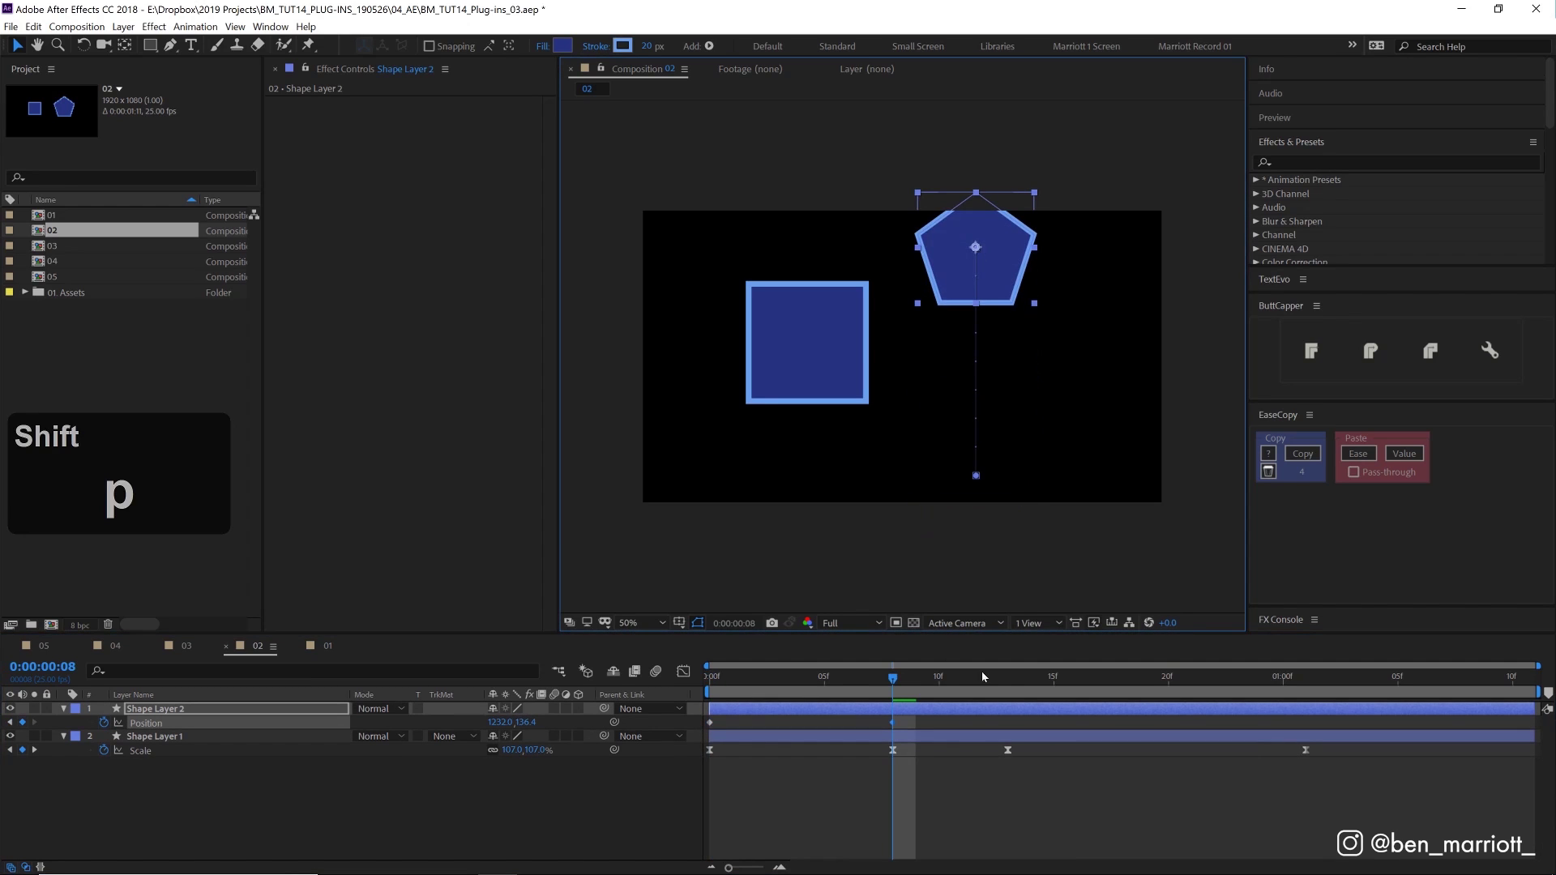
click(1008, 679)
drag(1015, 307, 996, 335)
click(1305, 680)
key(space)
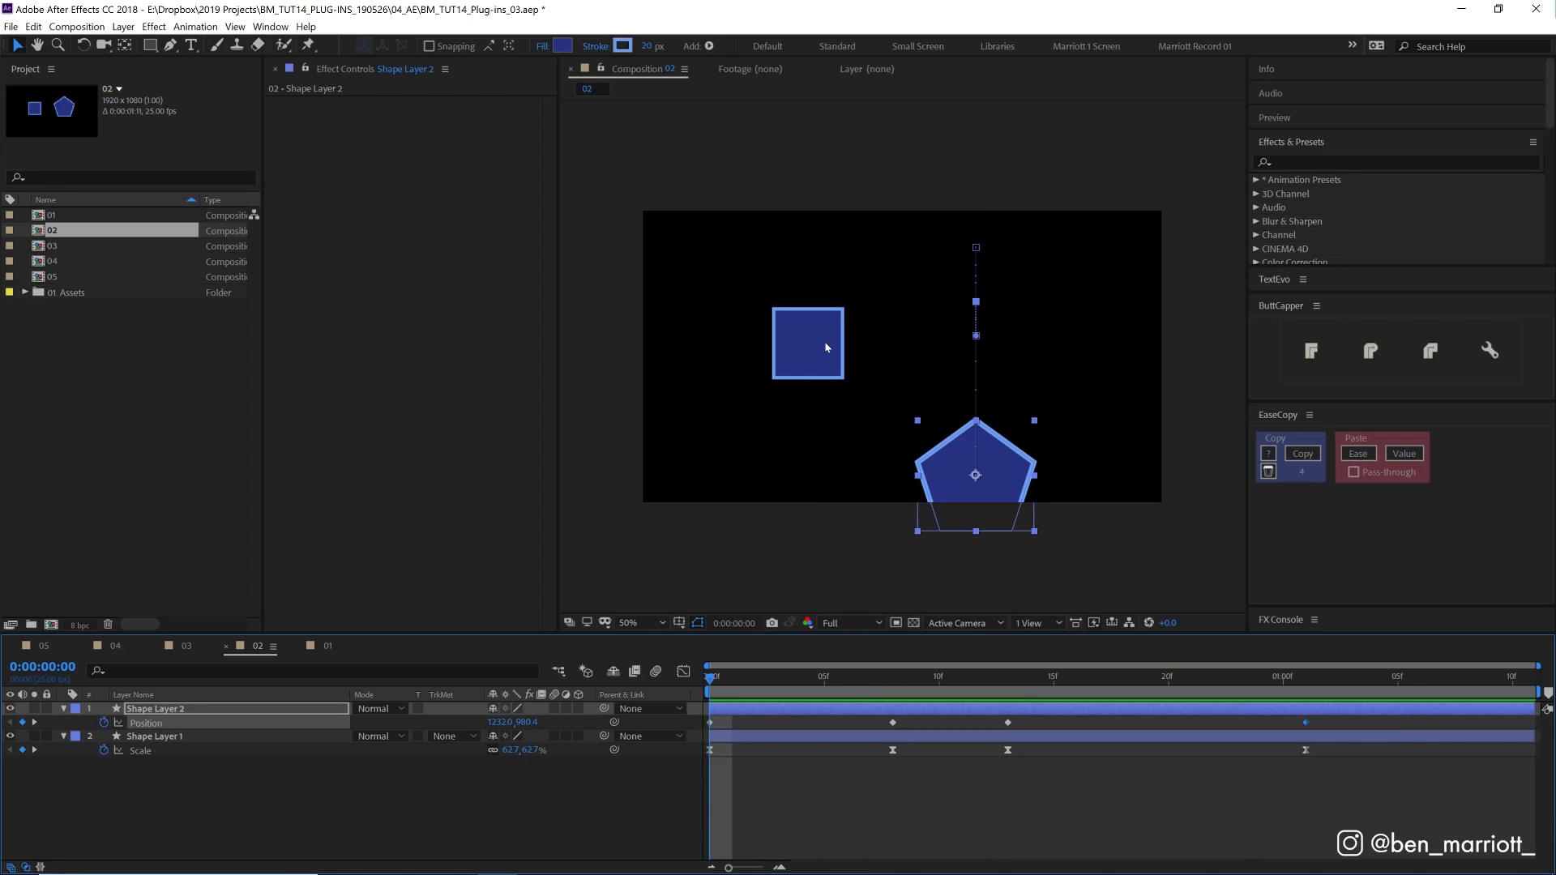
Step: Apply the square's Scale keyframe easing to the pentagon's Position keyframes with EaseCopy, then preview
drag(1352, 795, 691, 744)
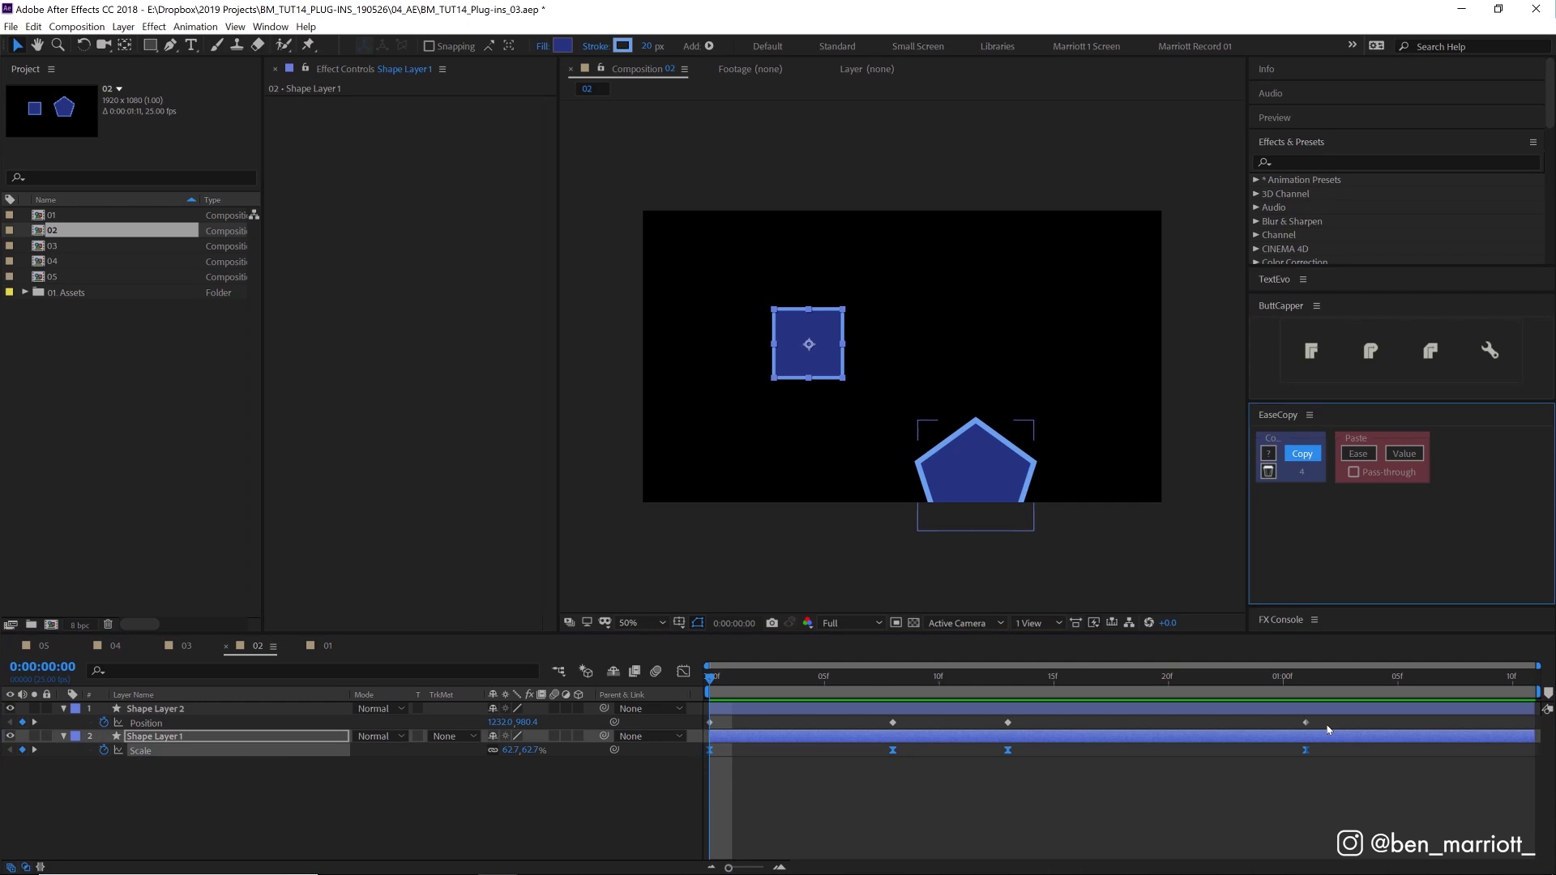
drag(1327, 725, 573, 718)
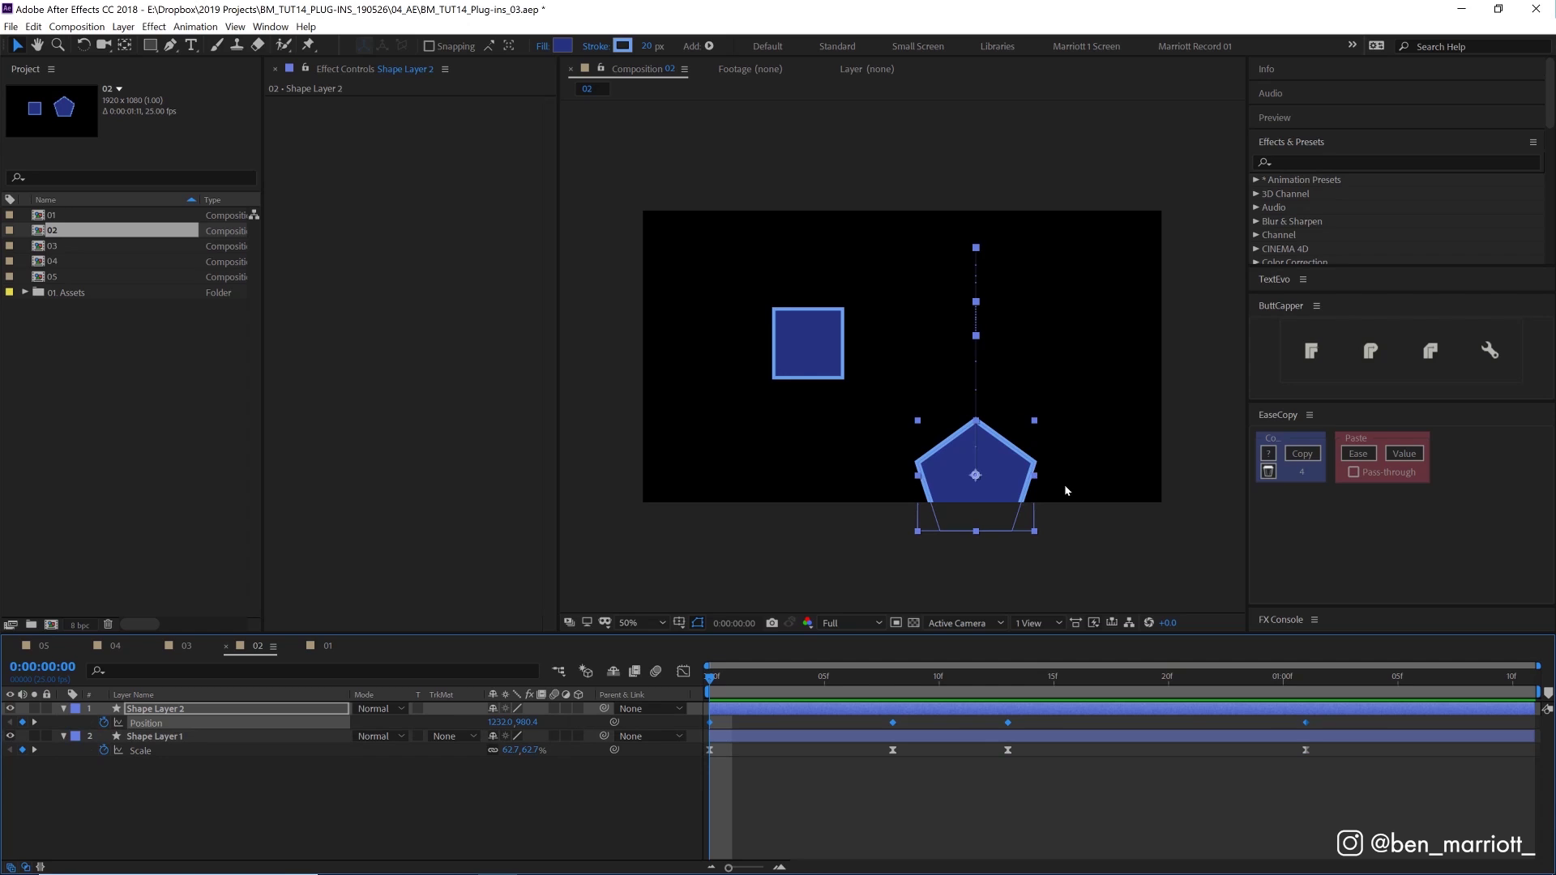
click(1358, 453)
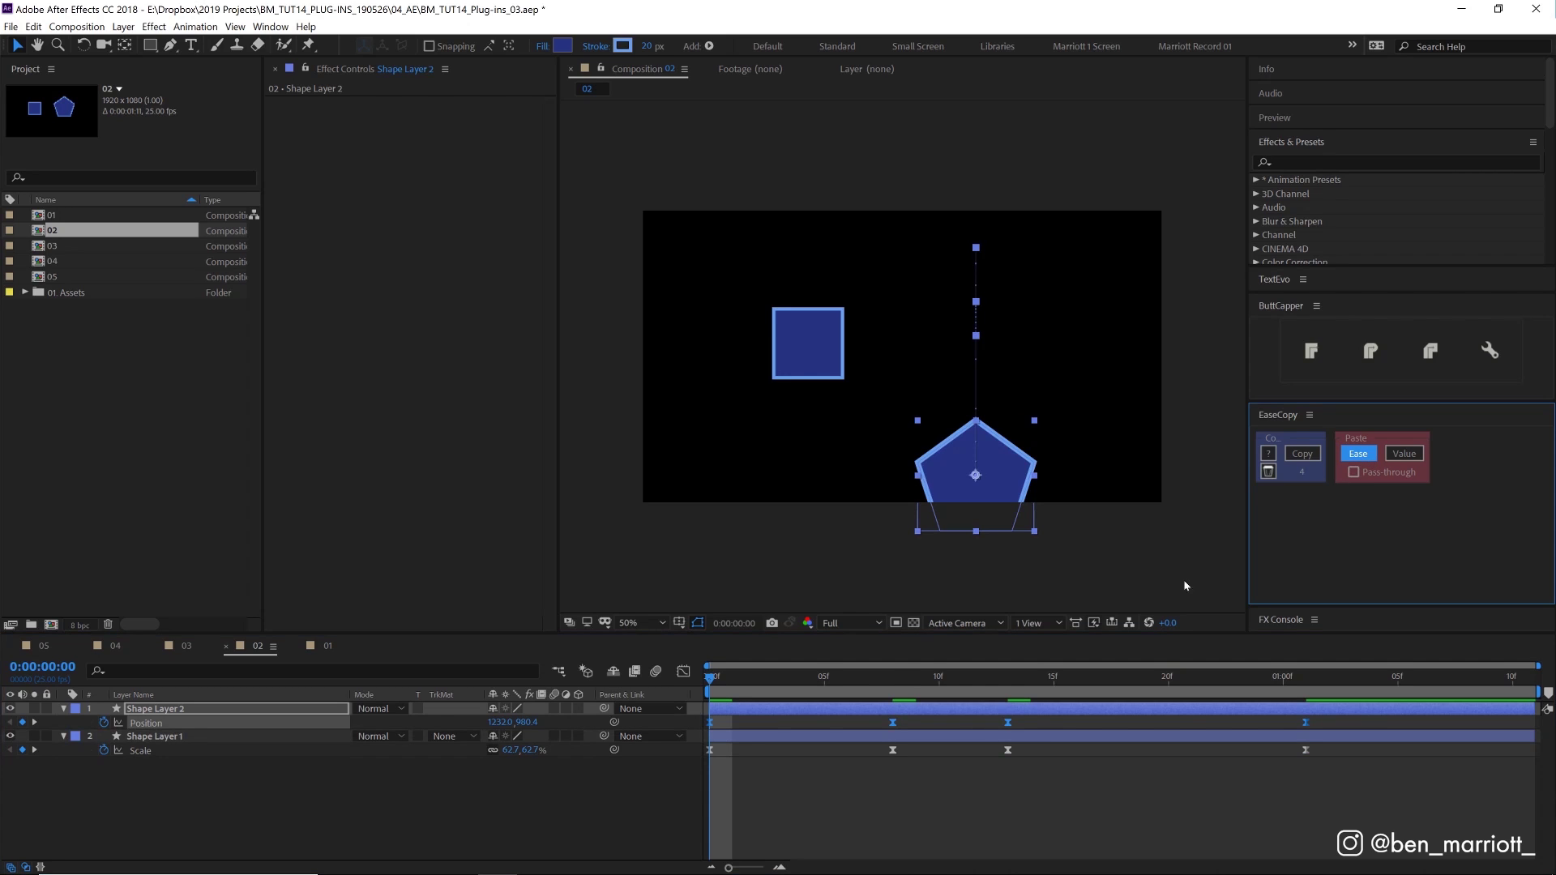
click(915, 669)
key(space)
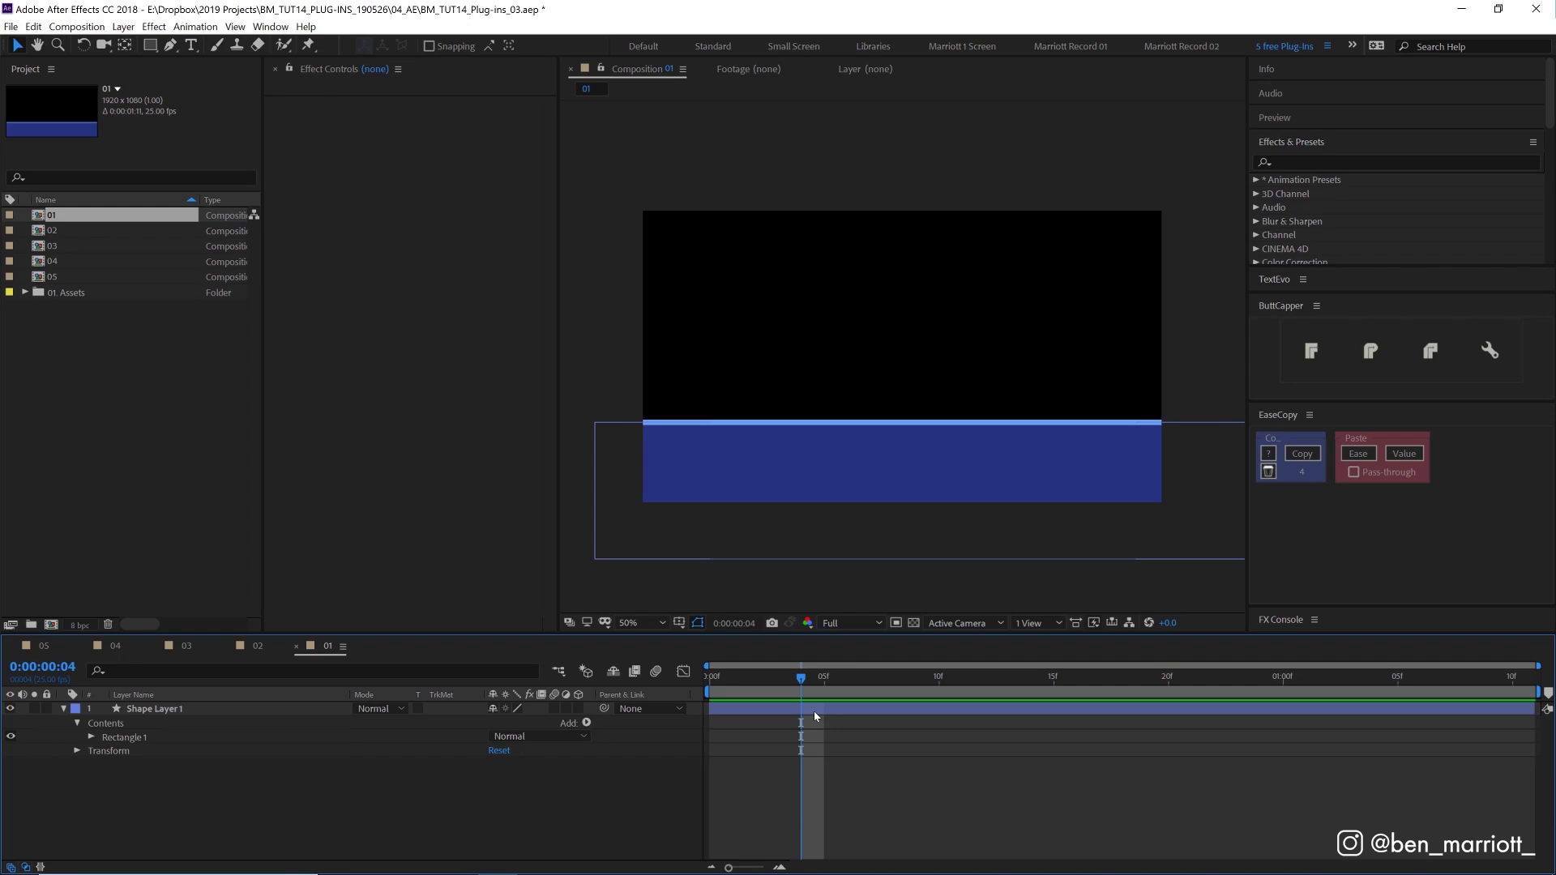
Step: Add Wave Warp to Shape Layer 1 by searching 'wav' in FX Console
click(814, 712)
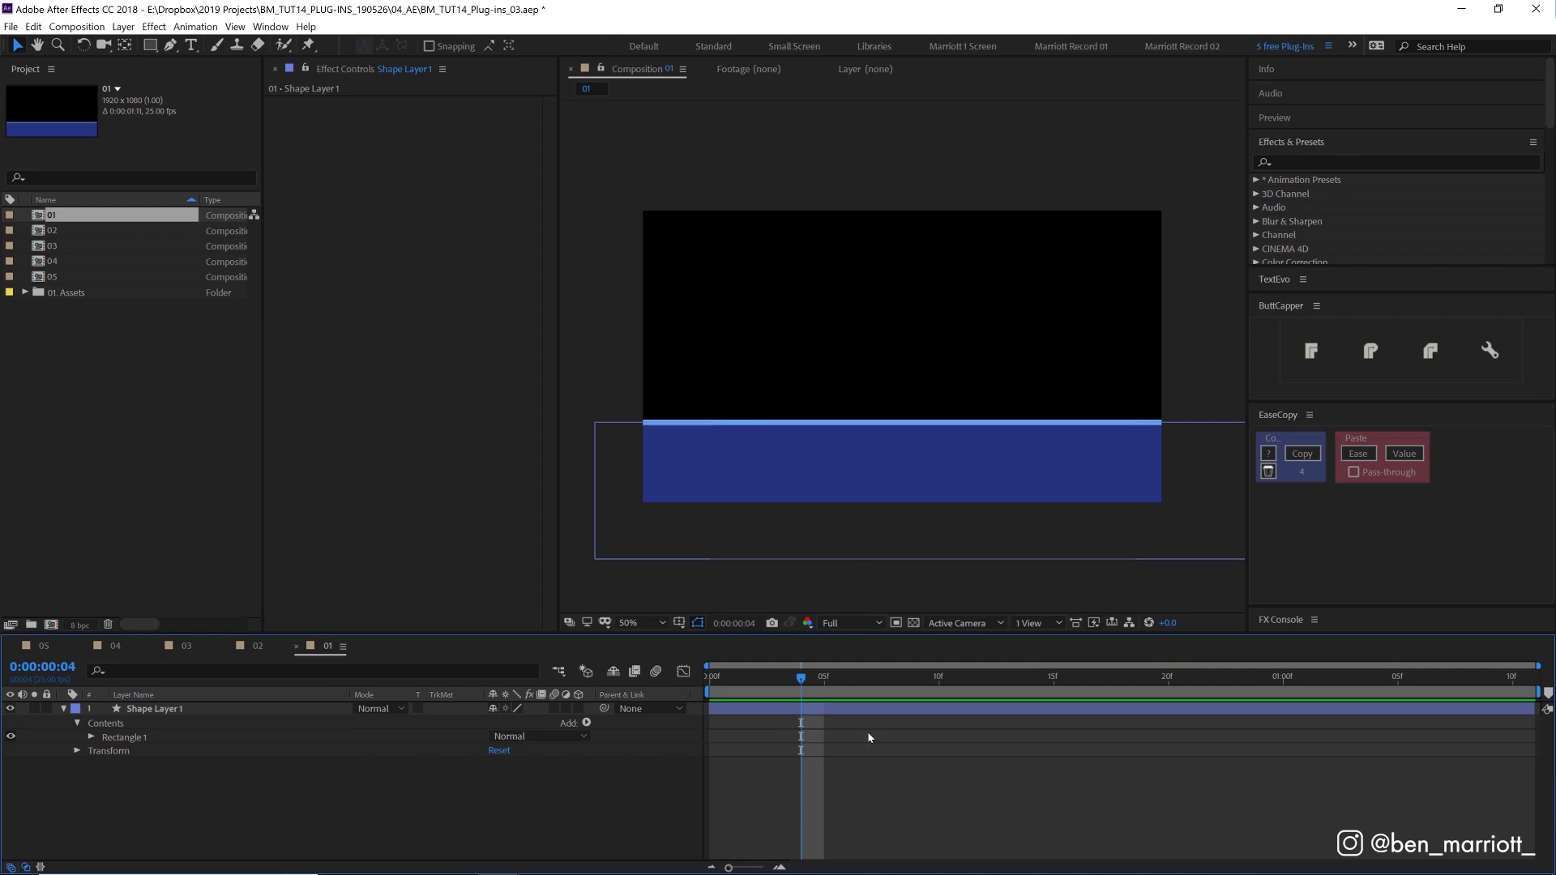
click(798, 708)
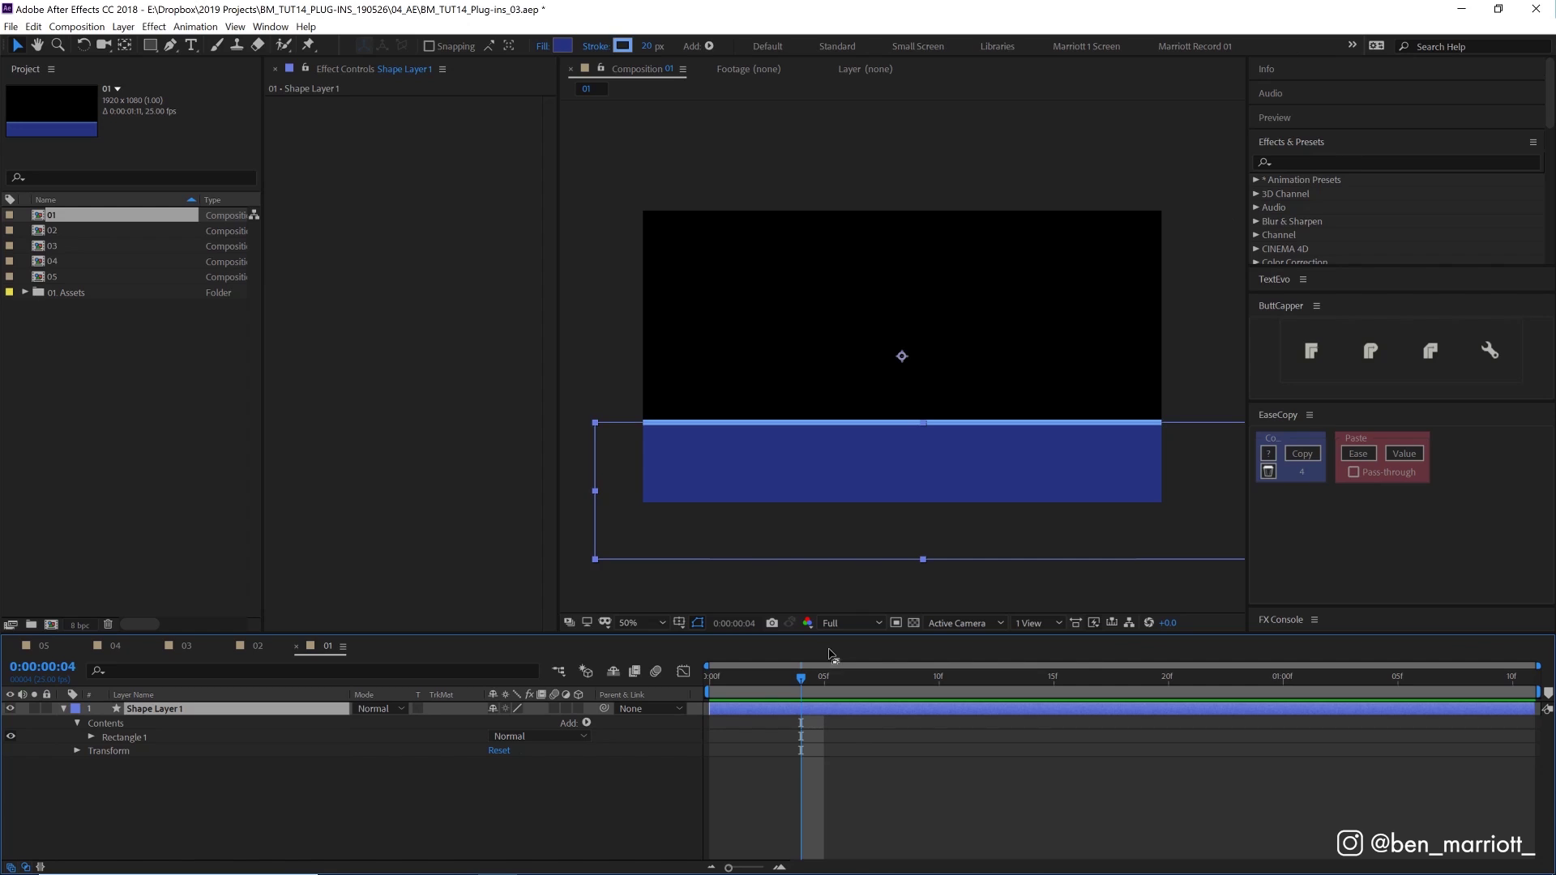
key(ctrl+z)
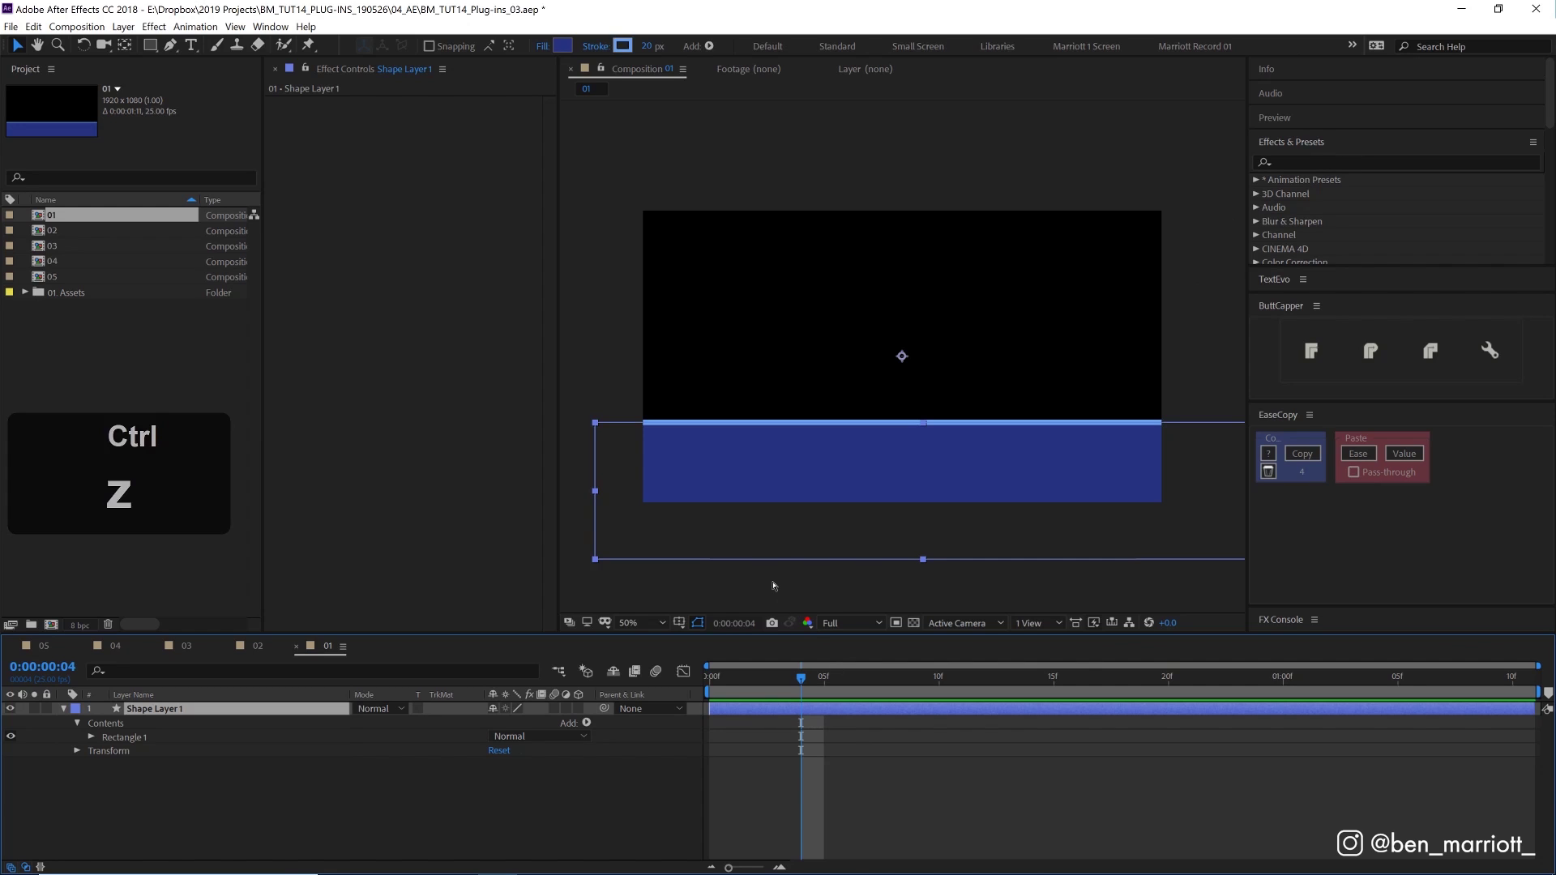
key(space)
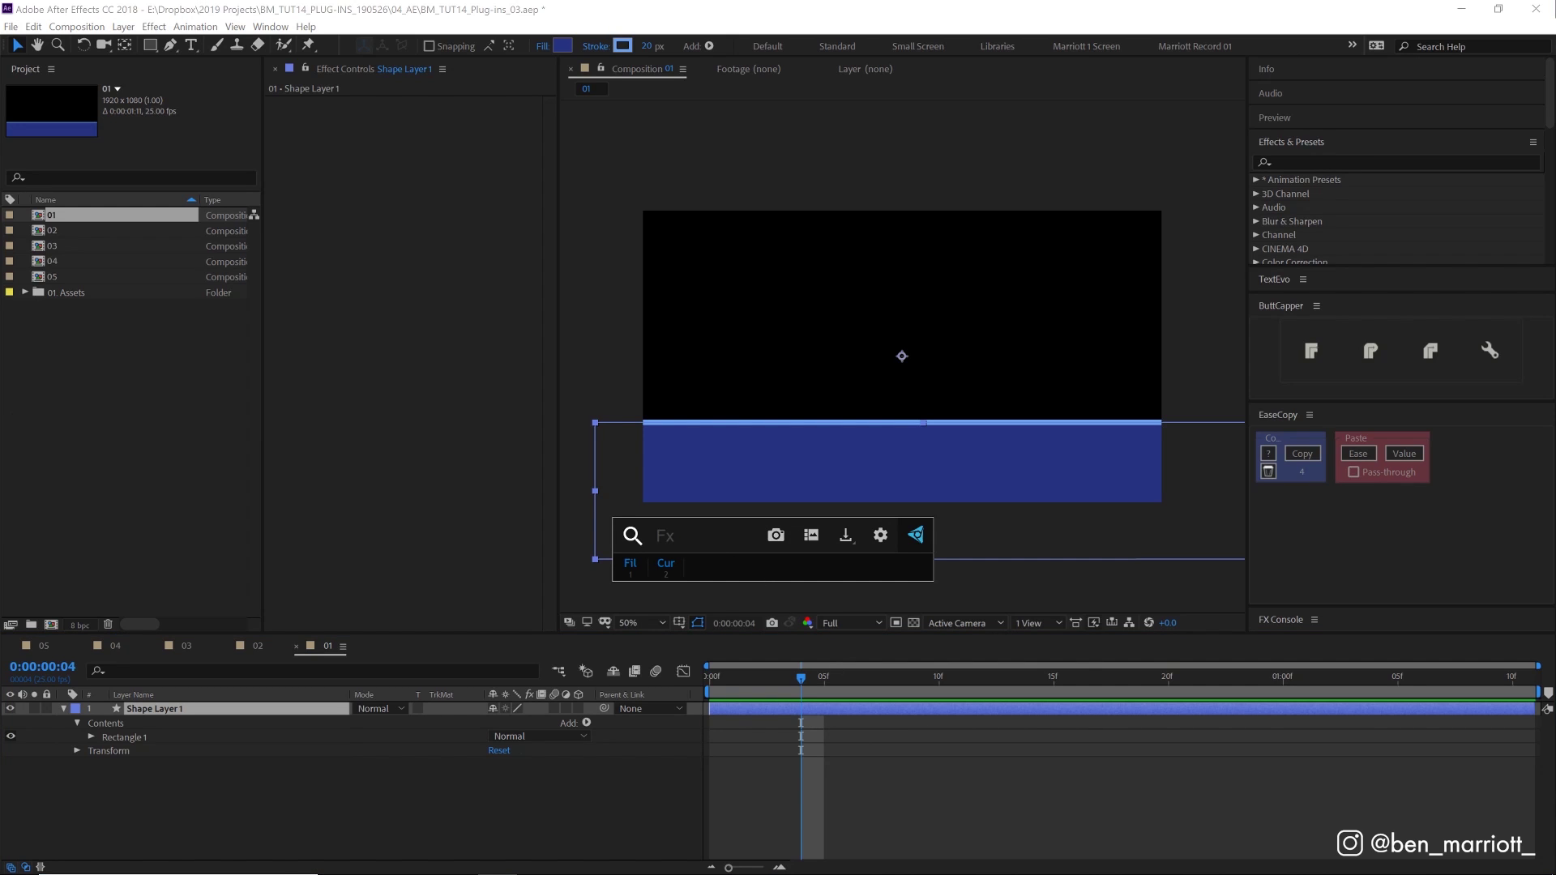
key(space)
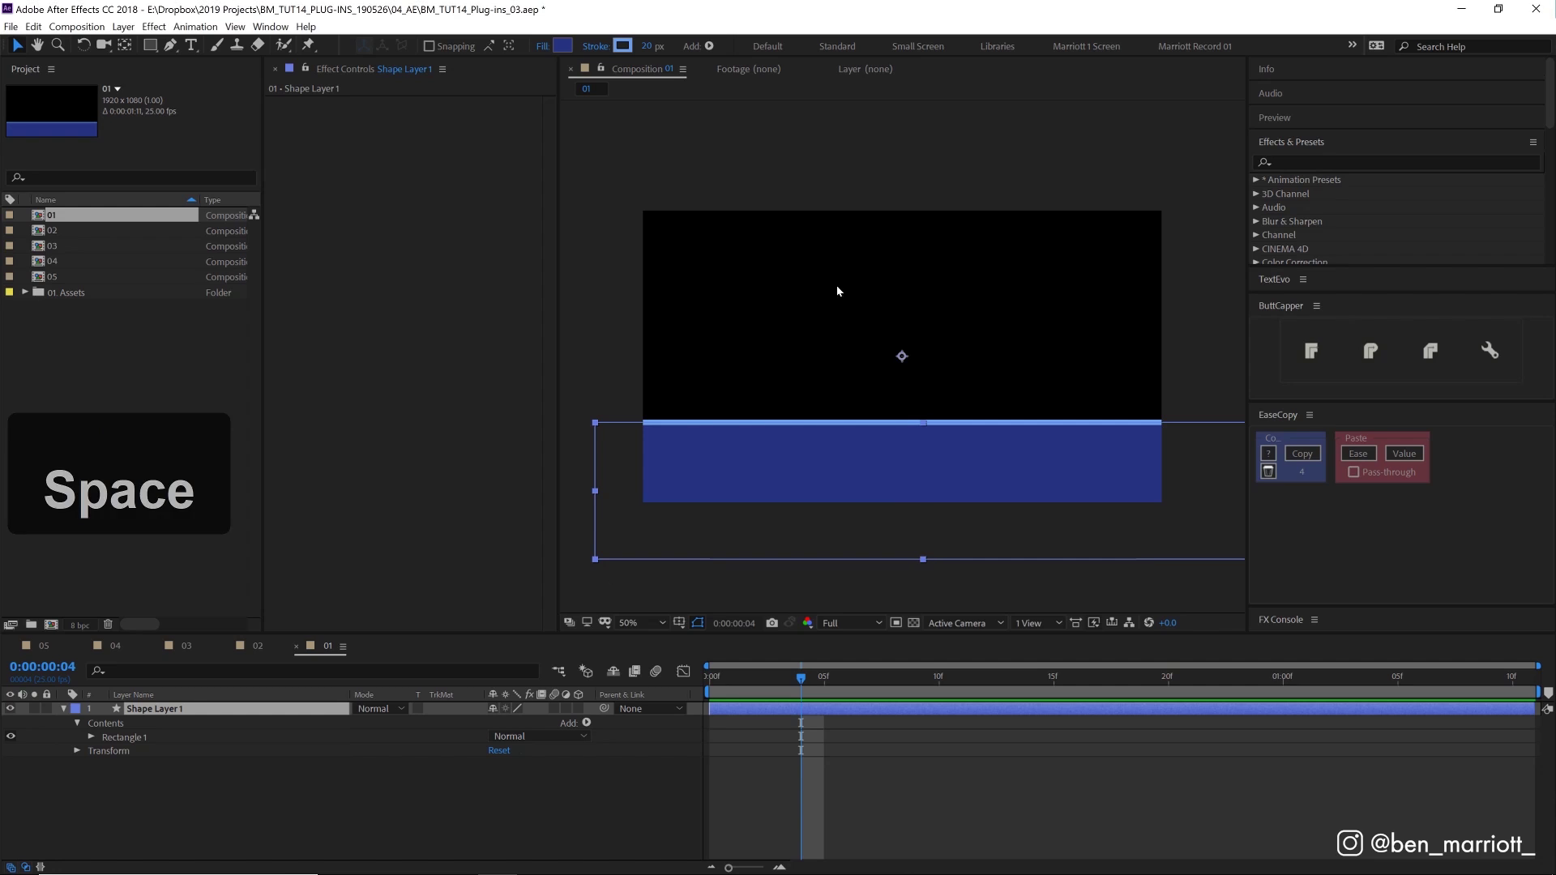
key(ctrl+space)
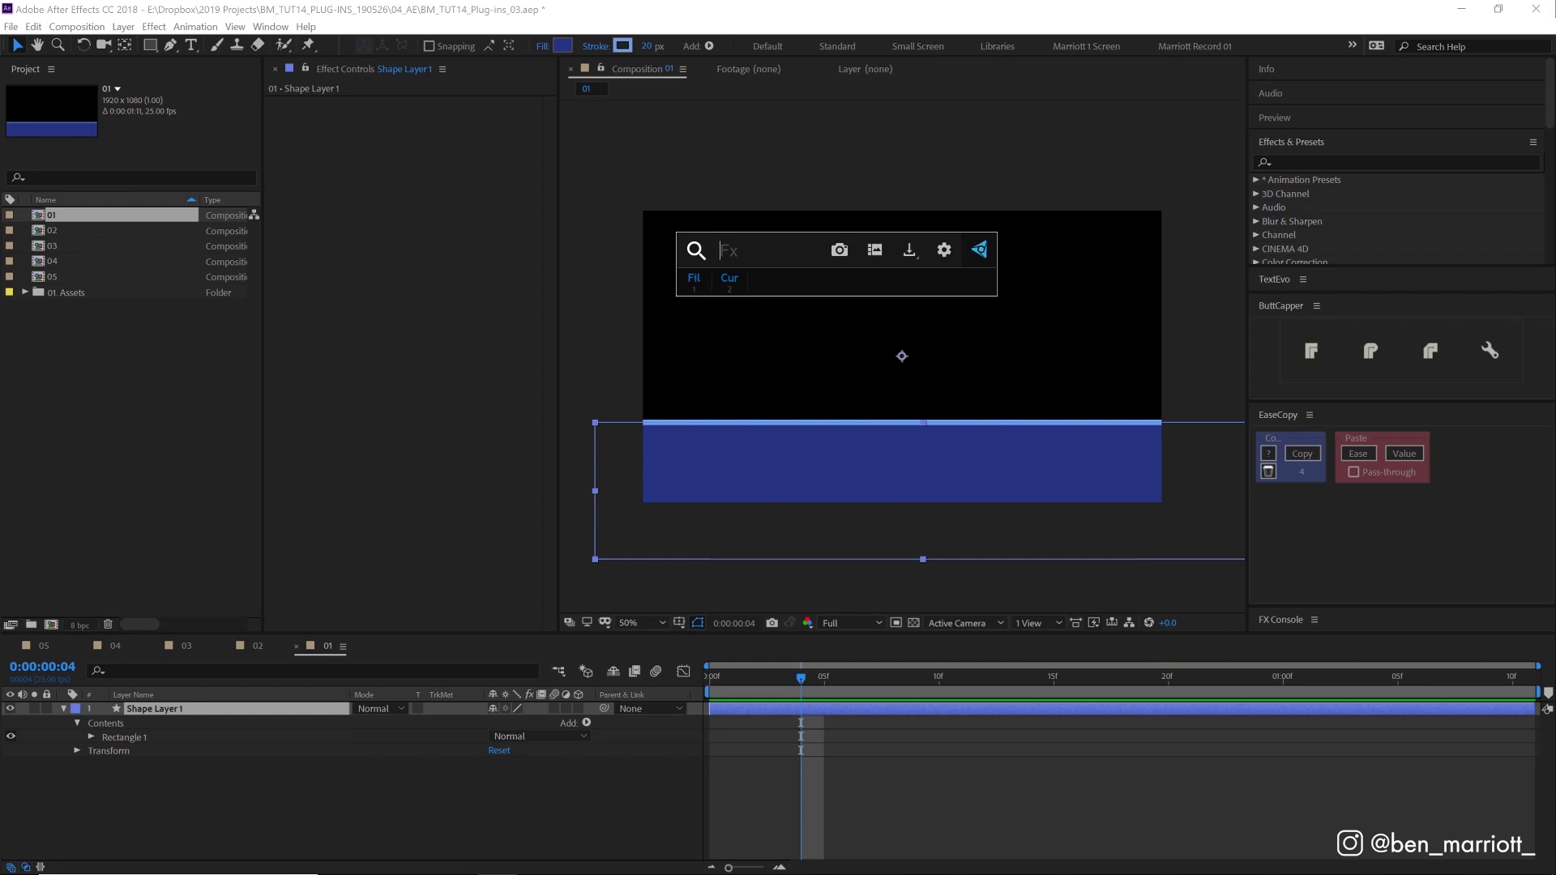
text(wav)
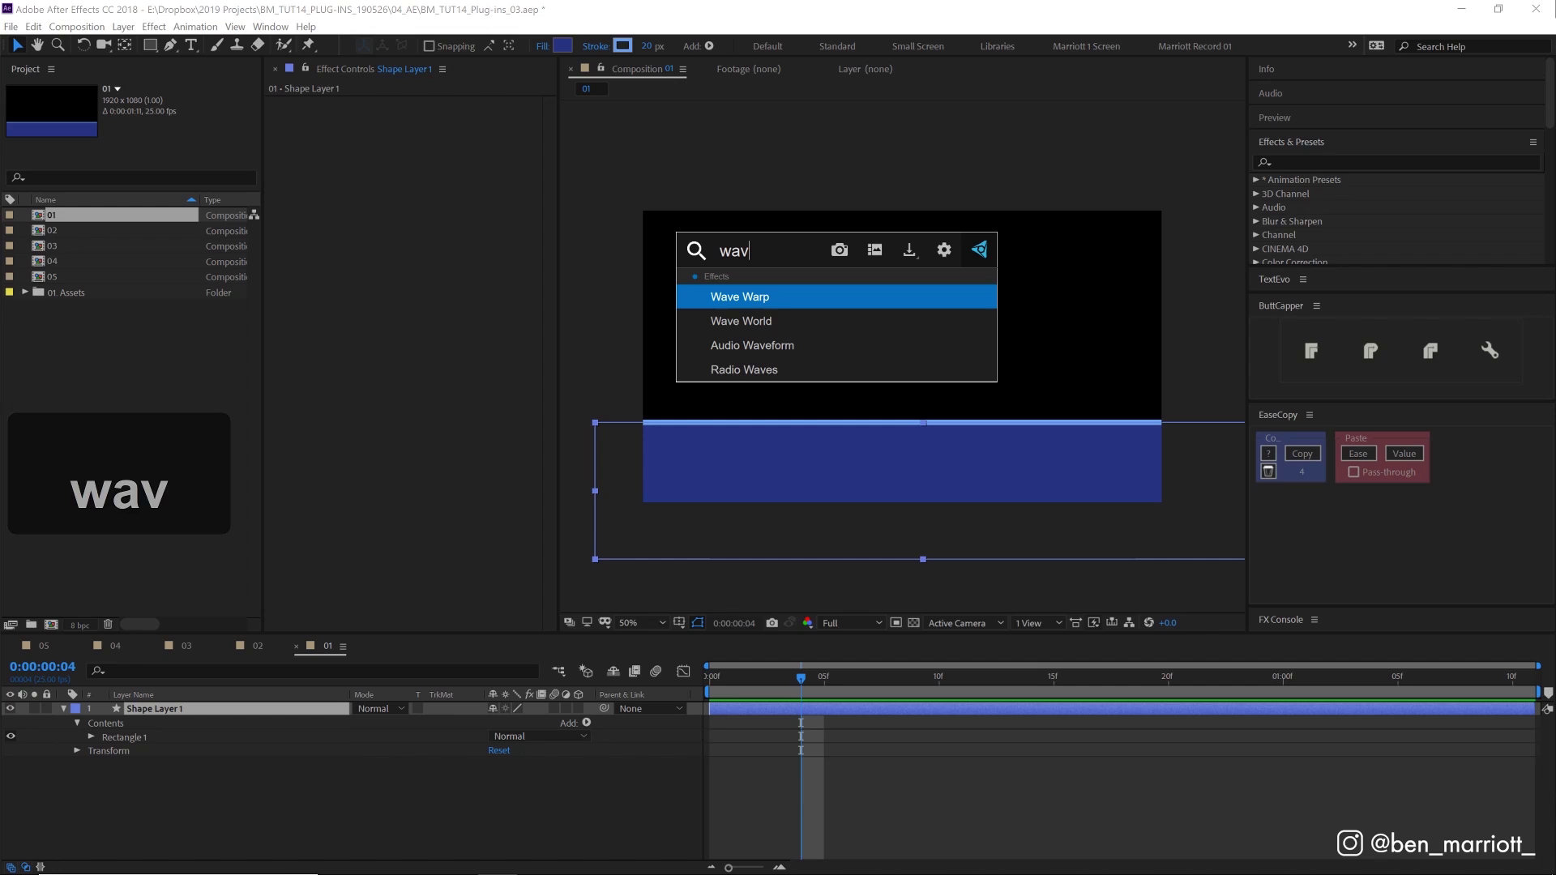
click(786, 304)
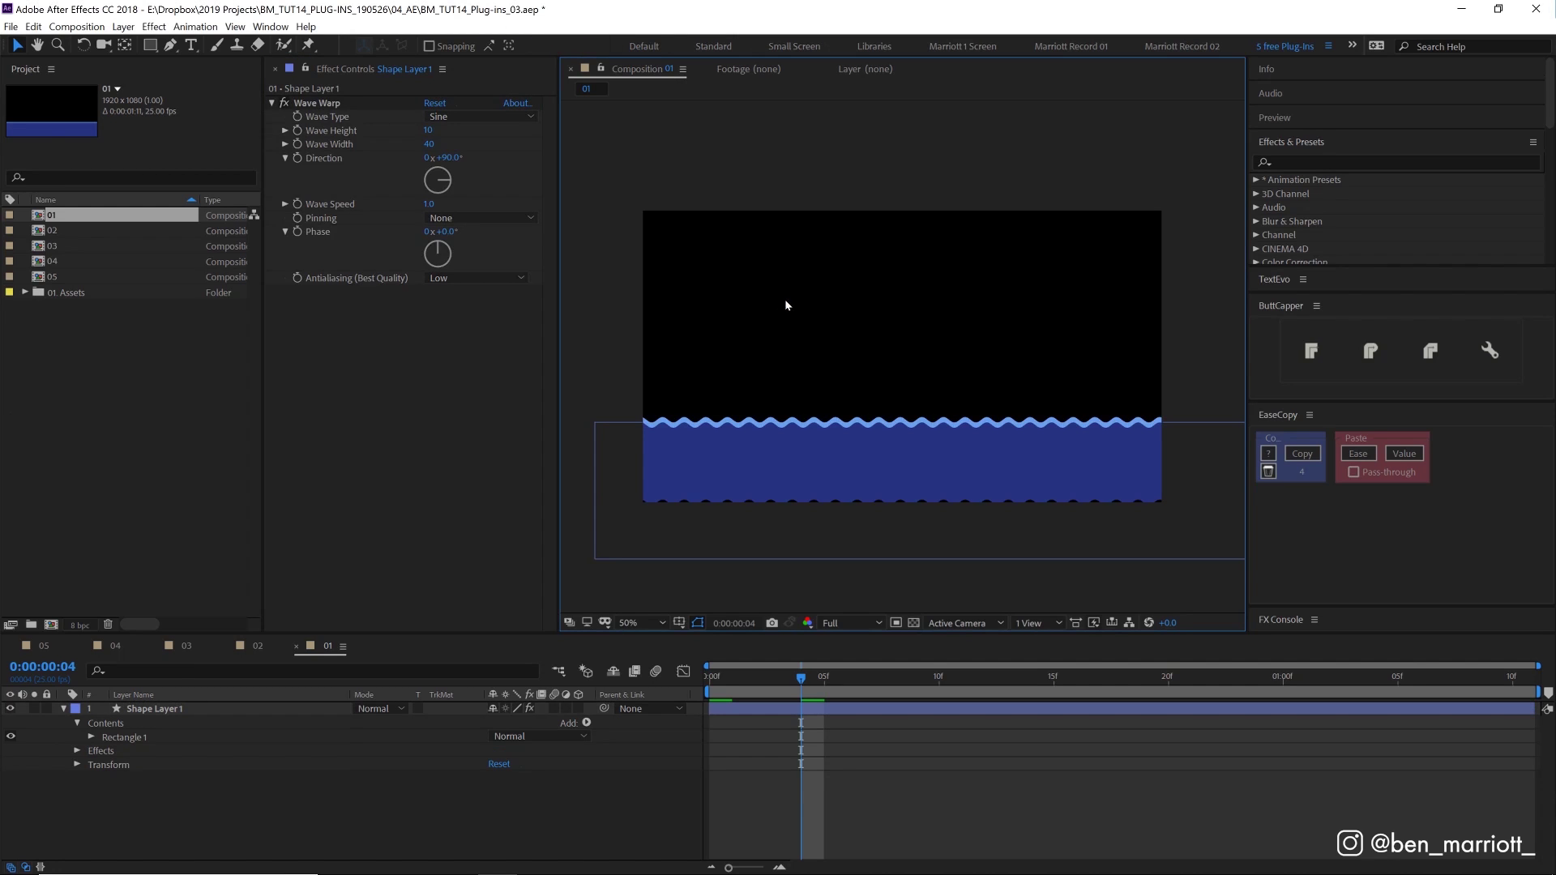
Step: Try applying the Animation Presets > Backgrounds > Apparition preset to Shape Layer 1
click(745, 710)
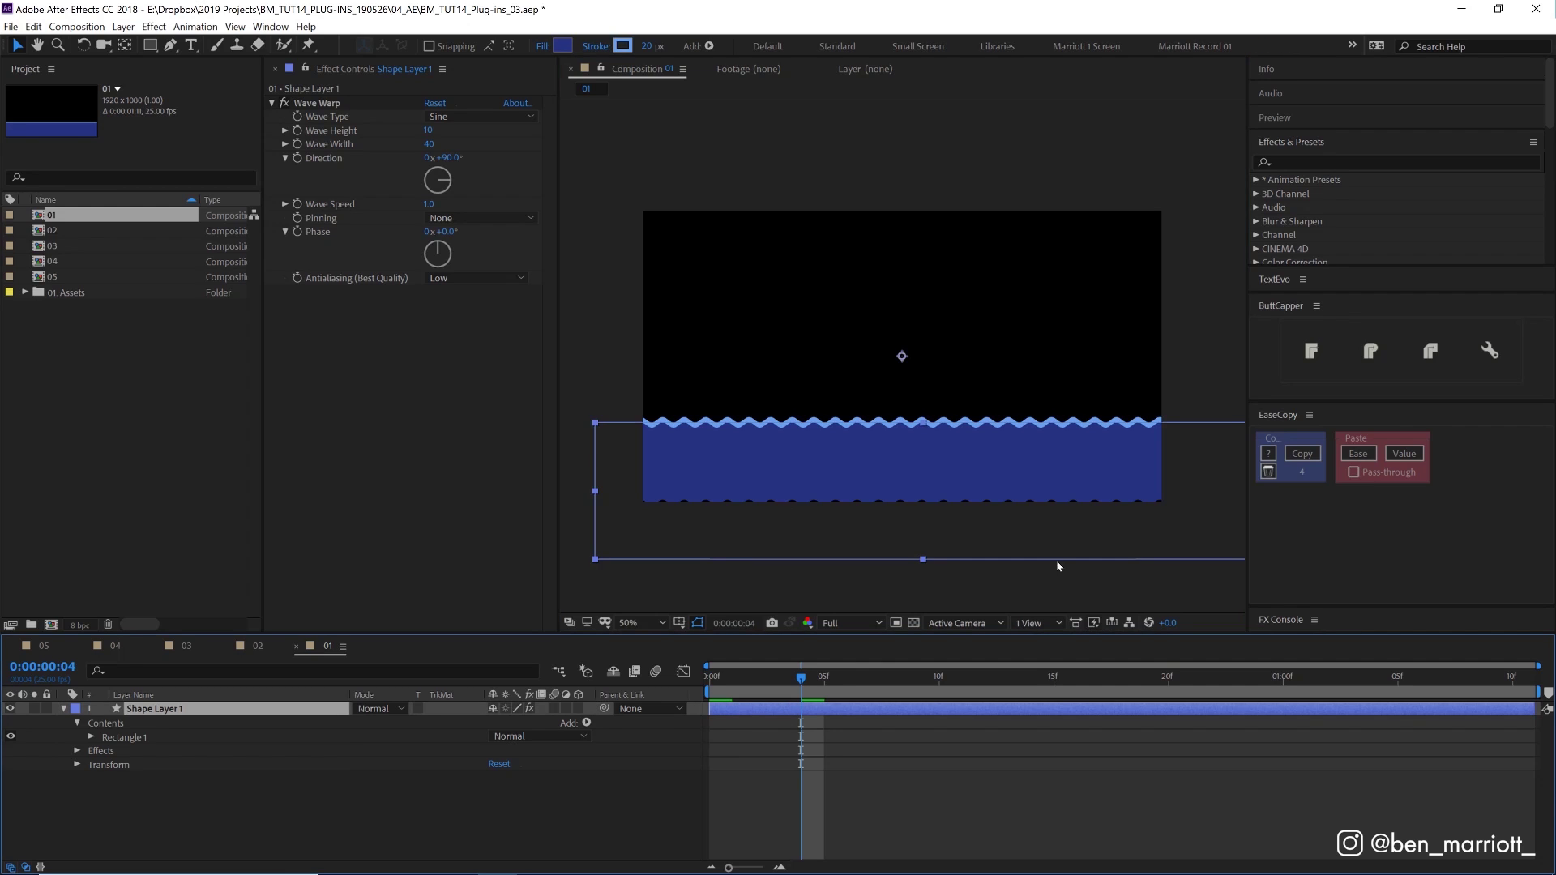
click(1297, 162)
click(1256, 180)
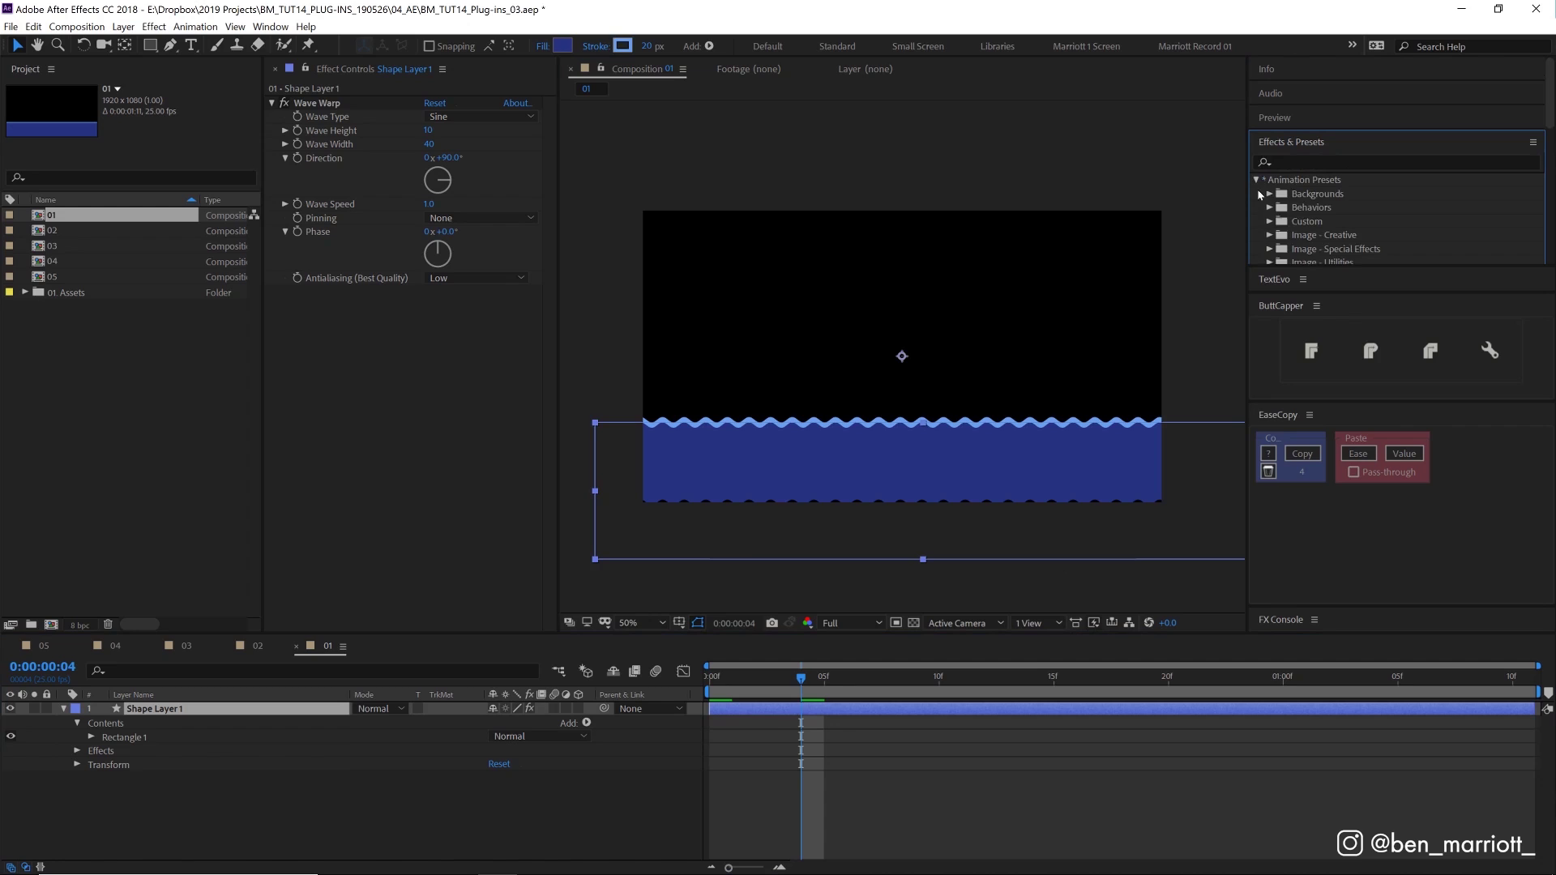
click(1269, 193)
click(1322, 207)
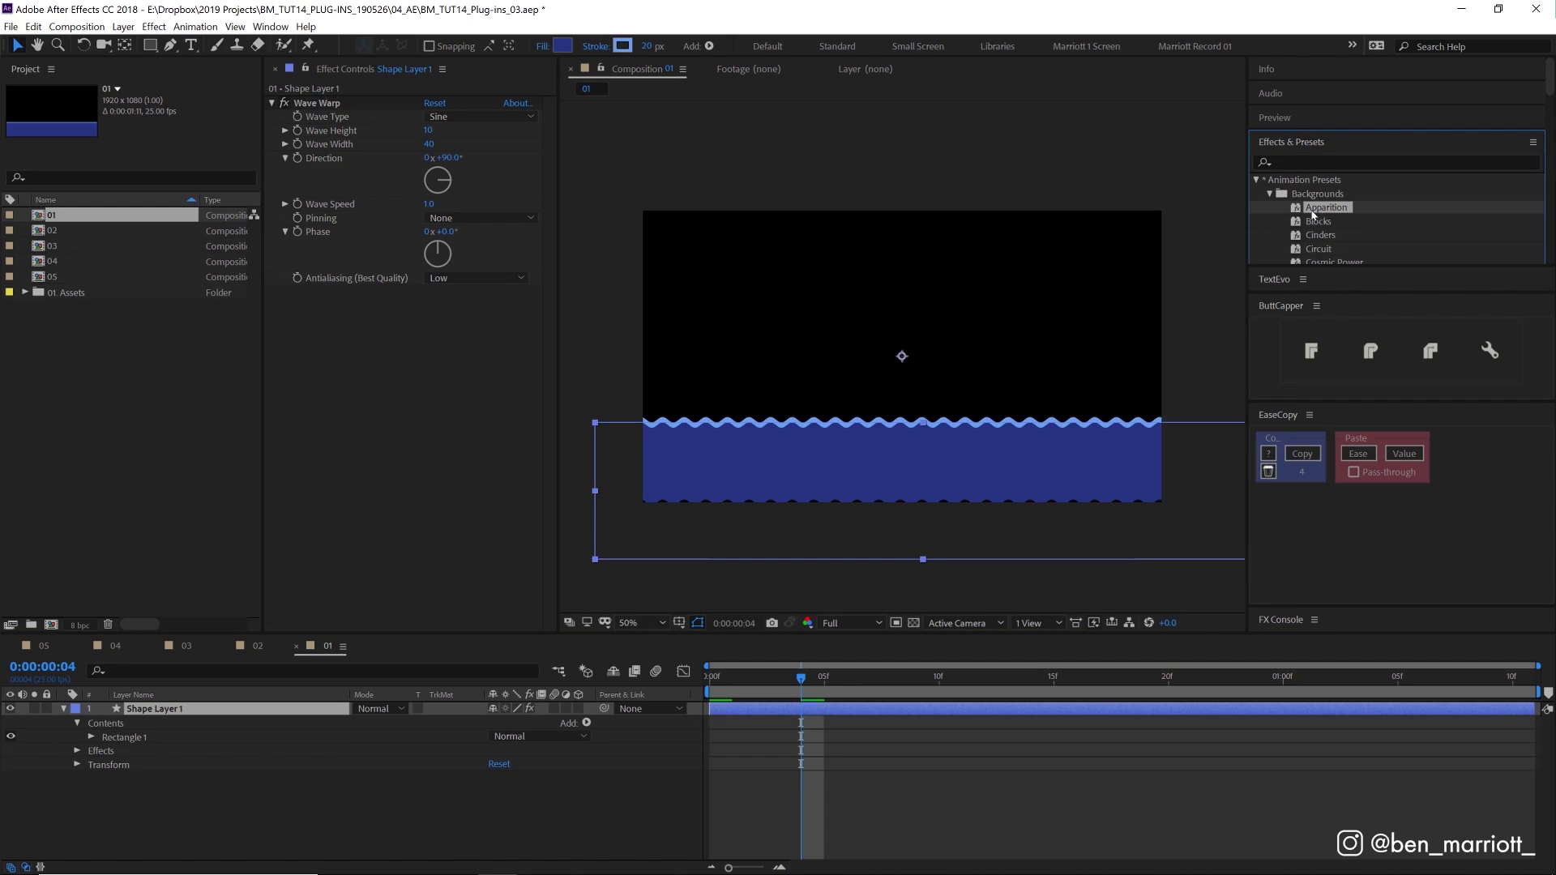
drag(791, 851, 811, 712)
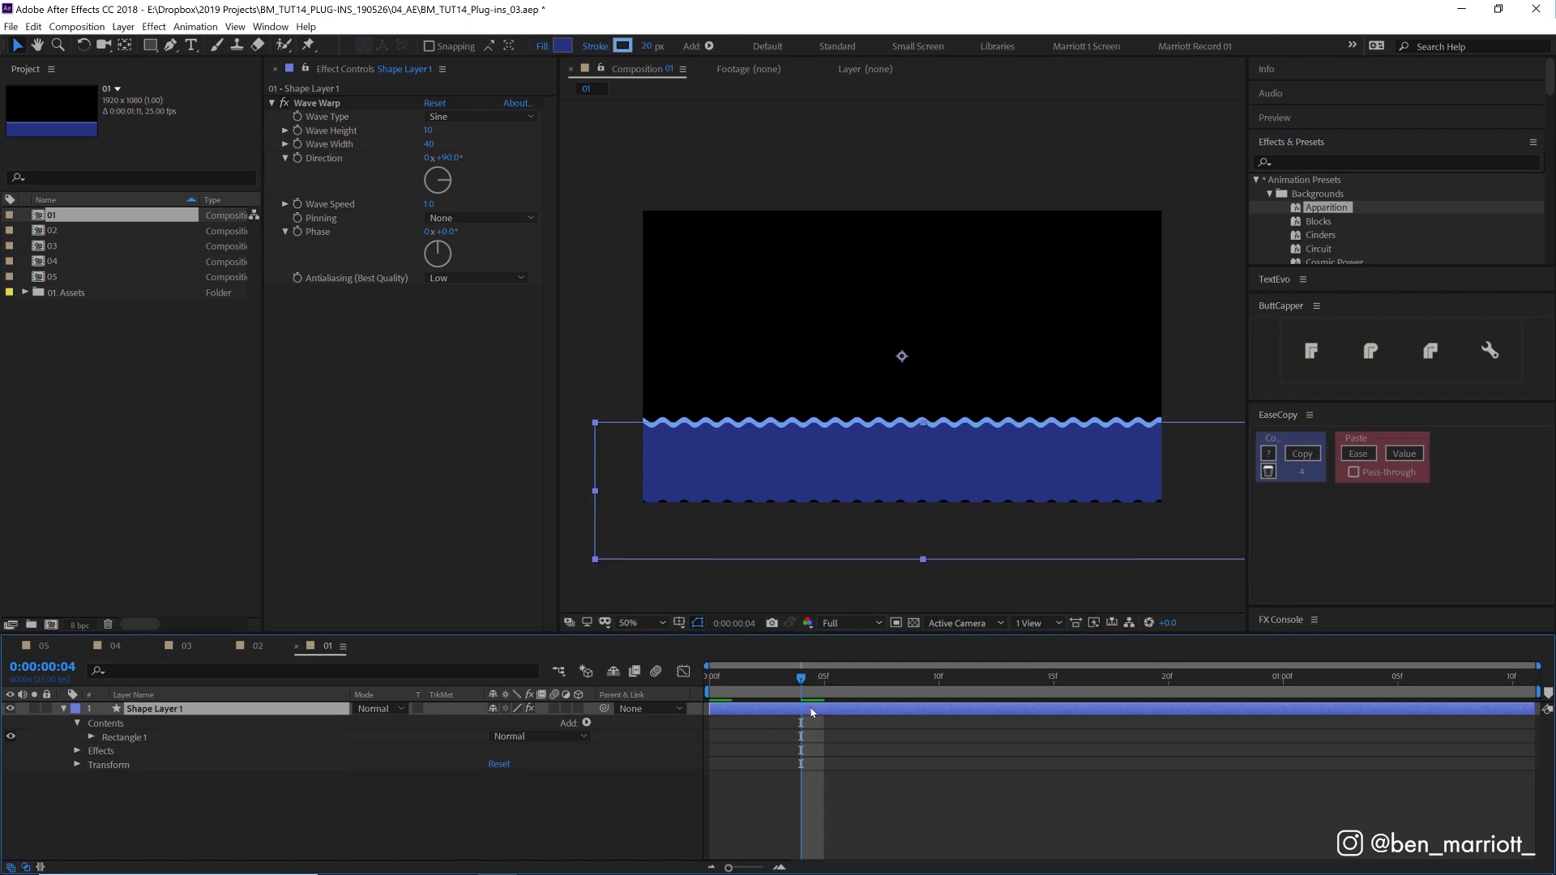
Step: Clear the mistyped 'the import' text and add a Fill effect turning the shape red
text(the import)
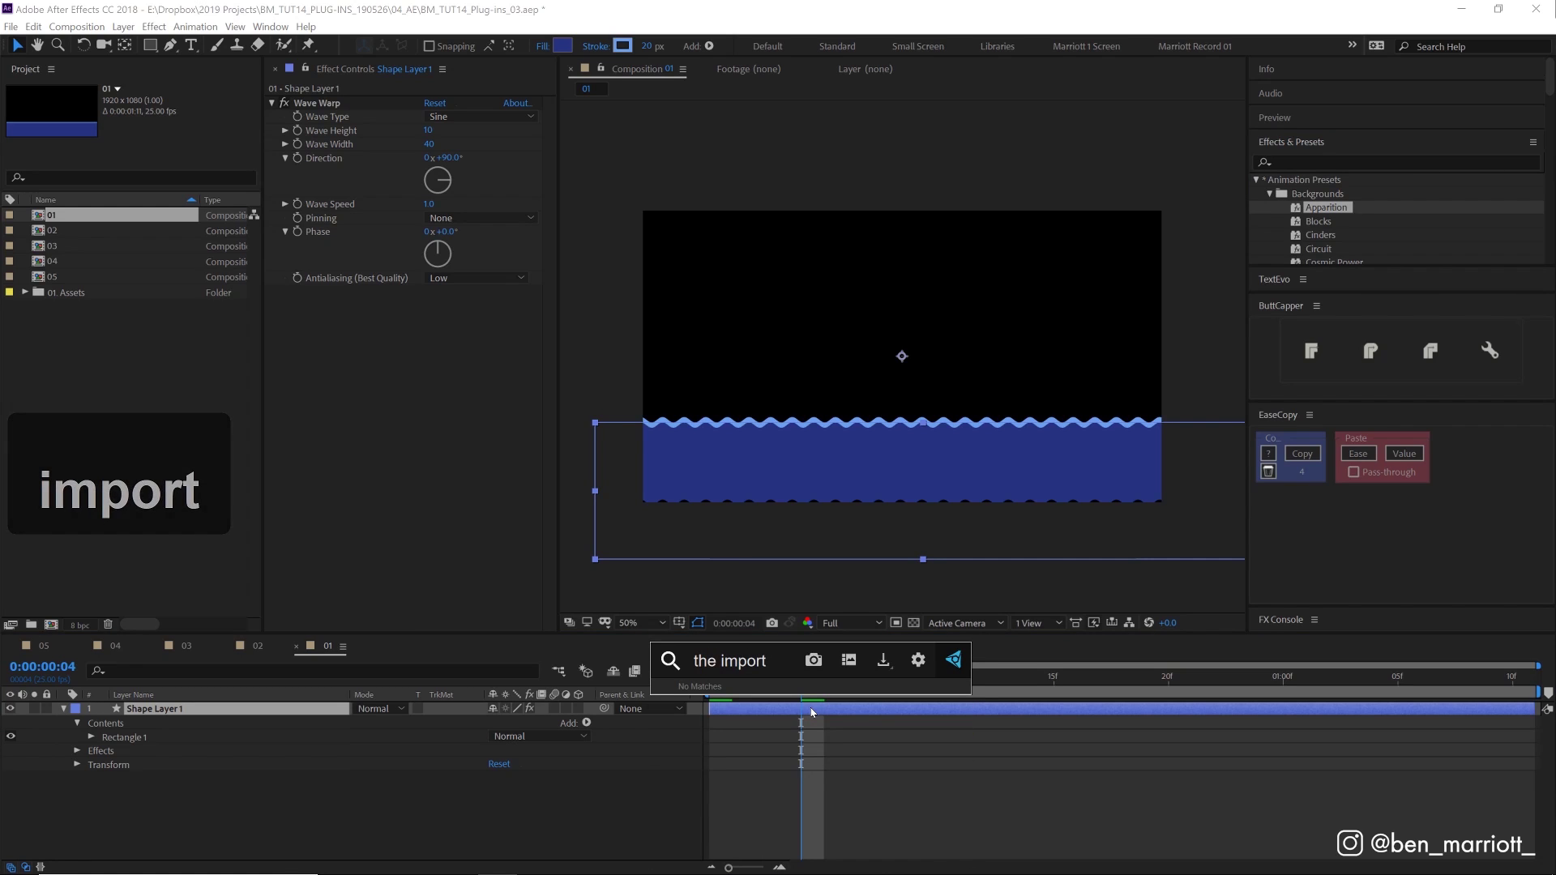
key(ctrl+a)
key(BackSpace)
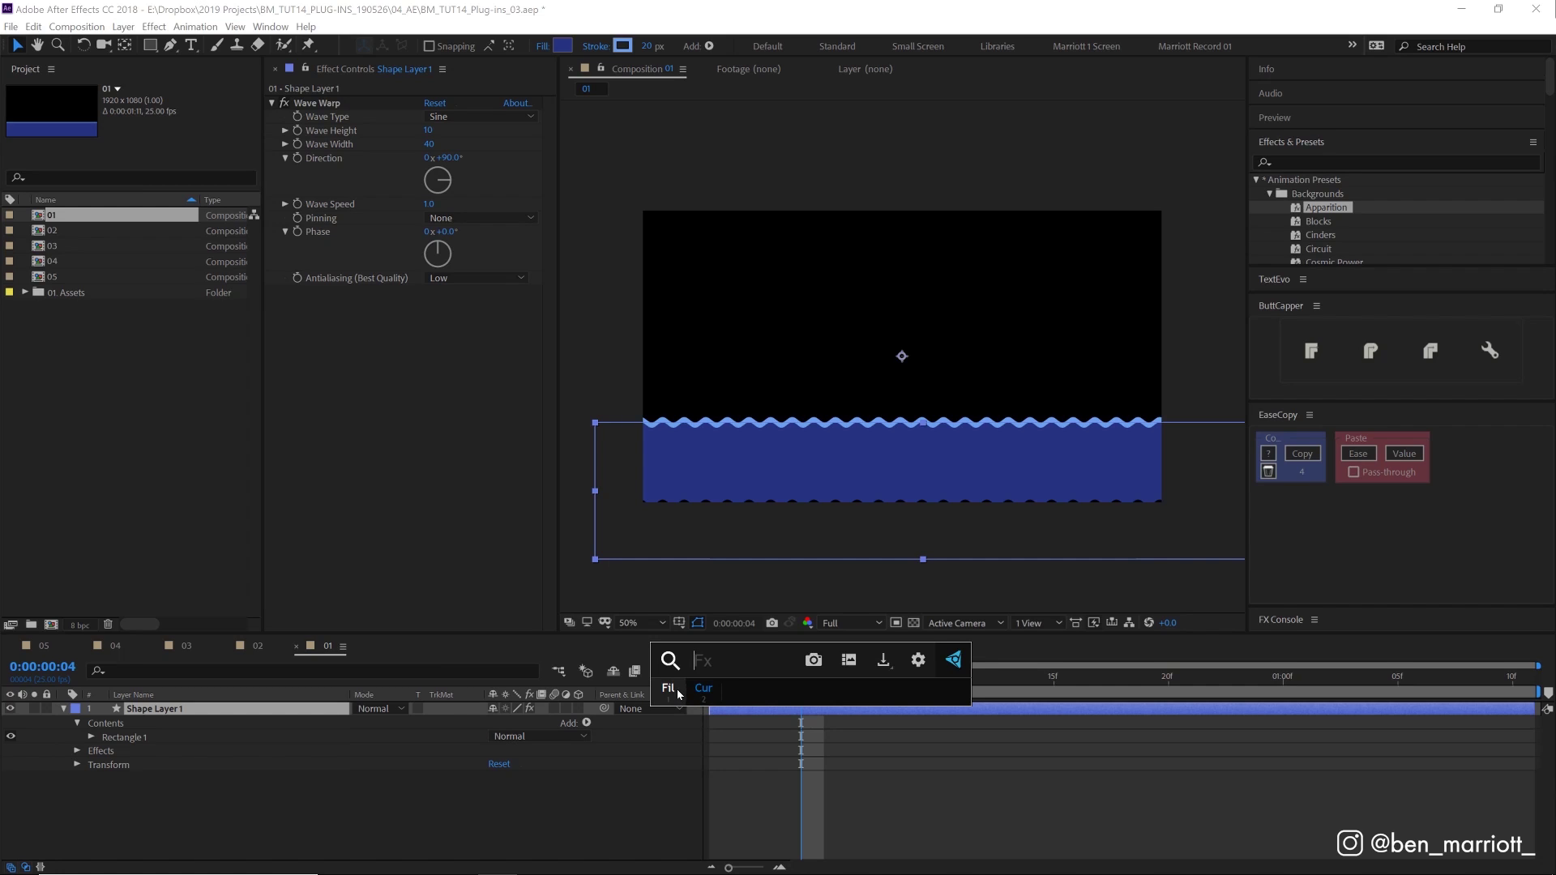
click(678, 689)
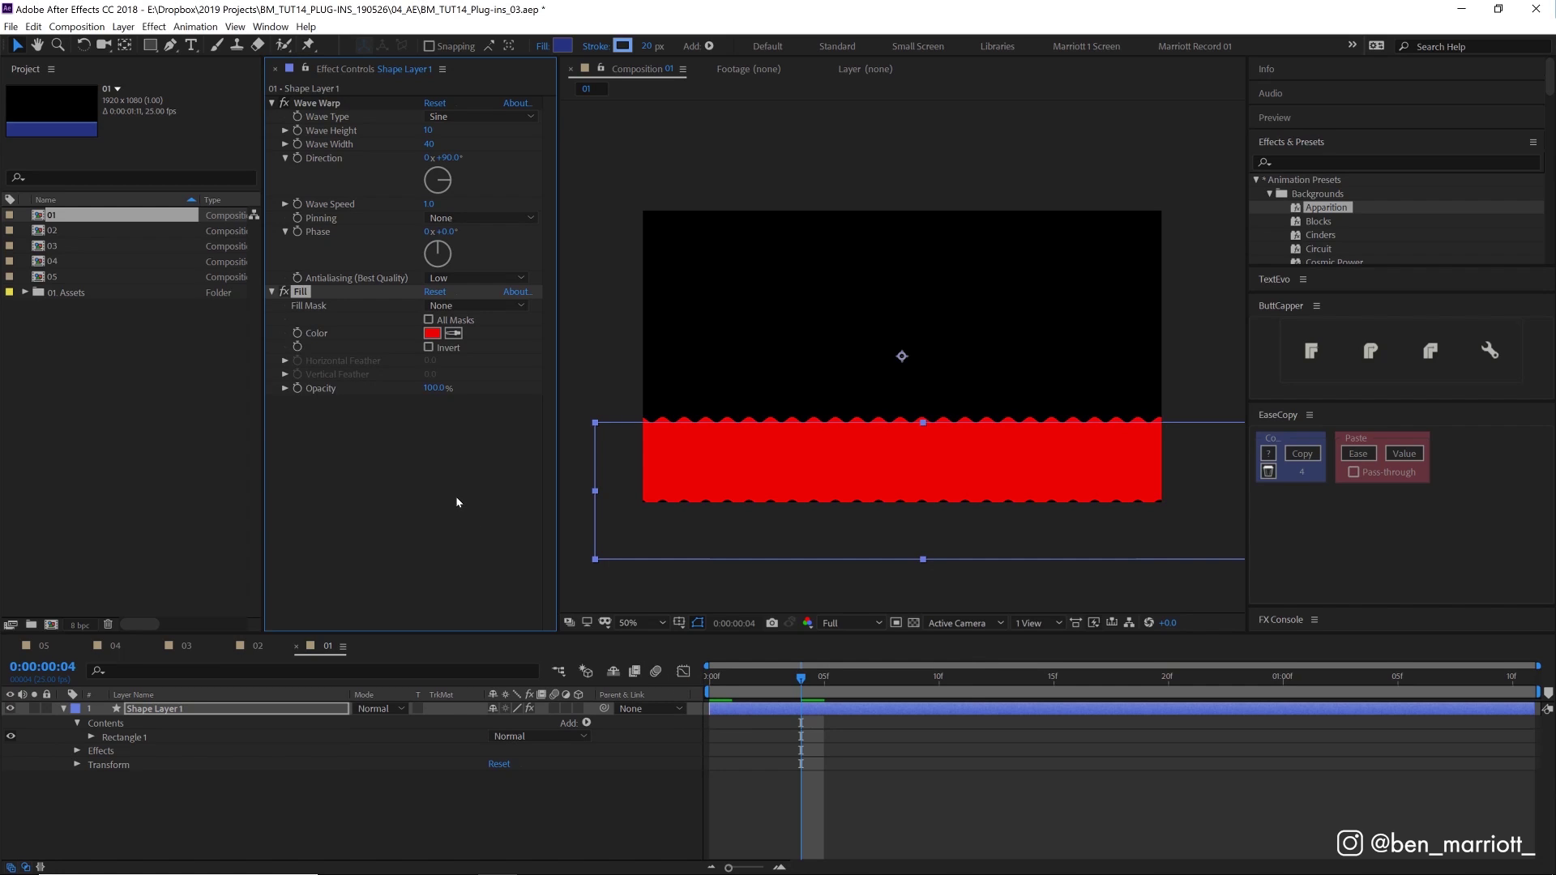
Step: Copy a snapshot of the frame to the clipboard through FX Console's Export options
click(801, 682)
key(ctrl+space)
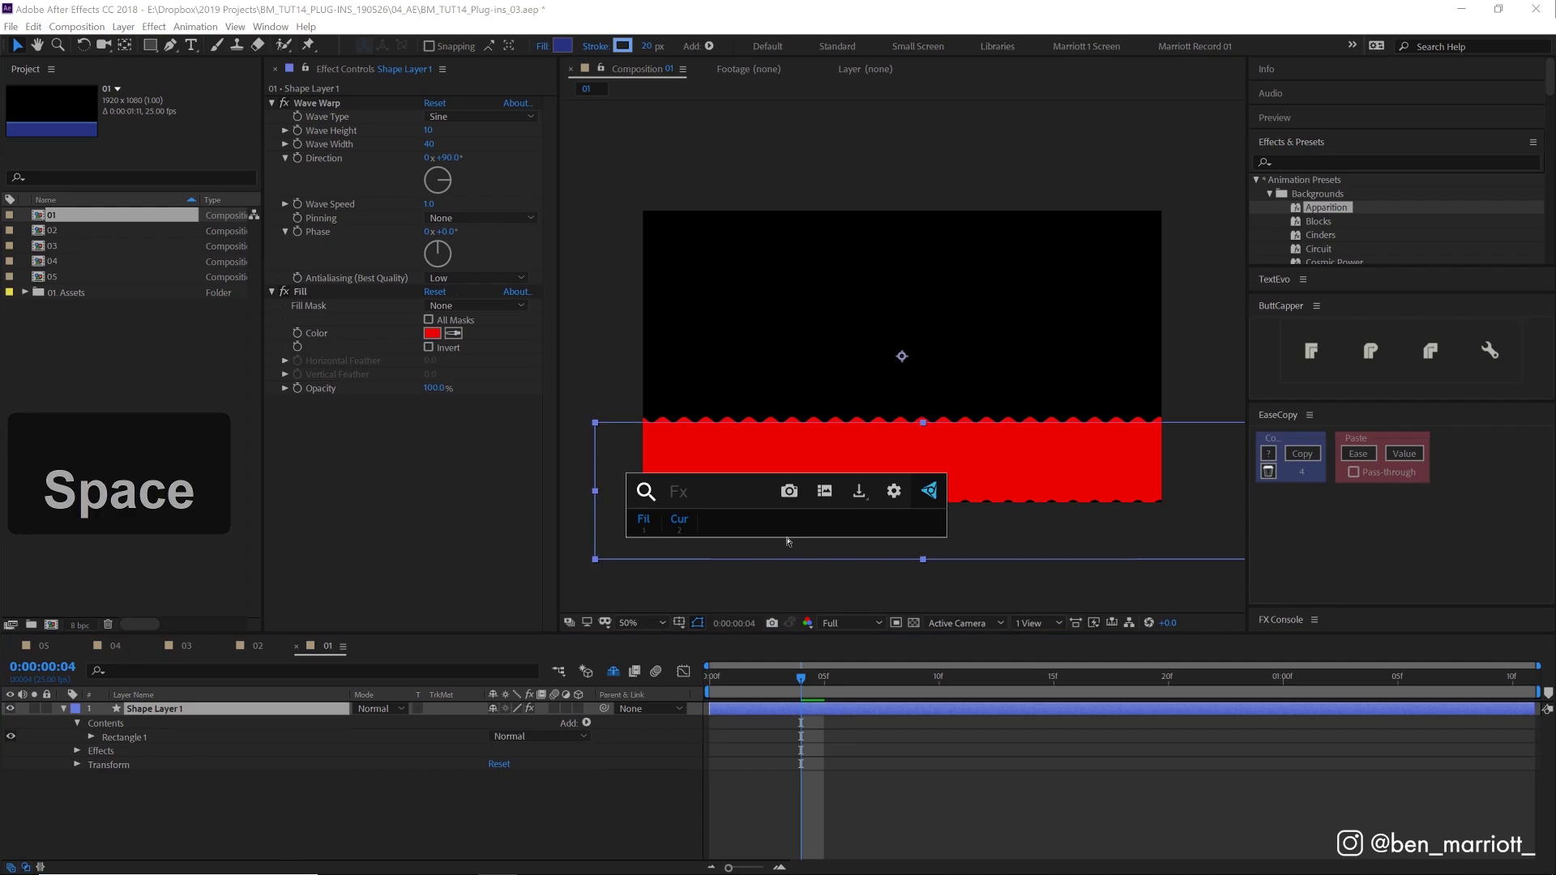
click(860, 493)
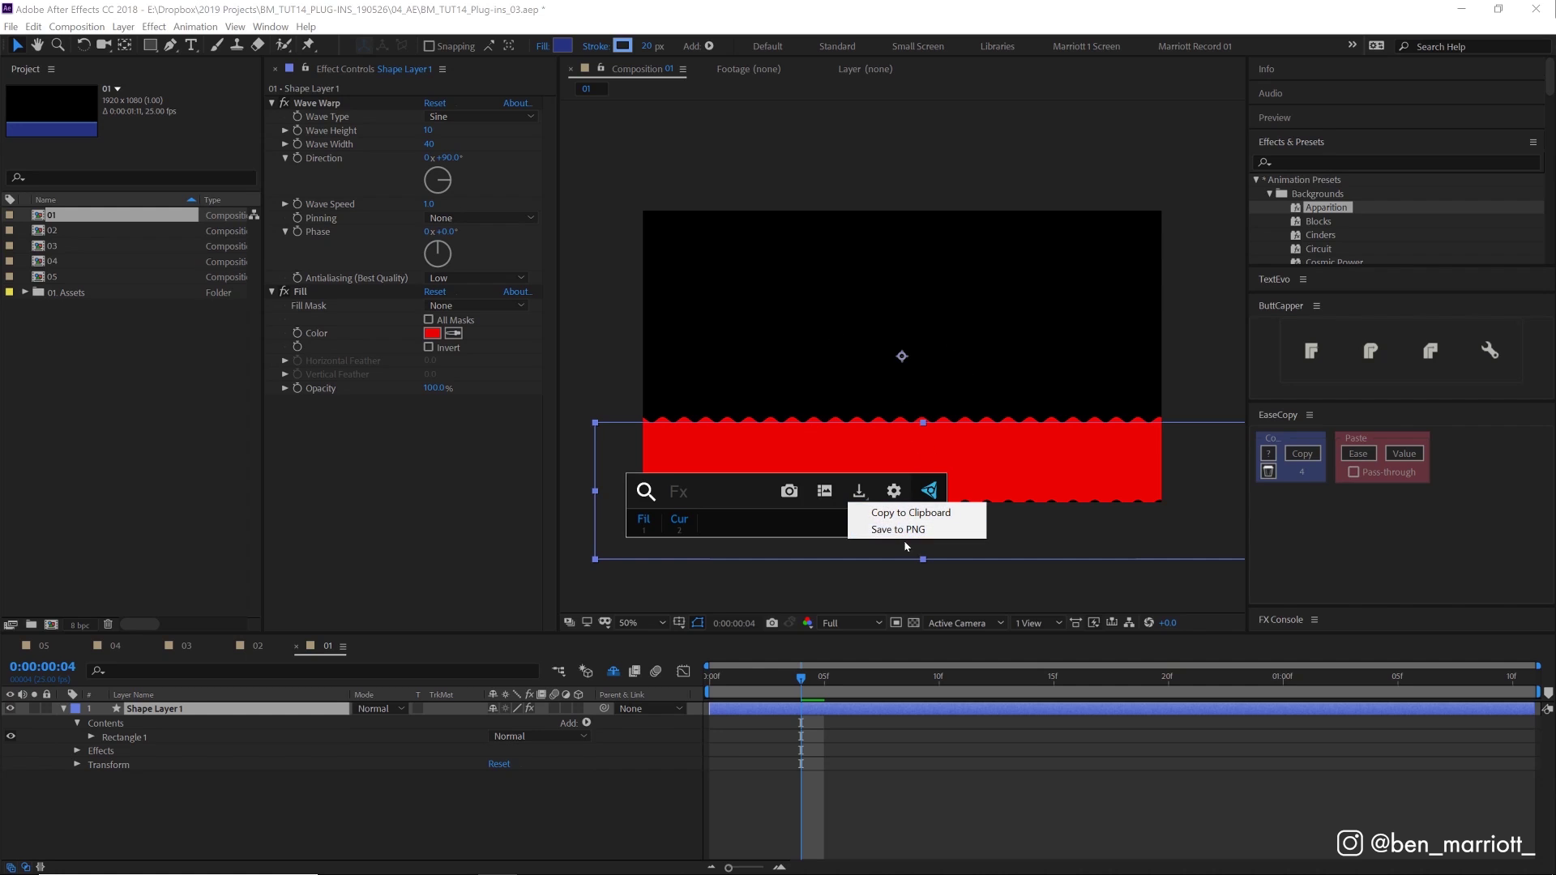
click(900, 513)
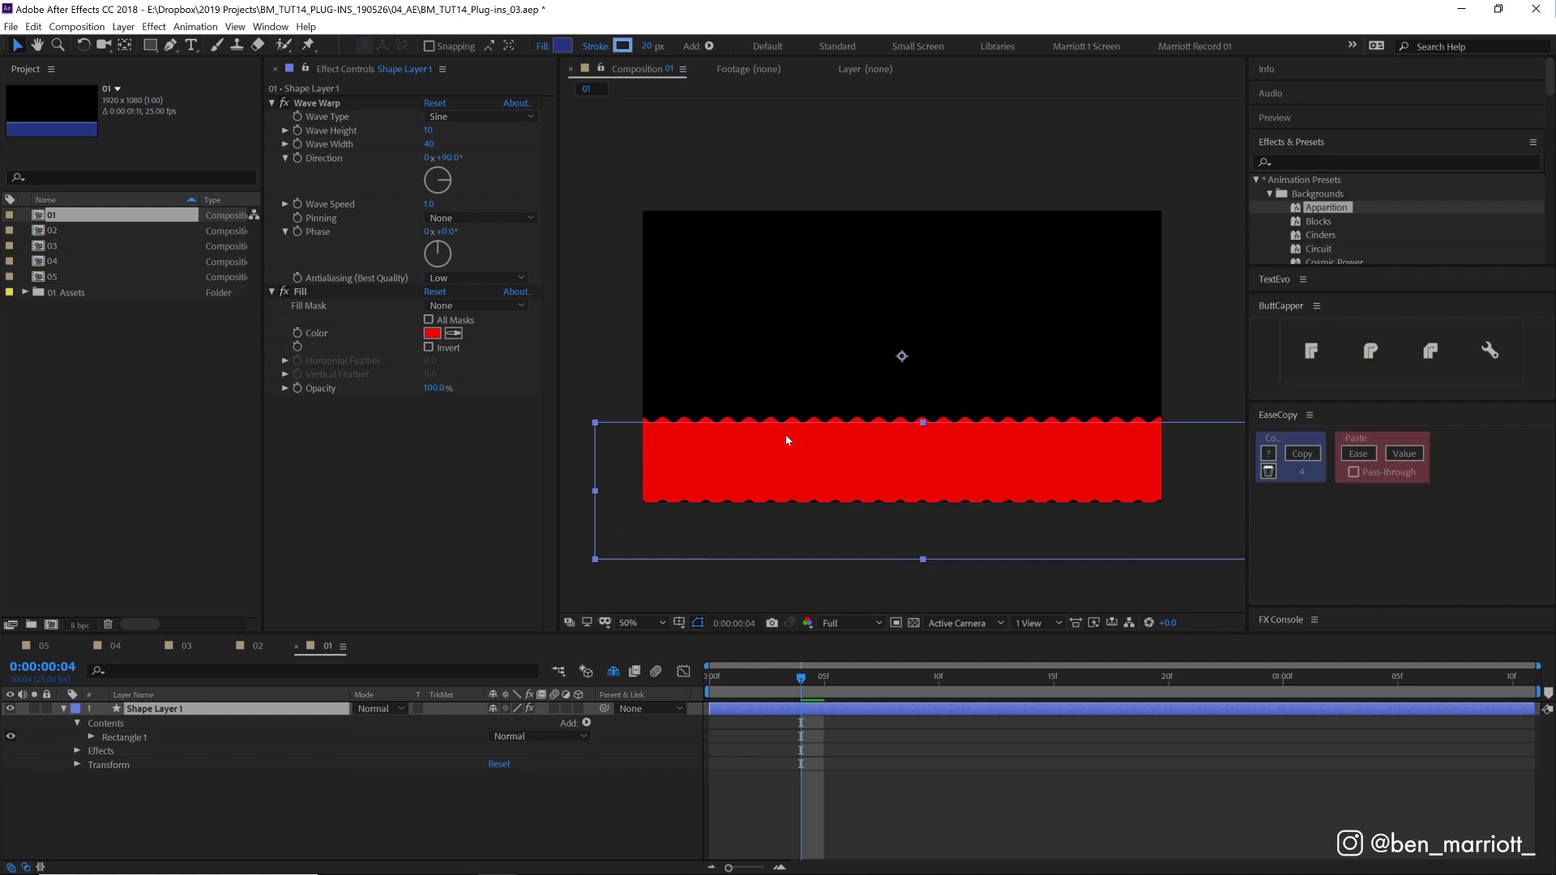
key(super+Tab)
Step: Paste the red wavy snapshot into Photoshop's Untitled-1 document as new Layer 3
click(300, 628)
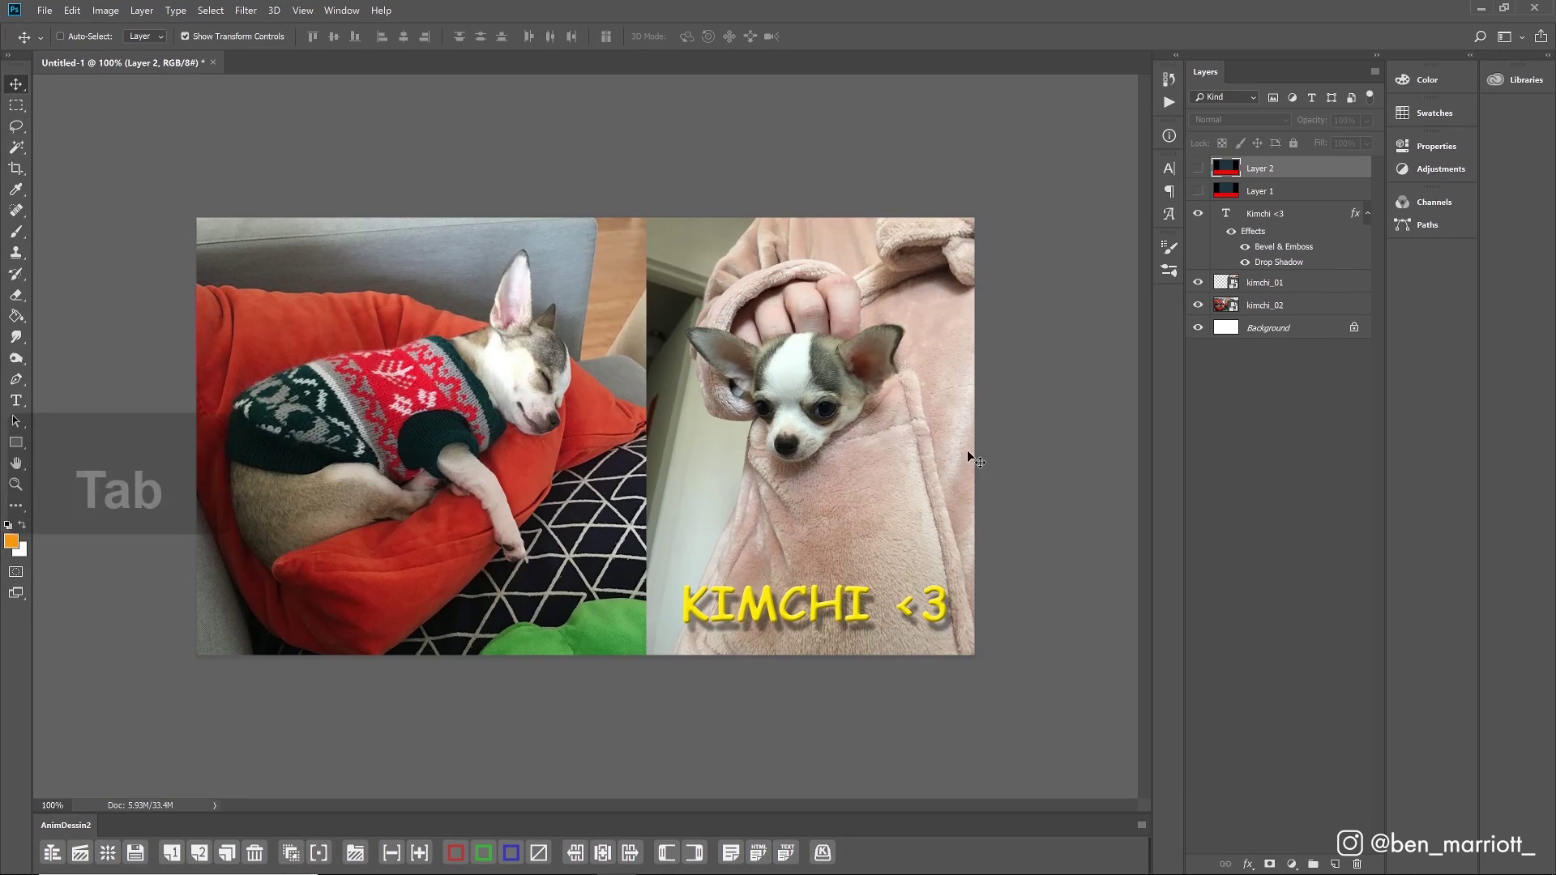
key(ctrl+v)
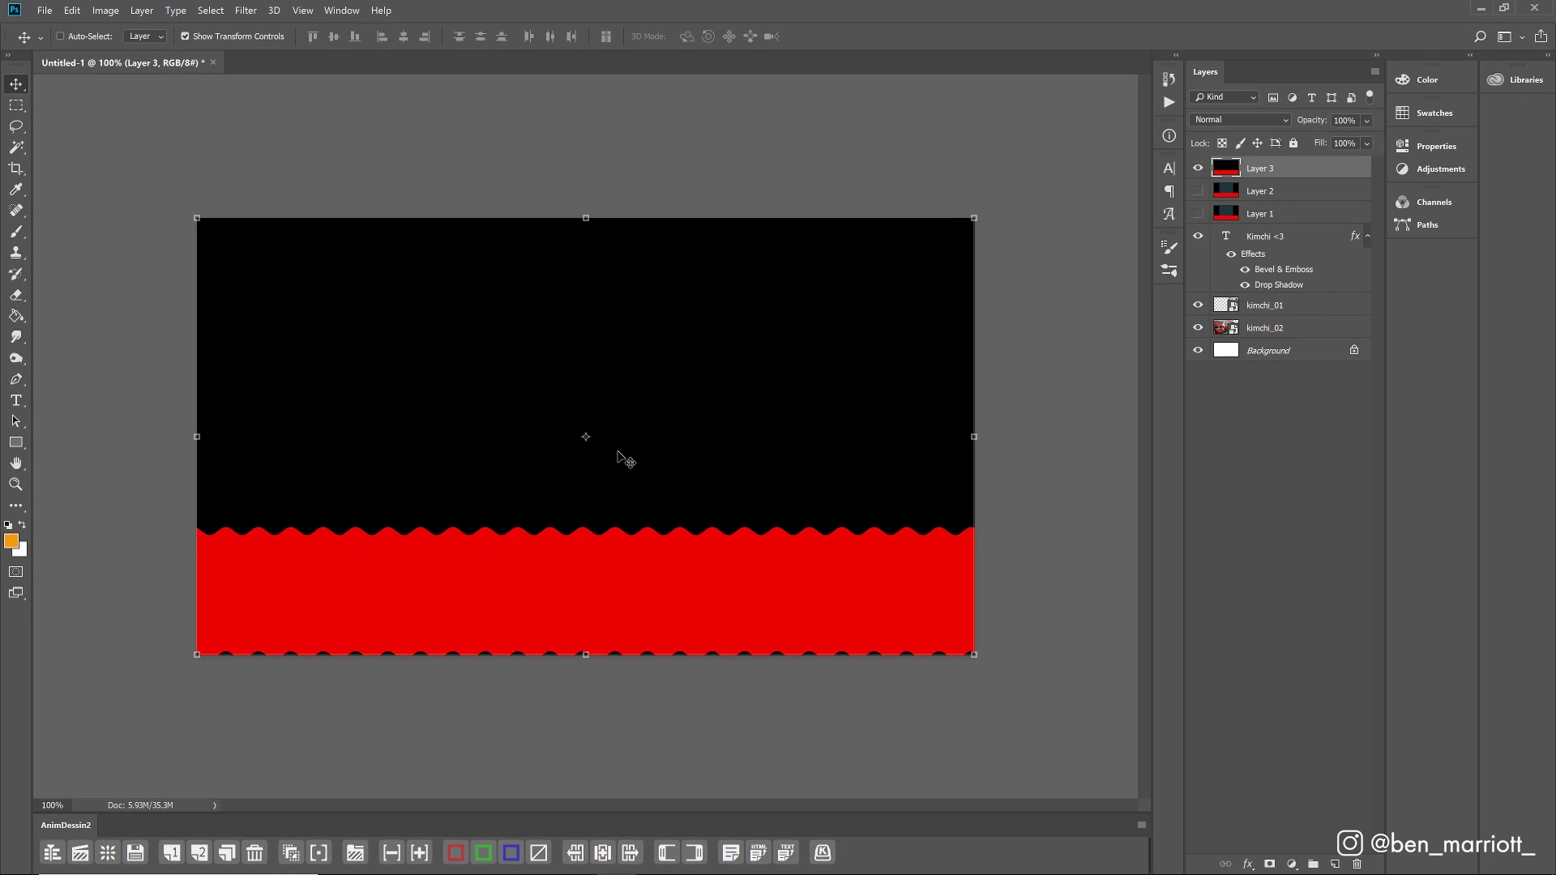